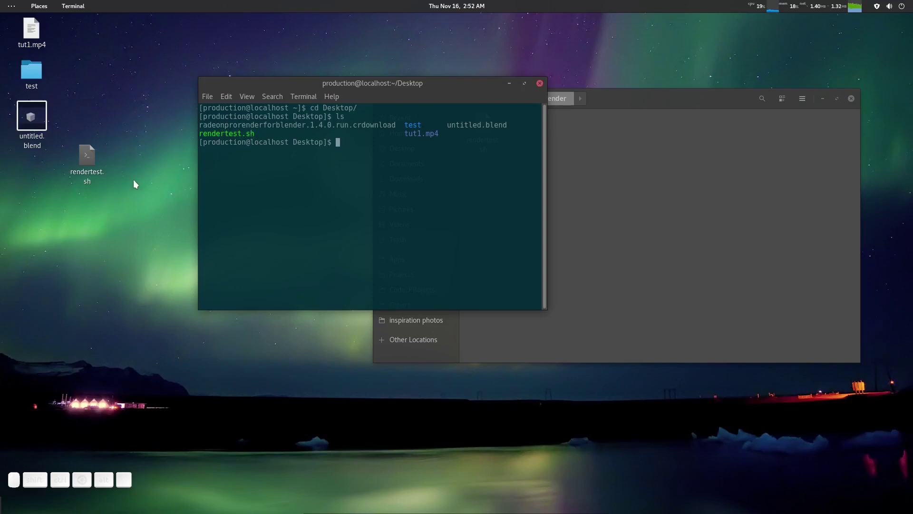
# Untick 'Allow executing file as program' for rendertest.sh in its Permissions properties
pyautogui.rightClick(98, 167)
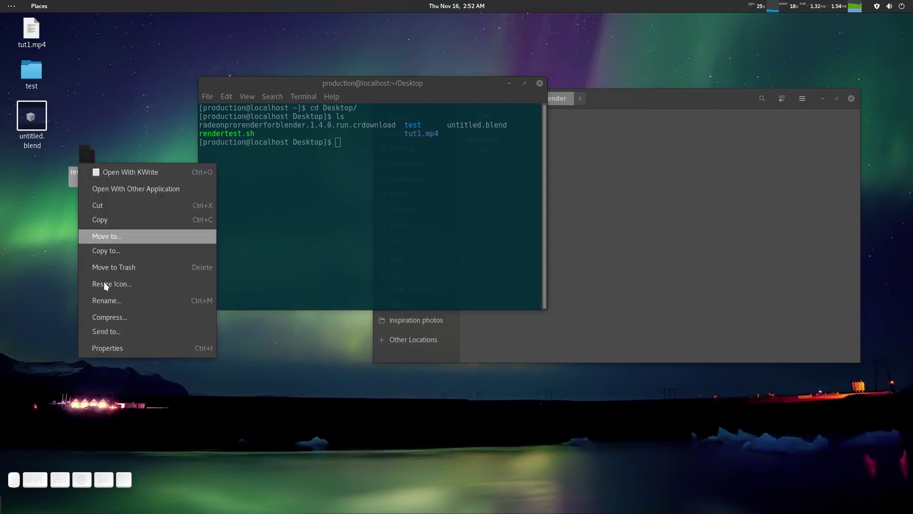
pyautogui.click(100, 346)
pyautogui.click(772, 167)
pyautogui.click(761, 300)
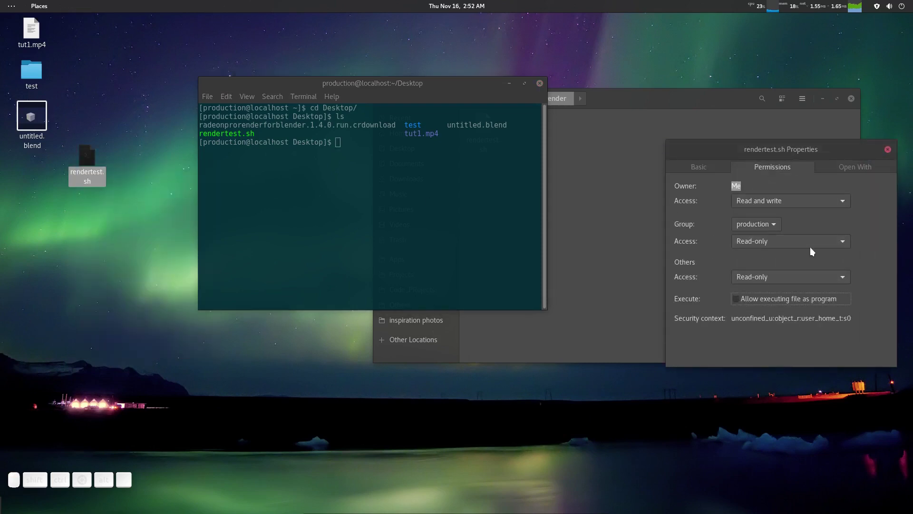
pyautogui.click(888, 149)
# List the Desktop files with ls, then replace the terminal with a fresh one
pyautogui.click(383, 191)
pyautogui.write('ls')
pyautogui.press('Return')
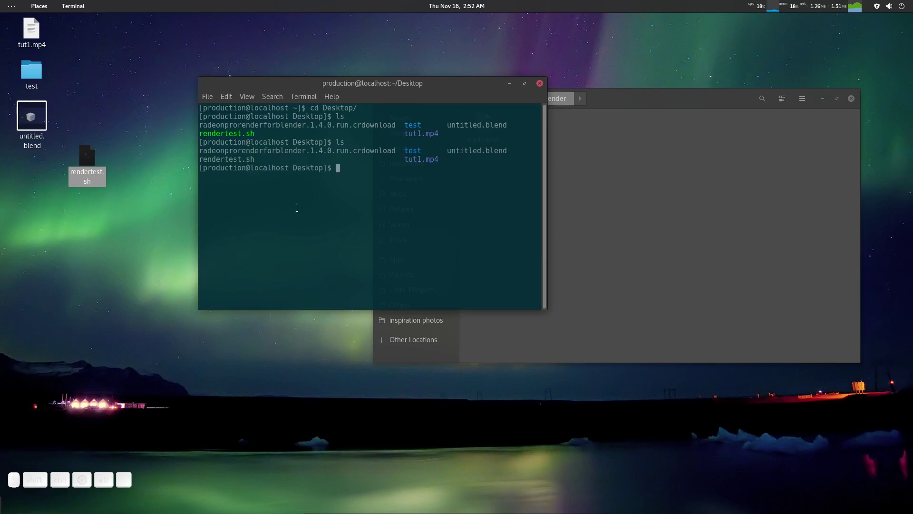
pyautogui.write('chmod +x')
pyautogui.press('BackSpace')
pyautogui.press('BackSpace')
pyautogui.press('BackSpace')
pyautogui.press('BackSpace')
pyautogui.press('BackSpace')
pyautogui.press('BackSpace')
pyautogui.press('BackSpace')
pyautogui.press('BackSpace')
pyautogui.click(539, 83)
pyautogui.hotkey('ctrl', 'alt', 't')
# Change into the Desktop folder with cd Desktop/ and list its files
pyautogui.moveTo(212, 19); pyautogui.dragTo(382, 107)
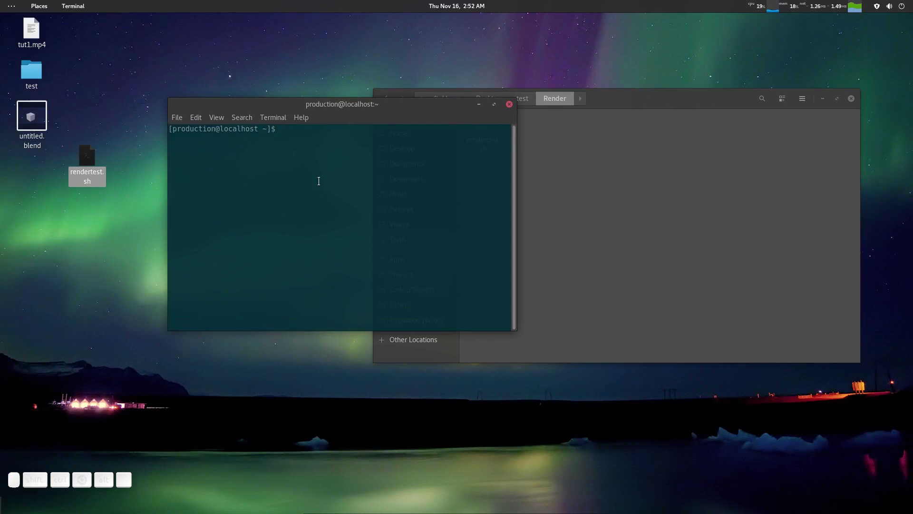
pyautogui.write('cd Des')
pyautogui.press('BackSpace')
pyautogui.press('BackSpace')
pyautogui.press('BackSpace')
pyautogui.press('BackSpace')
pyautogui.press('BackSpace')
pyautogui.write('d De')
pyautogui.press('Tab')
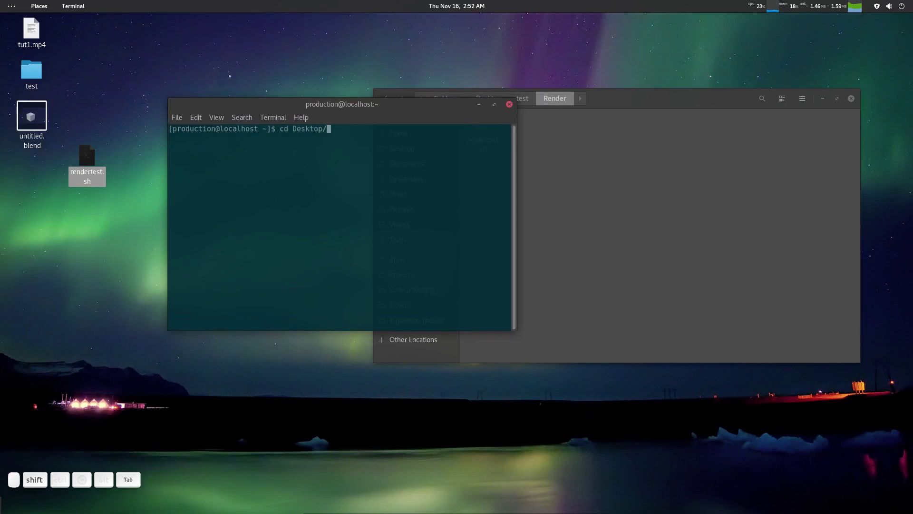
pyautogui.press('Return')
pyautogui.write('ls')
pyautogui.press('Return')
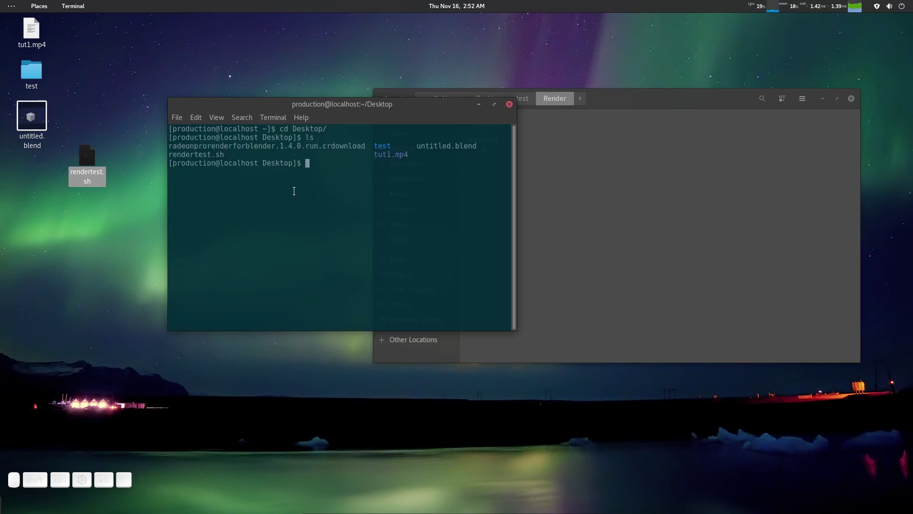
# Make rendertest.sh executable with chmod +x and list the files to confirm
pyautogui.doubleClick(217, 155)
pyautogui.click(346, 200)
pyautogui.write('chmod +x rendertest.sh')
pyautogui.press('Return')
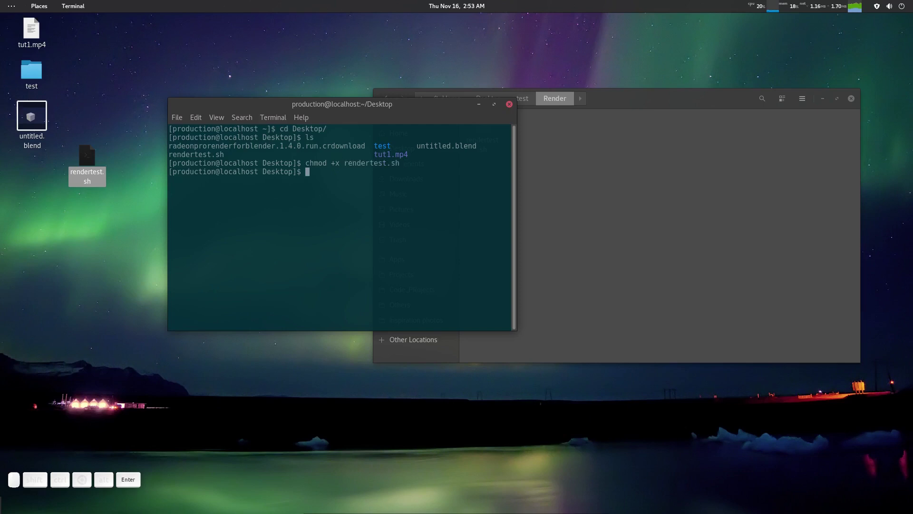
pyautogui.write('ls')
pyautogui.press('Return')
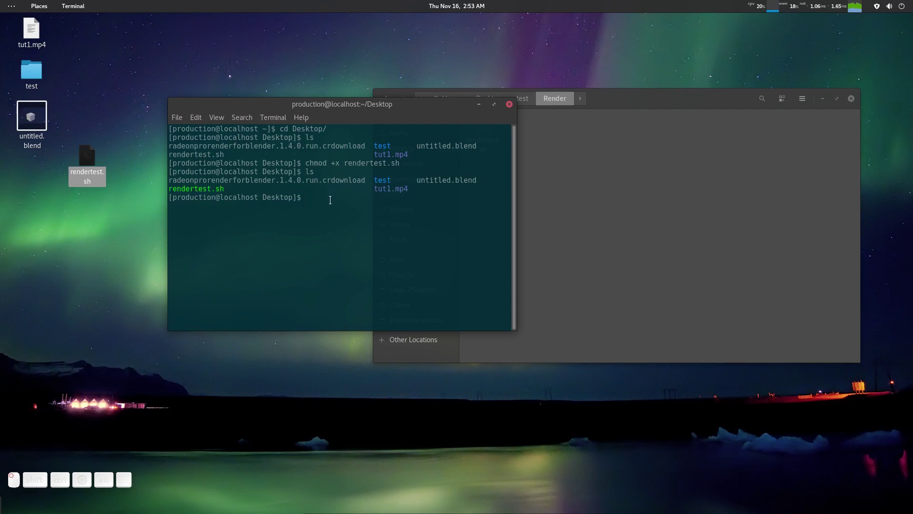
# Run ./rendertest.sh to start rendering
pyautogui.moveTo(357, 115); pyautogui.dragTo(356, 125)
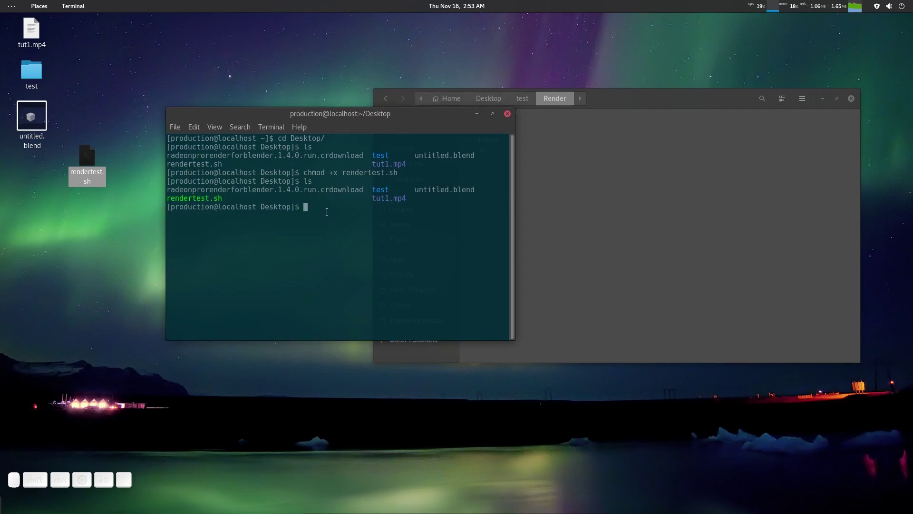
pyautogui.write('./re')
pyautogui.press('Tab')
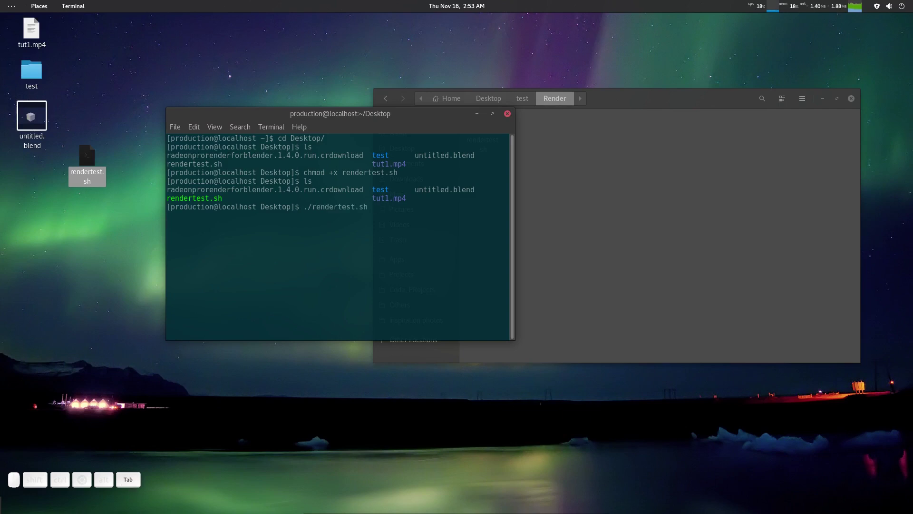
pyautogui.press('Return')
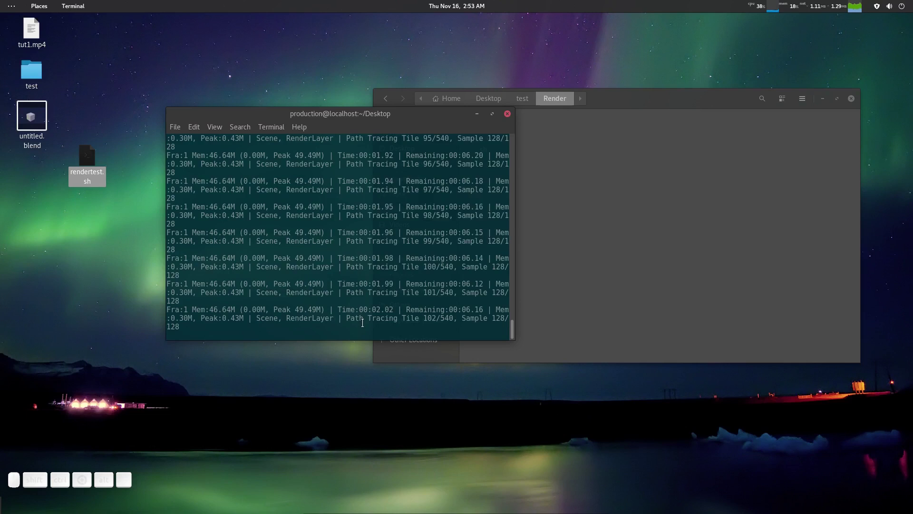
# Check the newly rendered rendertest1.exr in the Render folder, then close the terminal
pyautogui.click(615, 214)
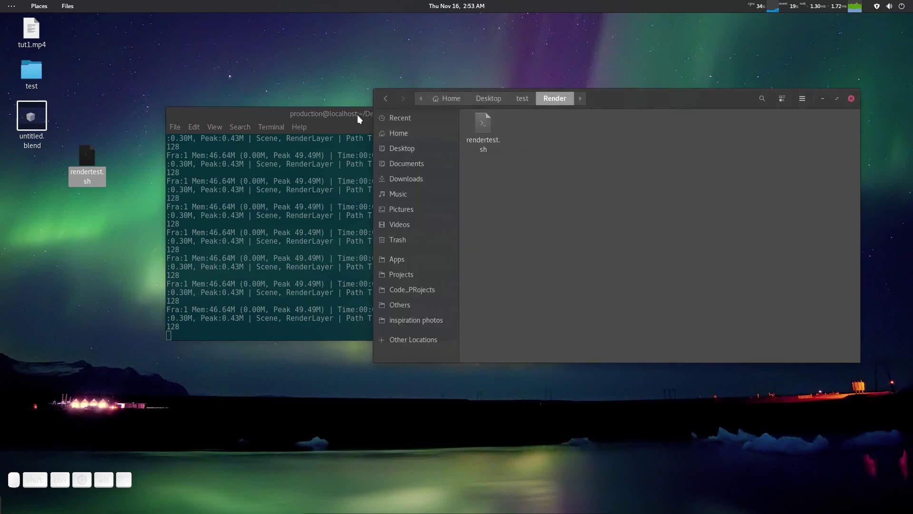
pyautogui.moveTo(357, 114); pyautogui.dragTo(310, 122)
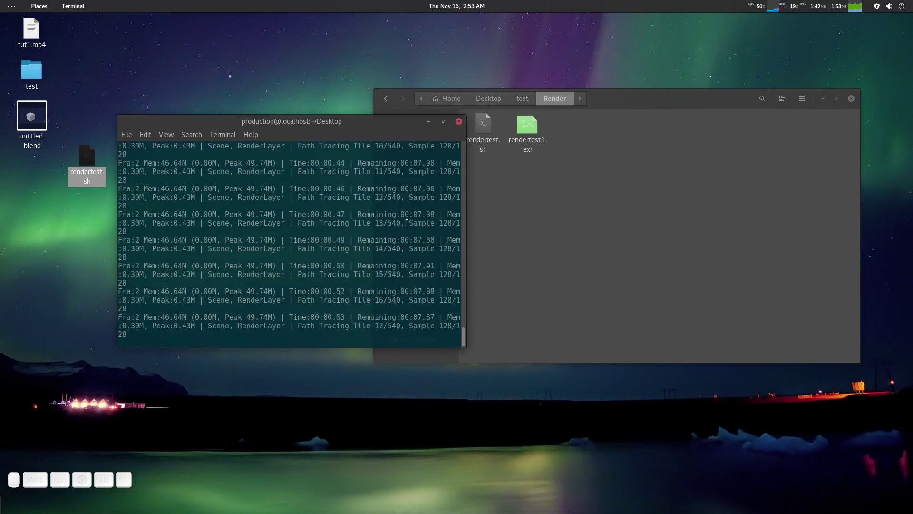
pyautogui.click(532, 138)
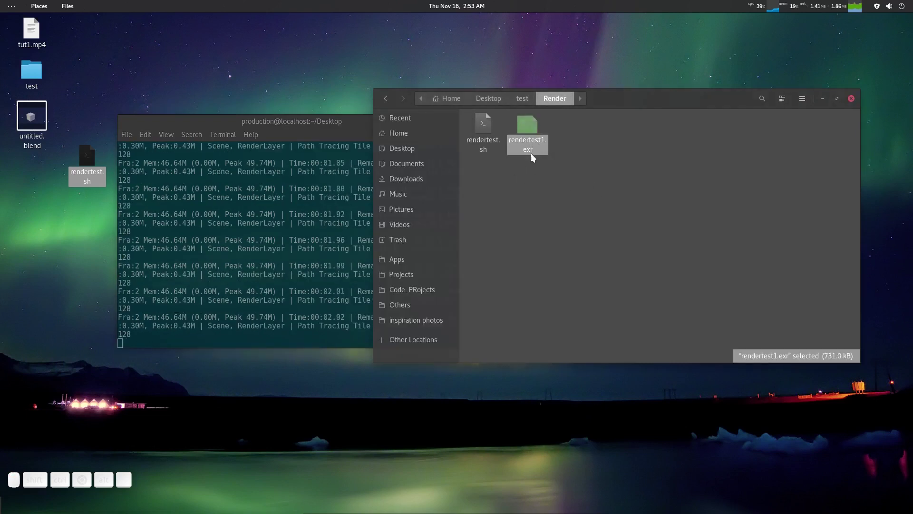
pyautogui.click(300, 124)
pyautogui.click(585, 139)
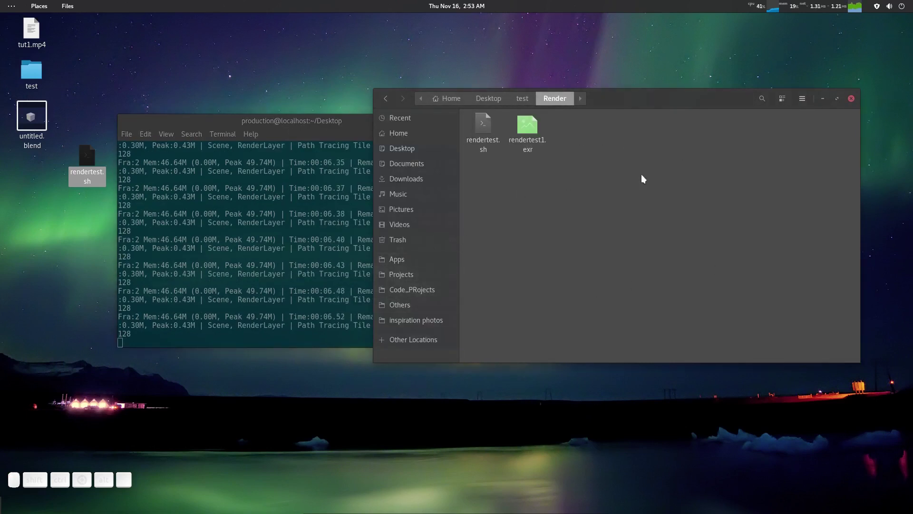
pyautogui.click(293, 123)
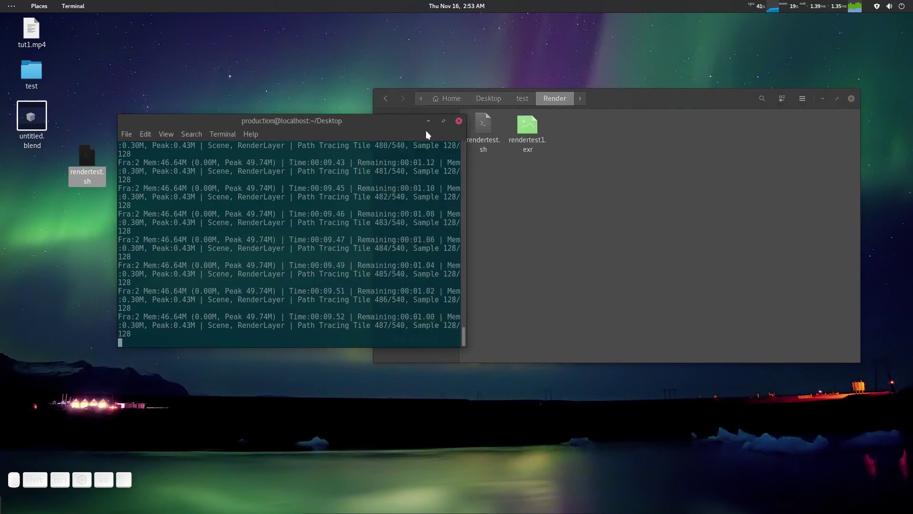
pyautogui.click(458, 121)
pyautogui.click(336, 259)
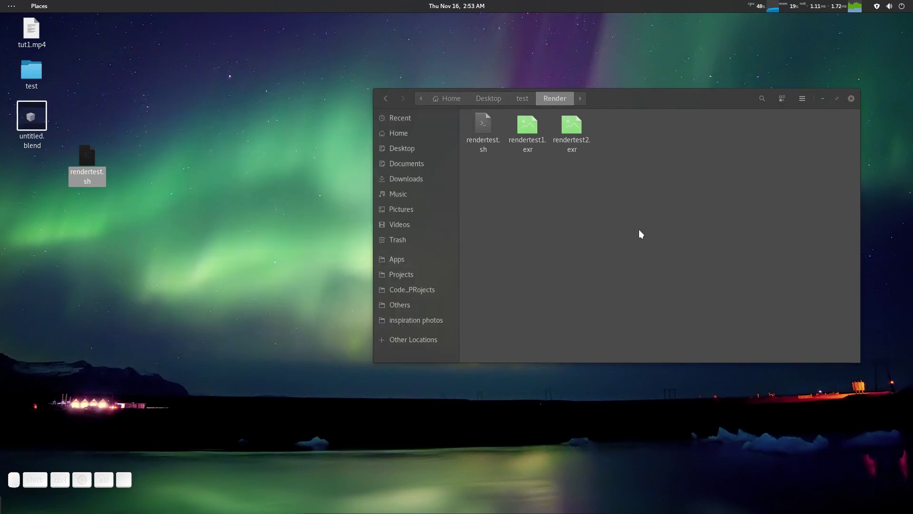
# Permanently delete both rendered .exr frames from the Render folder
pyautogui.moveTo(647, 116); pyautogui.dragTo(542, 244)
pyautogui.hotkey('shift', 'Delete')
pyautogui.press('Return')
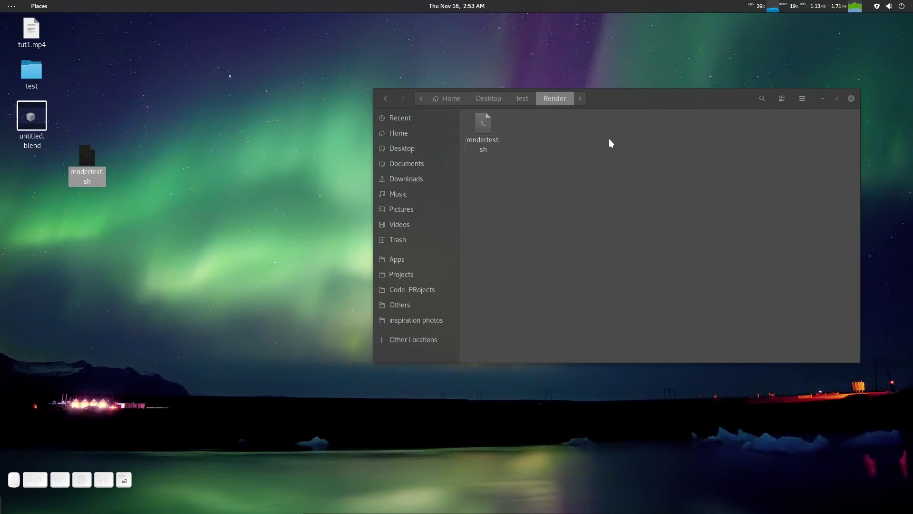
# In a new terminal, make rendertest.sh executable using chmod +x with its dragged-in full path
pyautogui.click(275, 145)
pyautogui.hotkey('ctrl', 'alt', 't')
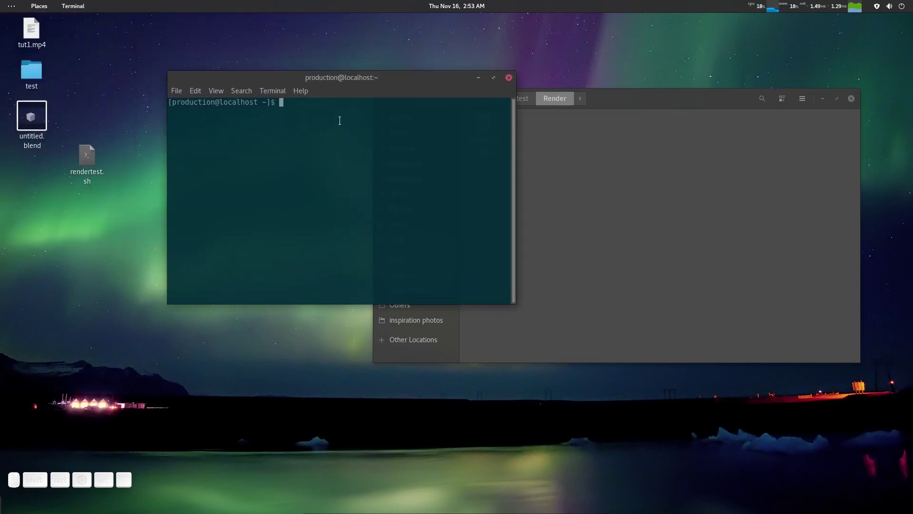
pyautogui.write('chmod +x')
pyautogui.moveTo(95, 162); pyautogui.dragTo(397, 138)
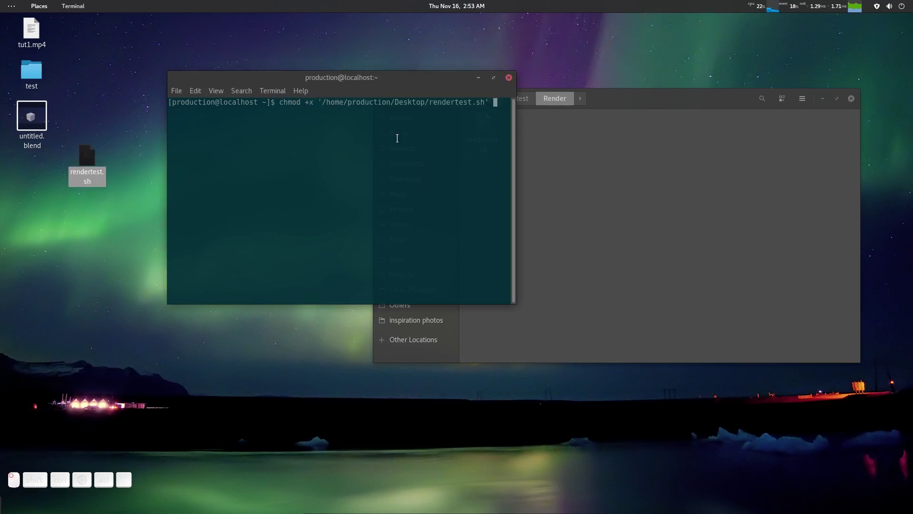
pyautogui.press('Return')
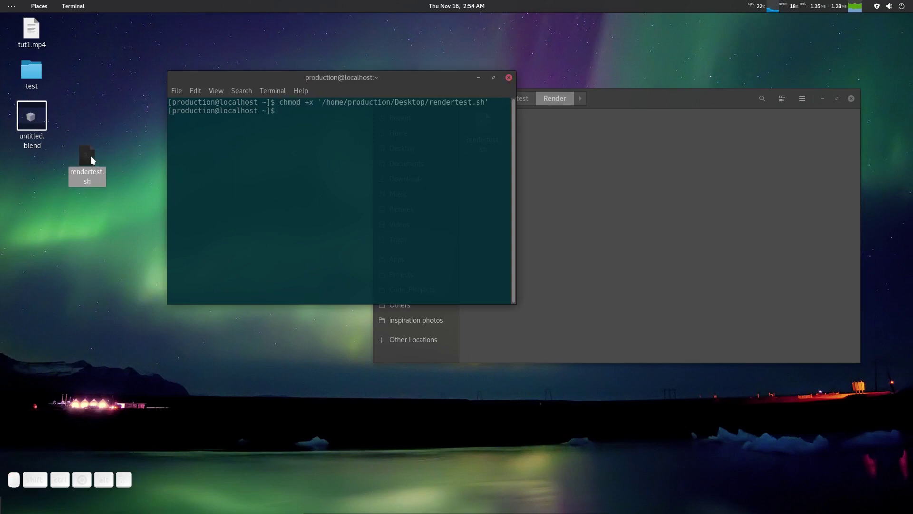
# Run rendertest.sh by its full path and check rendertest1.exr in the Render folder
pyautogui.moveTo(91, 156); pyautogui.dragTo(362, 164)
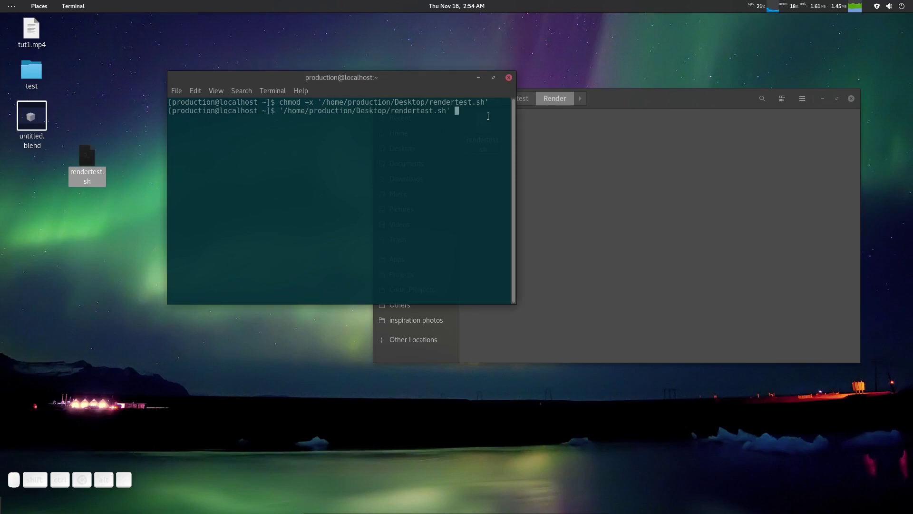
pyautogui.press('Return')
pyautogui.moveTo(428, 79); pyautogui.dragTo(349, 94)
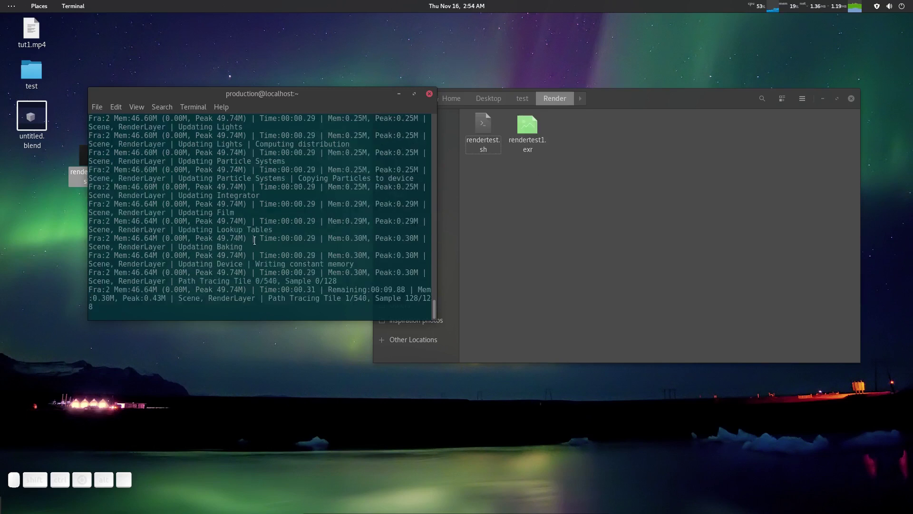
pyautogui.click(536, 133)
pyautogui.click(537, 133)
pyautogui.click(580, 197)
pyautogui.click(339, 97)
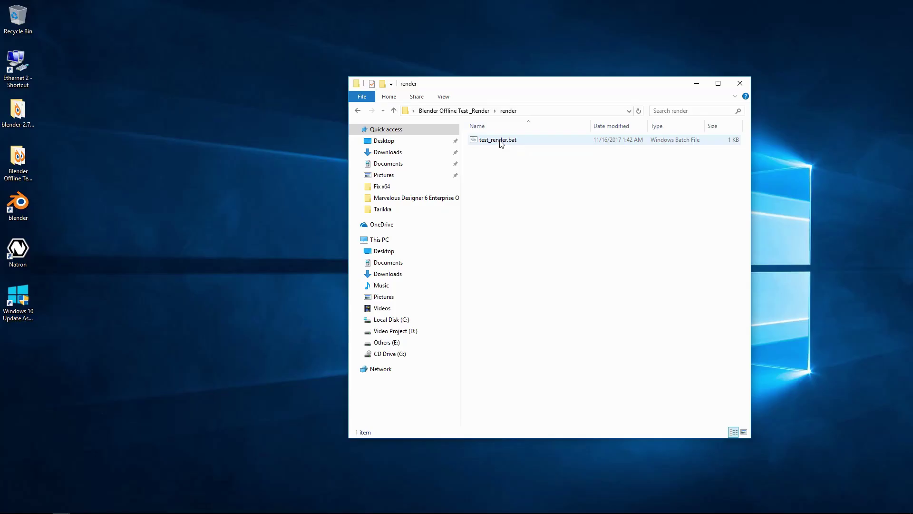
# Run test_render.bat, then extract the add-on zip here and open its extracted folder
pyautogui.doubleClick(499, 141)
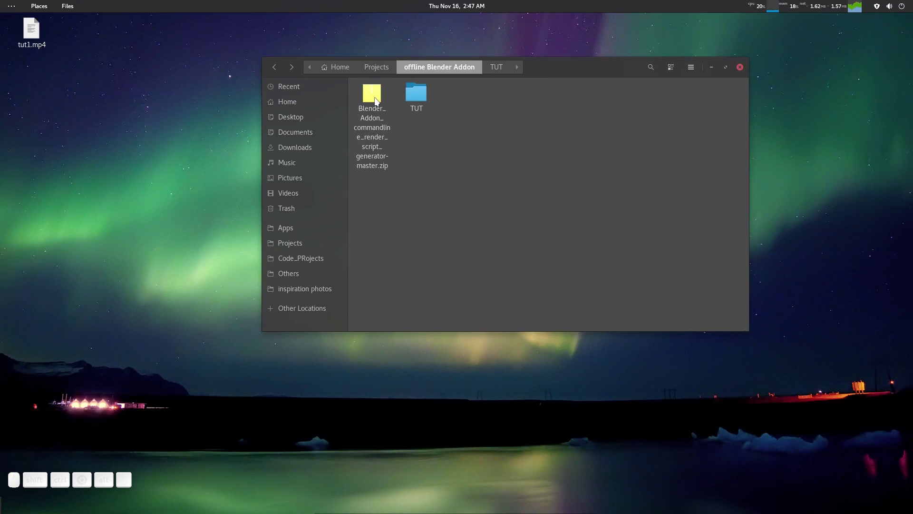
pyautogui.rightClick(376, 101)
pyautogui.click(438, 102)
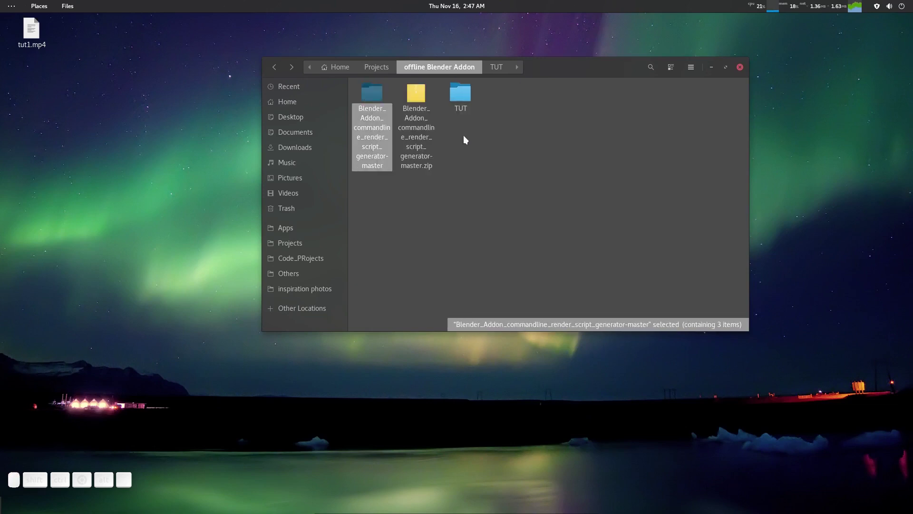
pyautogui.doubleClick(381, 99)
pyautogui.click(388, 145)
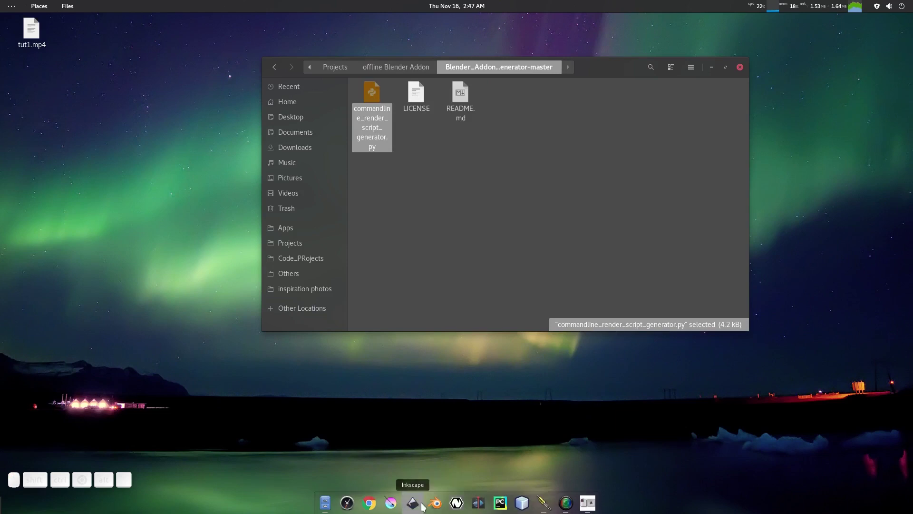
# Launch Blender, open User Preferences, and search the add-ons for 'com'
pyautogui.click(435, 503)
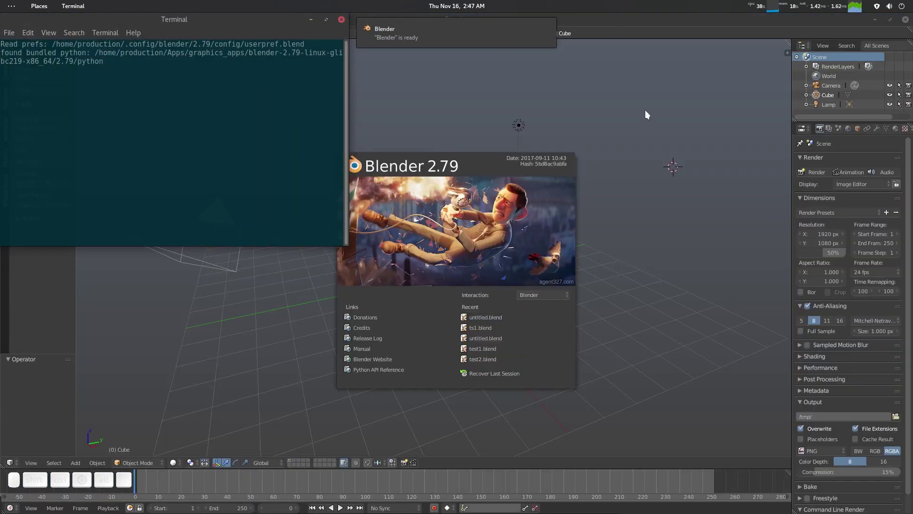
pyautogui.hotkey('ctrl', 'alt', 'u')
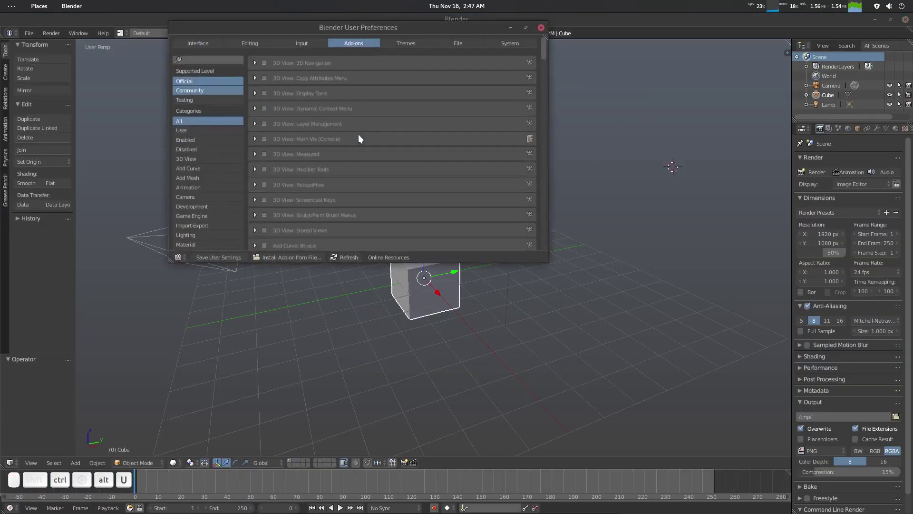
pyautogui.click(217, 62)
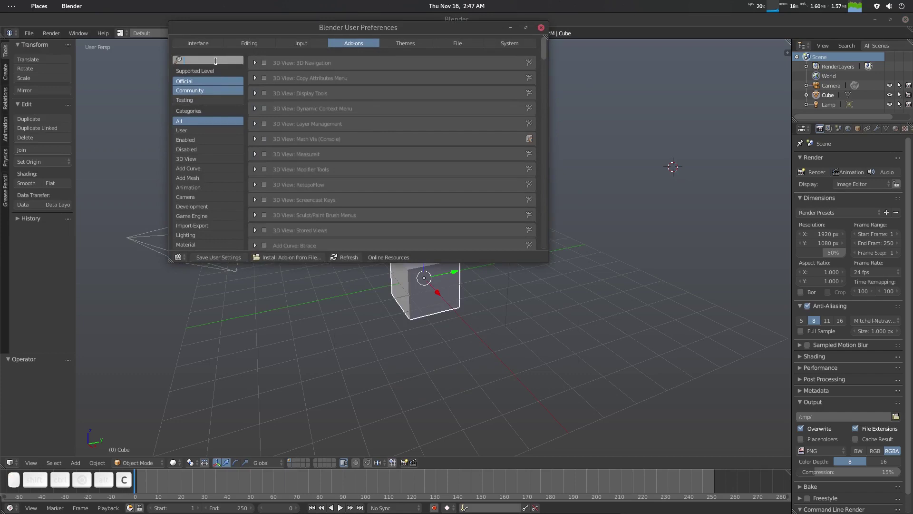
pyautogui.write('coma')
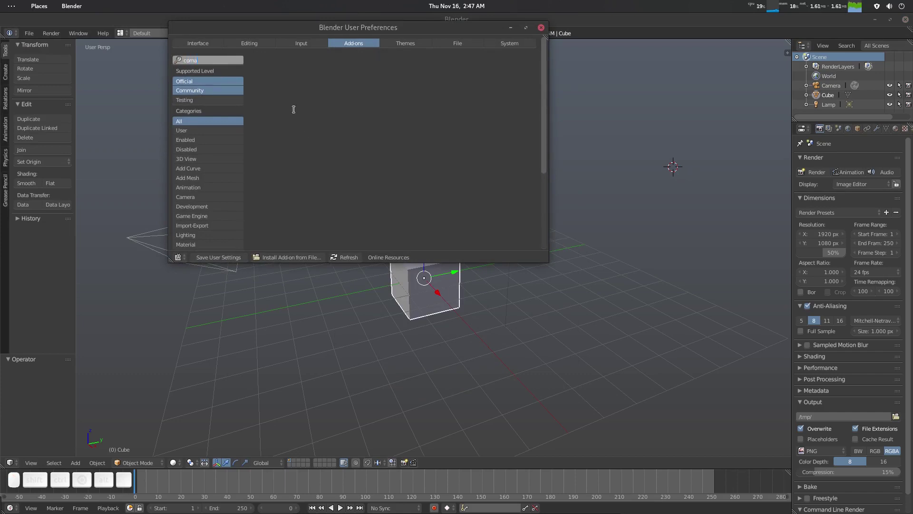
pyautogui.press('BackSpace')
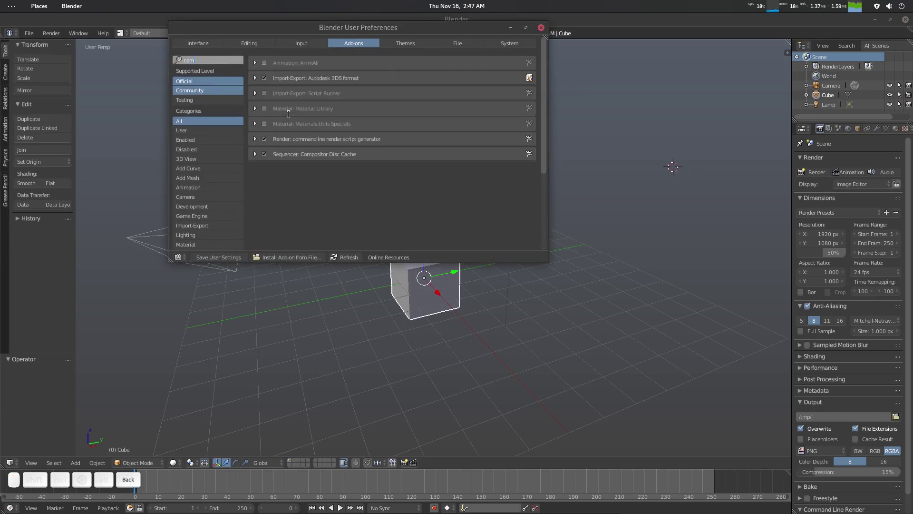
pyautogui.click(327, 207)
# Install commandline_render_script_generator.py from file, expand its details, and close Preferences
pyautogui.click(287, 257)
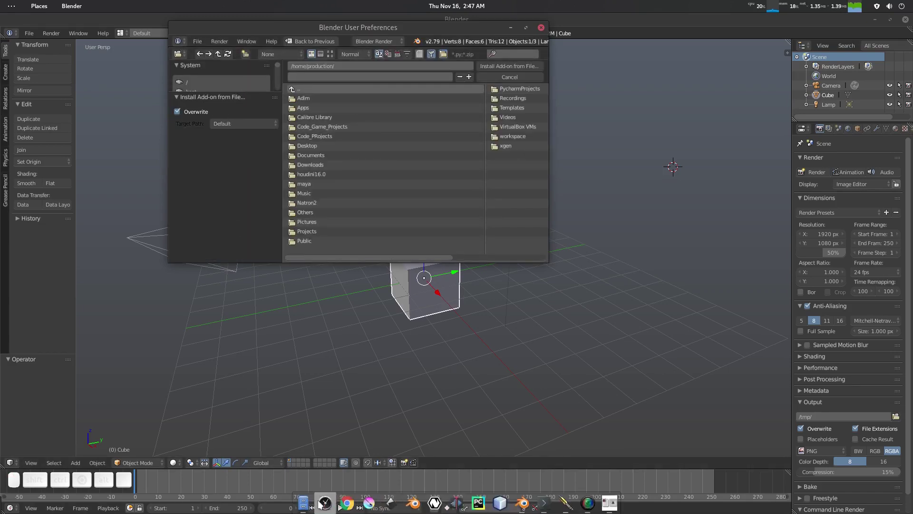
pyautogui.click(303, 502)
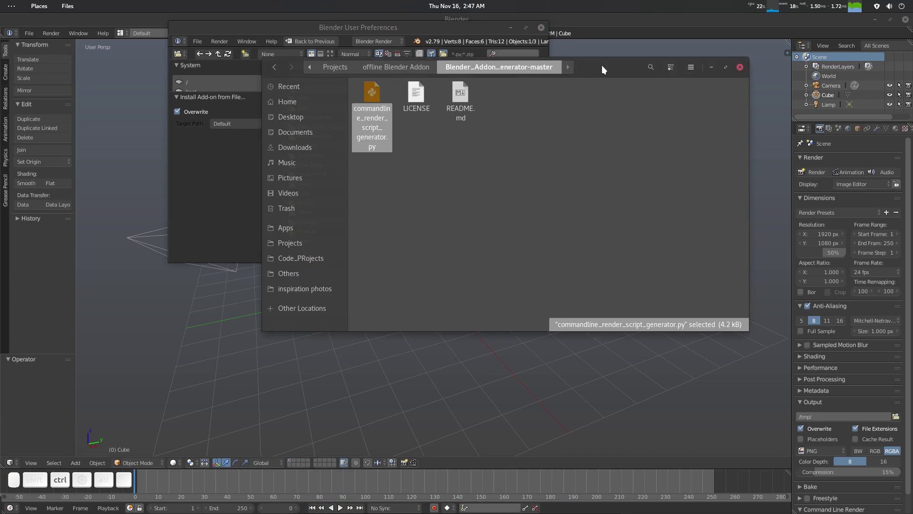
pyautogui.click(294, 27)
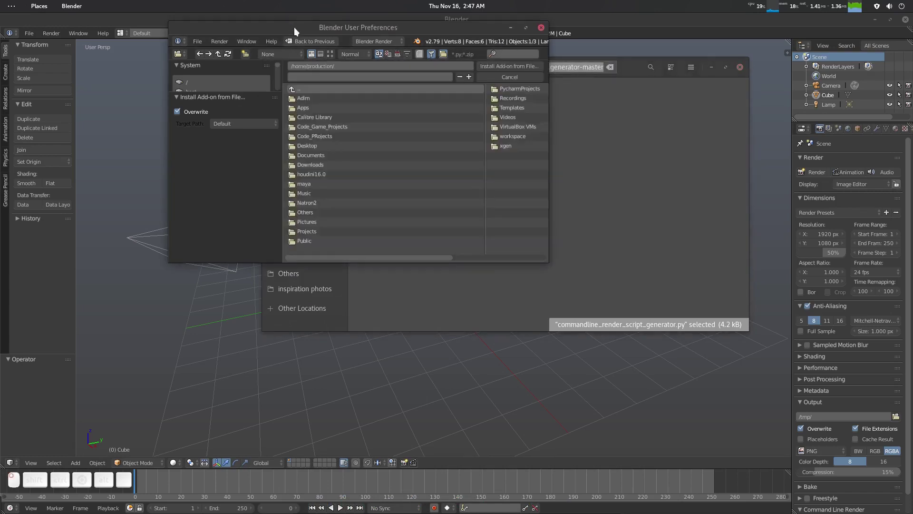
pyautogui.click(335, 66)
pyautogui.hotkey('ctrl', 'v')
pyautogui.press('Return')
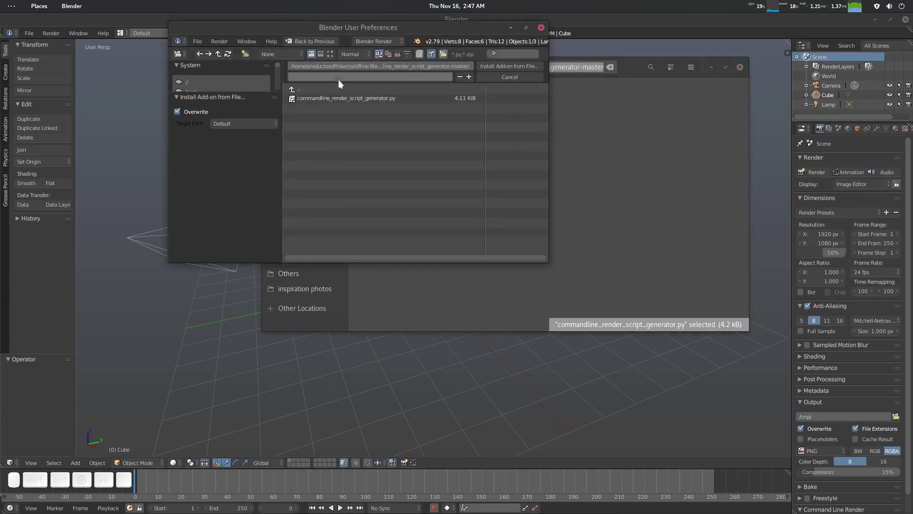
pyautogui.doubleClick(349, 98)
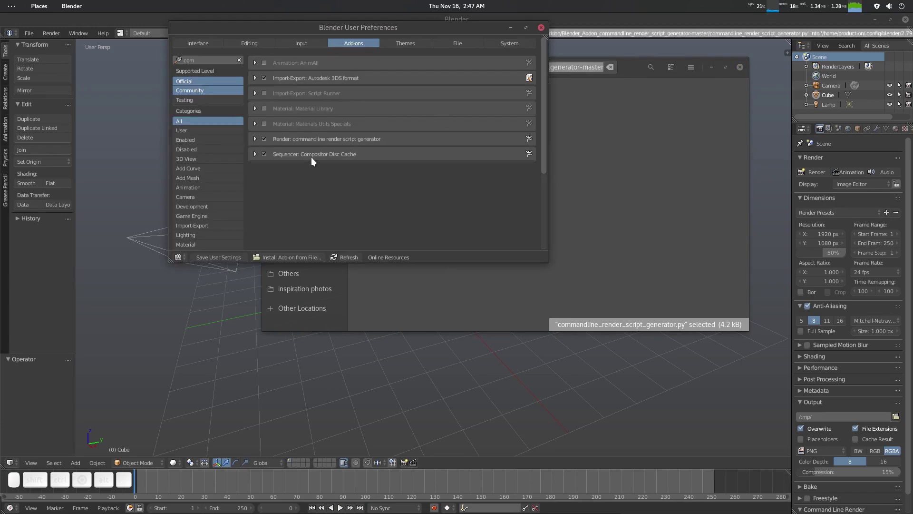
pyautogui.click(255, 139)
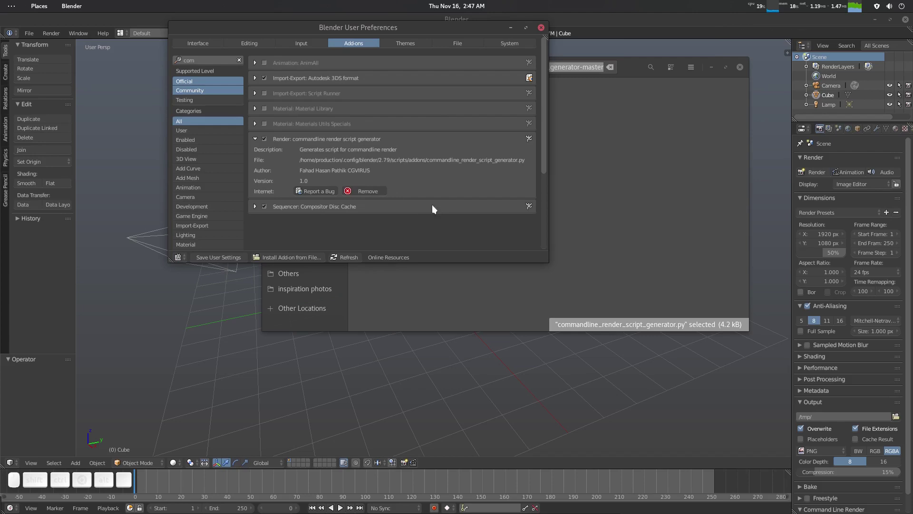
pyautogui.click(541, 27)
# Widen the Properties editor and move the Command Line Render panel just below Render
pyautogui.click(711, 67)
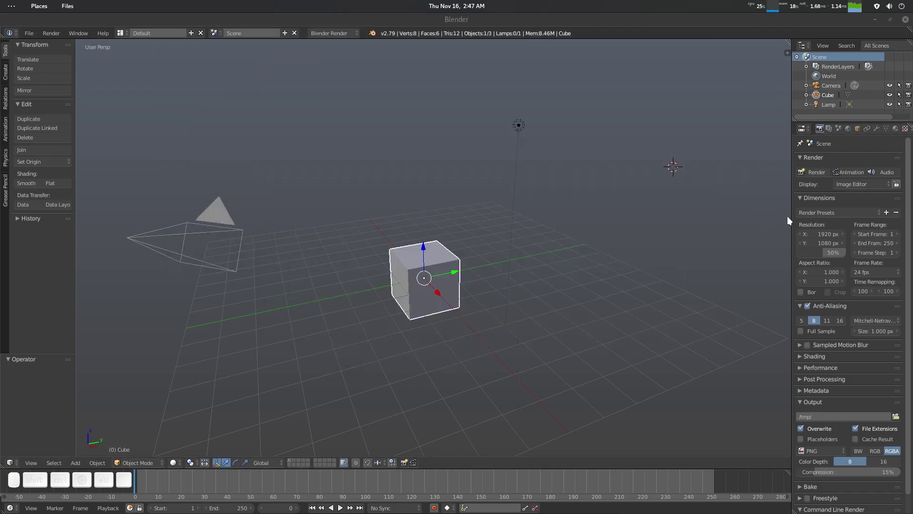
pyautogui.moveTo(790, 200); pyautogui.dragTo(714, 209)
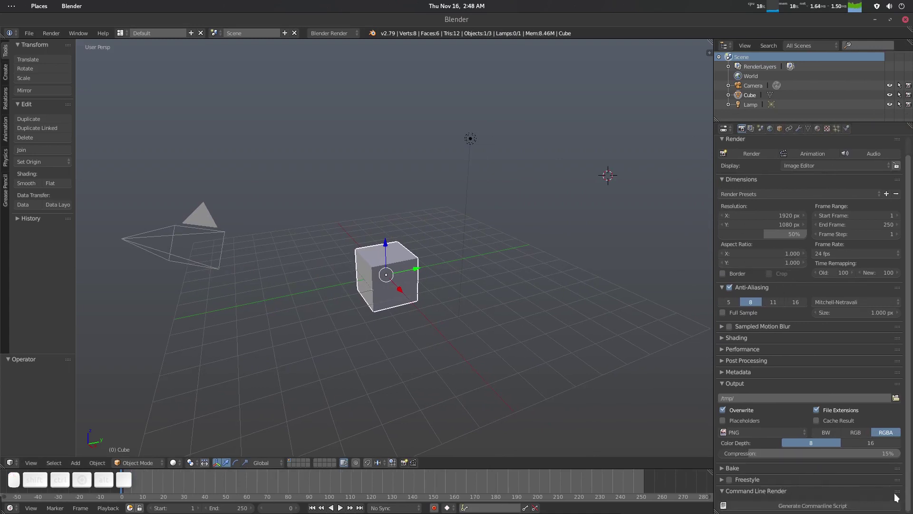
pyautogui.moveTo(898, 492); pyautogui.dragTo(896, 184)
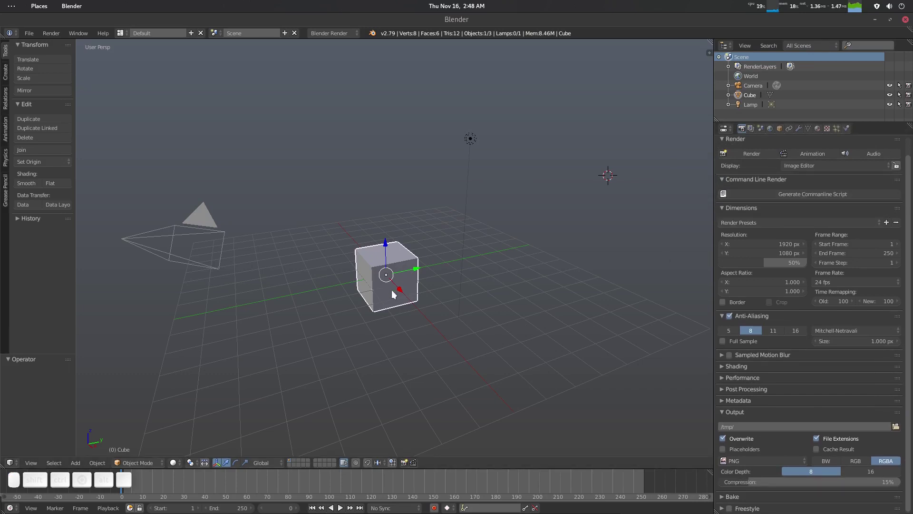
pyautogui.moveTo(393, 294); pyautogui.dragTo(414, 270, button='middle')
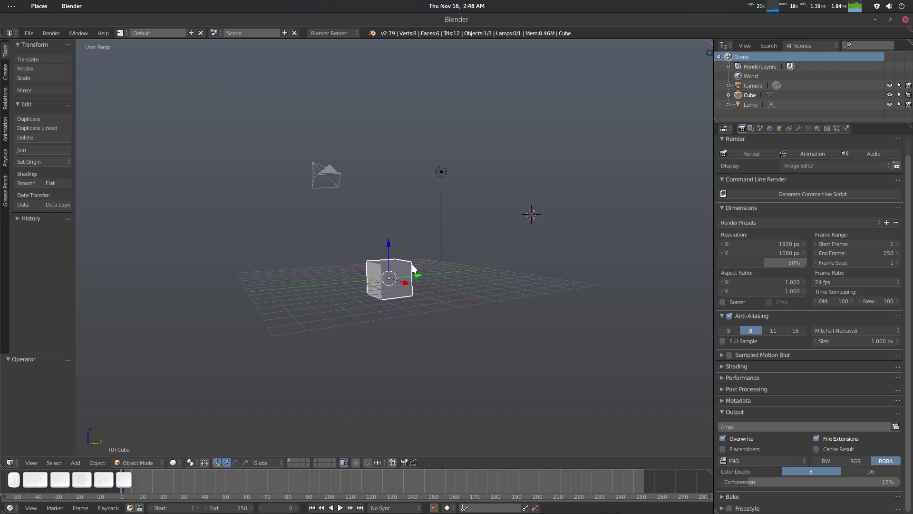
pyautogui.scroll(1, 385, 221)
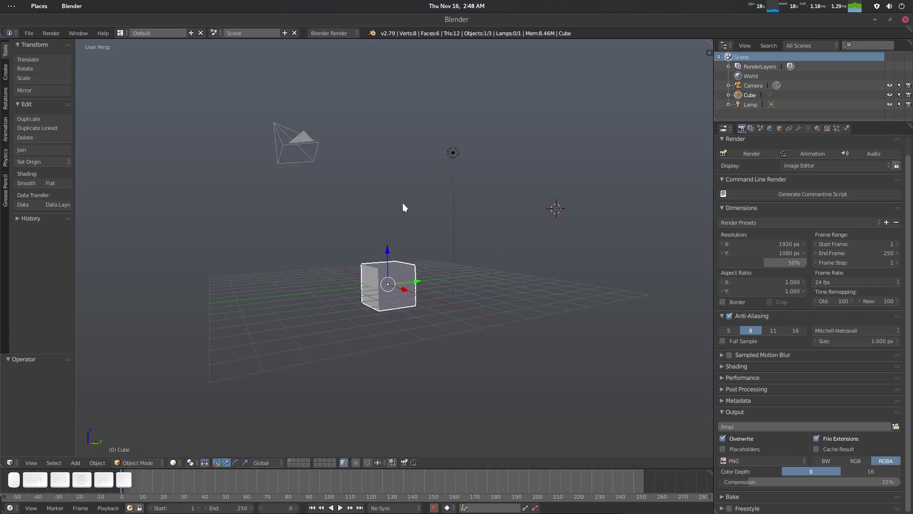
# Switch to Cycles Render on GPU Compute with the end frame set to 20
pyautogui.click(350, 34)
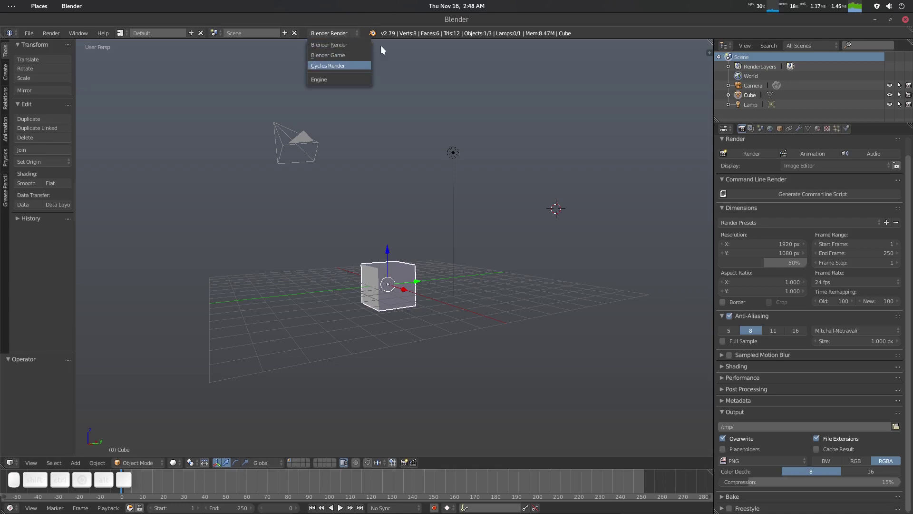
pyautogui.press('Return')
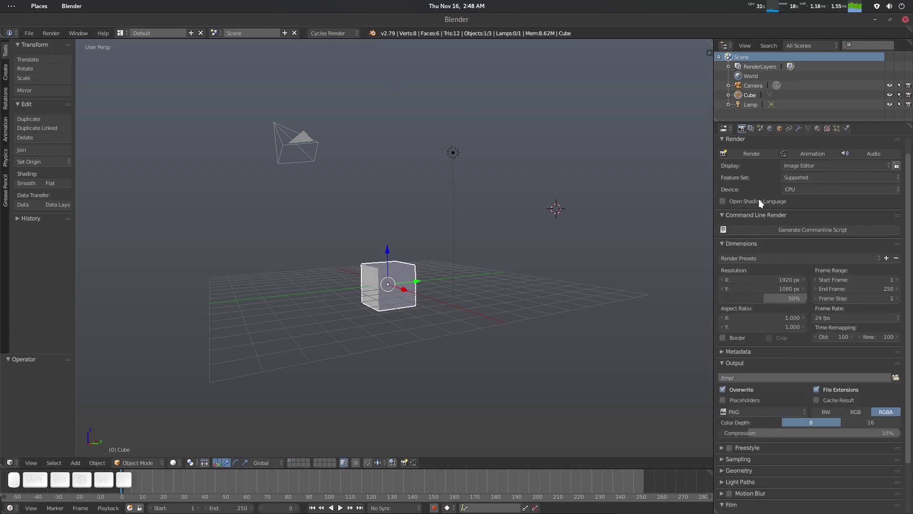
pyautogui.click(799, 190)
pyautogui.click(813, 172)
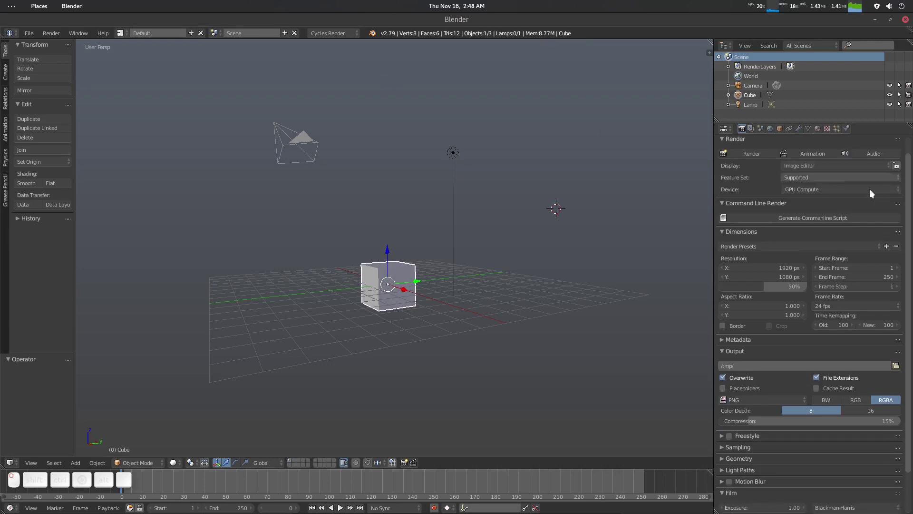
pyautogui.click(856, 277)
pyautogui.write('20')
pyautogui.press('Return')
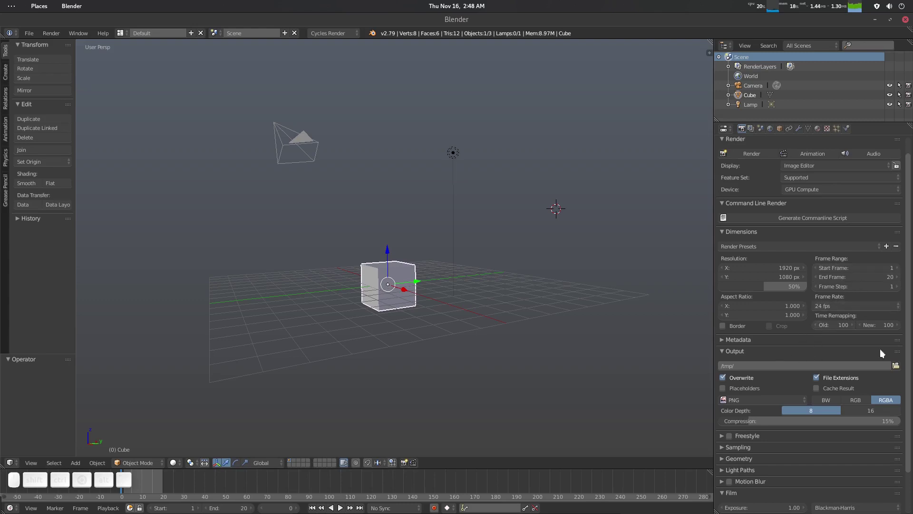
# Set resolution scale to 100% and the output file format to OpenEXR
pyautogui.click(776, 284)
pyautogui.write('100')
pyautogui.press('Return')
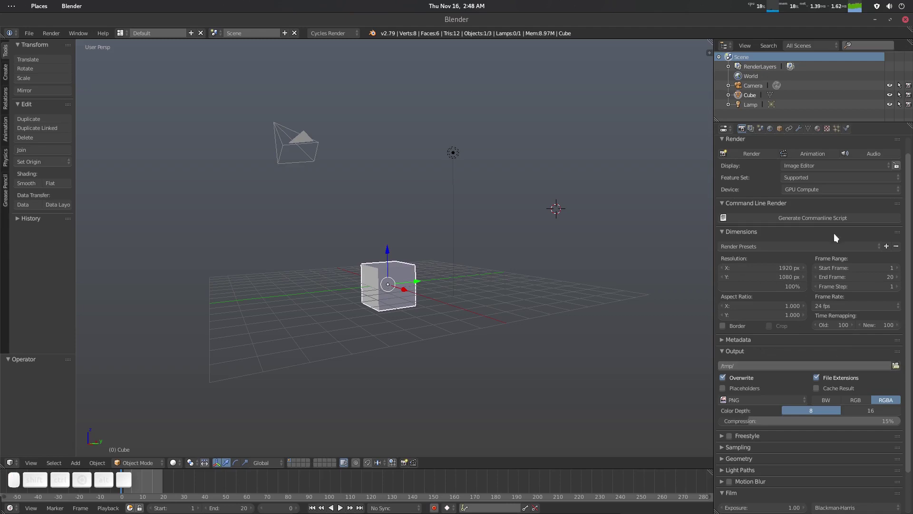
pyautogui.click(758, 399)
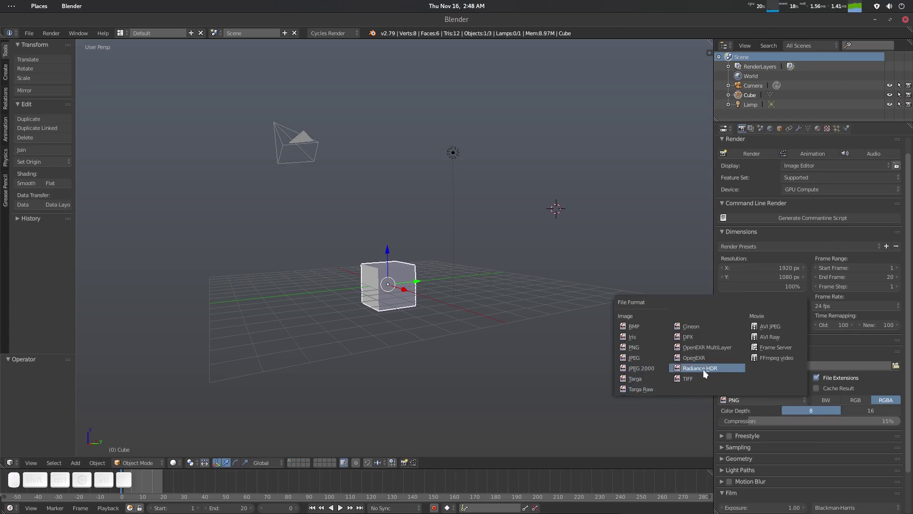
pyautogui.click(711, 359)
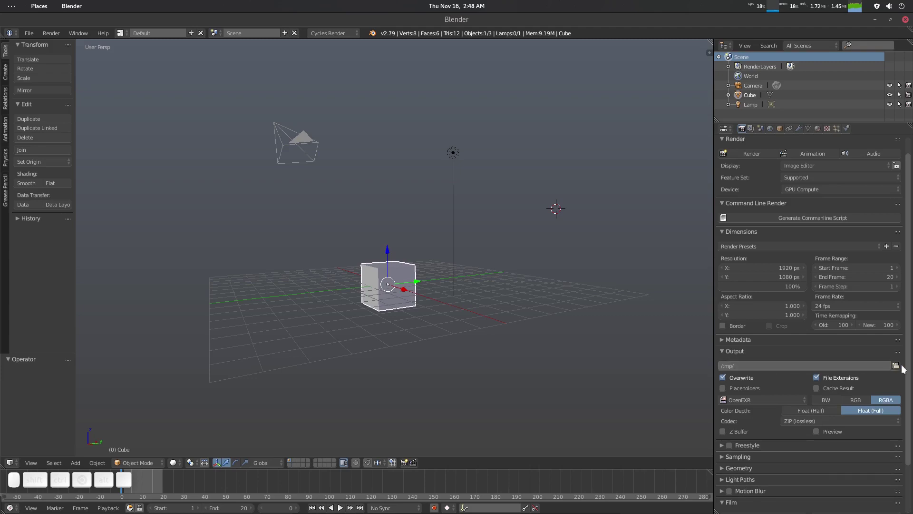
# Save the blend file into a new Desktop folder named test
pyautogui.moveTo(504, 329); pyautogui.dragTo(460, 231, button='middle')
pyautogui.hotkey('ctrl', 's')
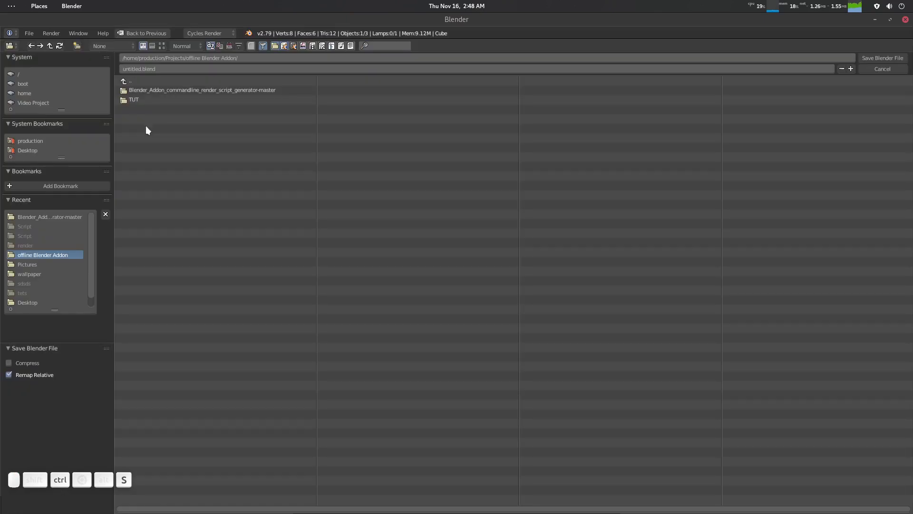
pyautogui.click(34, 150)
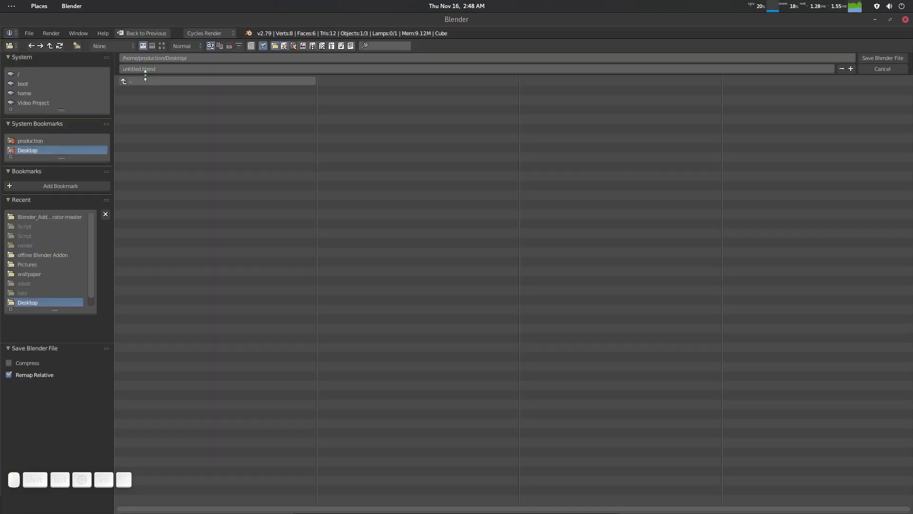
pyautogui.click(77, 45)
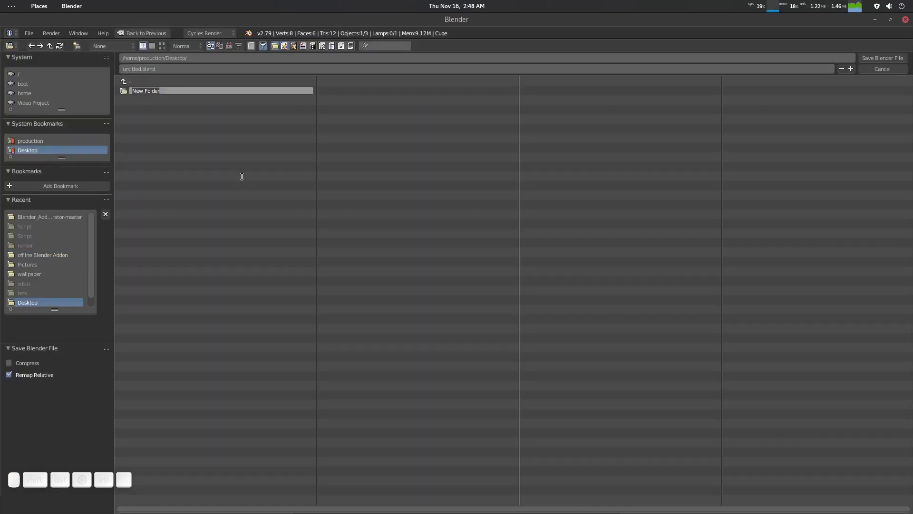
pyautogui.write('test')
pyautogui.press('Return')
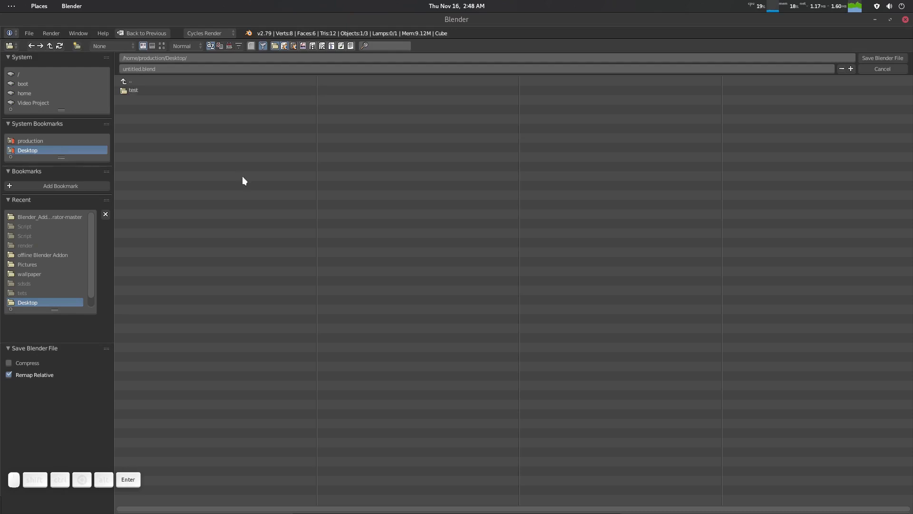
pyautogui.press('Return')
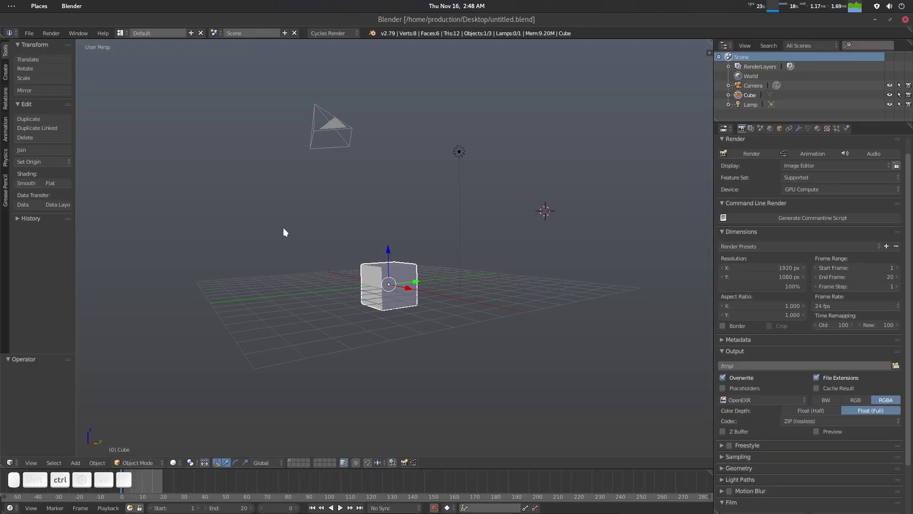
# Save the file as Test.blend inside the test folder
pyautogui.hotkey('ctrl', 'shift', 's')
pyautogui.click(135, 91)
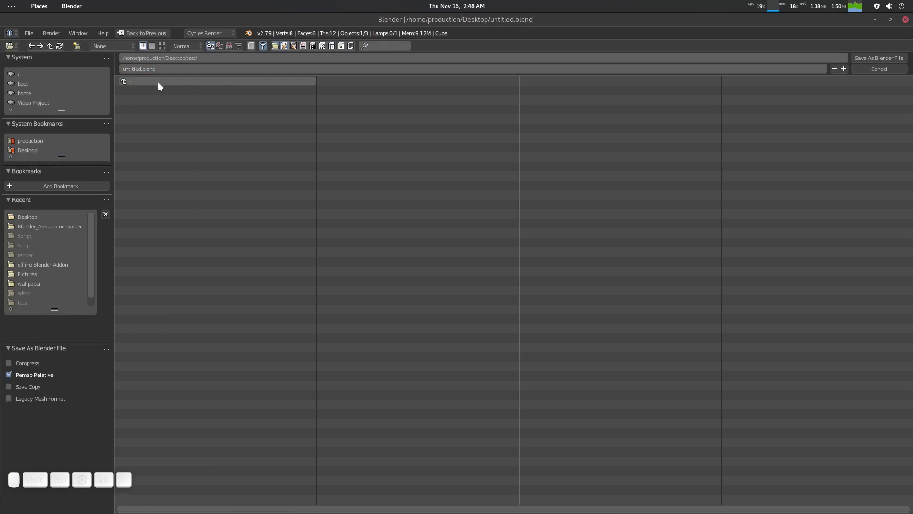
pyautogui.click(151, 69)
pyautogui.write('T')
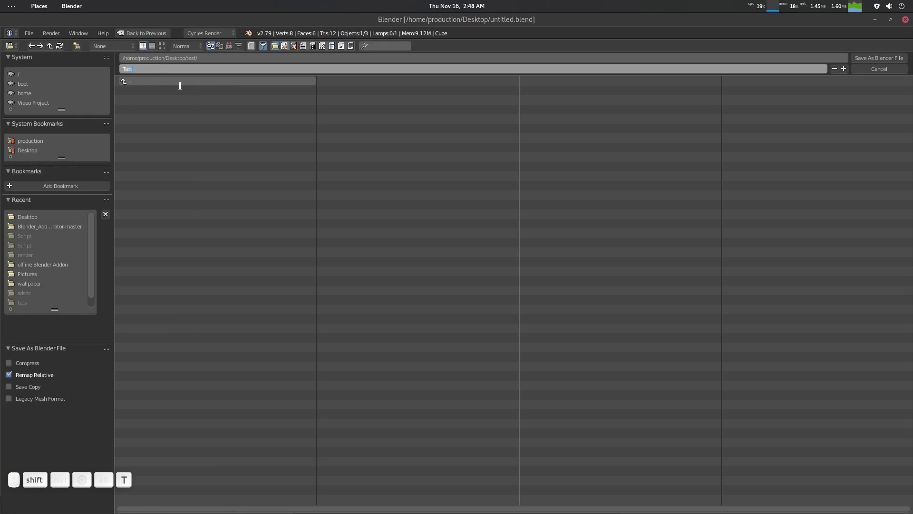
pyautogui.write('est')
pyautogui.press('Return')
pyautogui.press('Return')
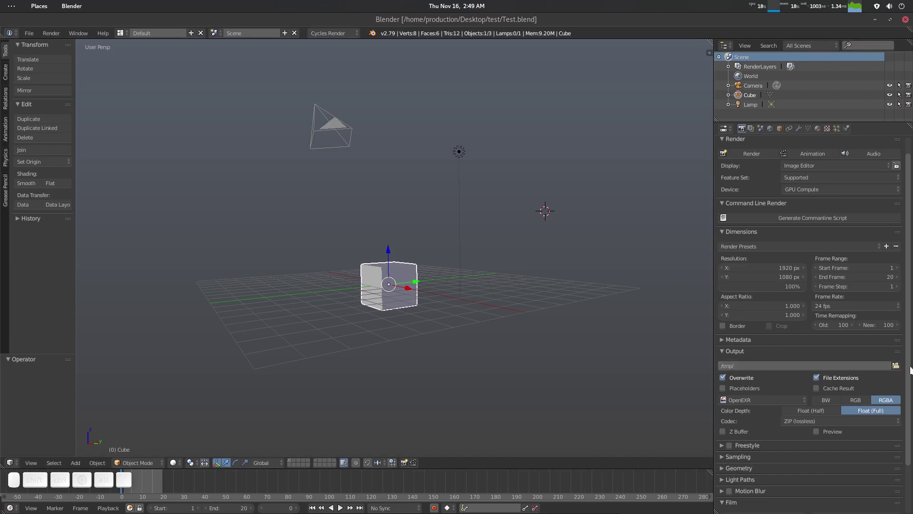
# Create a Render folder inside test and enter rendertest as the output file name
pyautogui.click(897, 366)
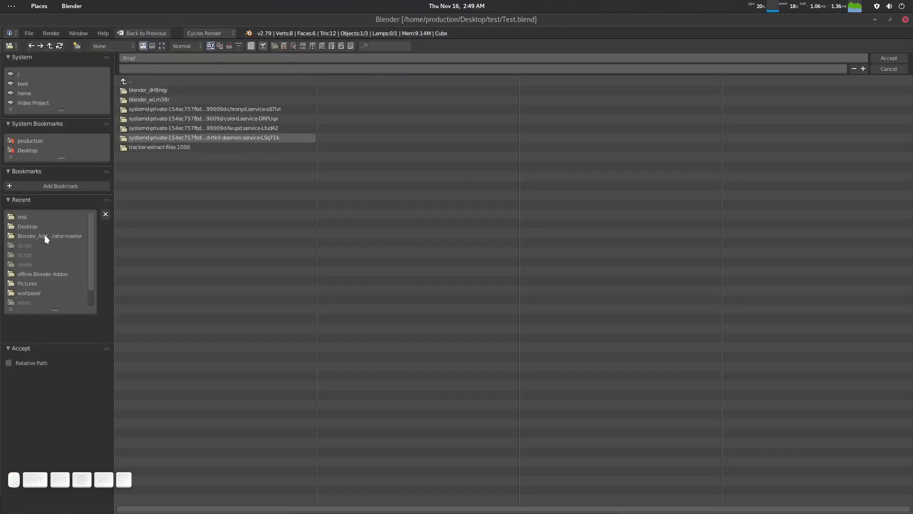
pyautogui.click(30, 226)
pyautogui.click(147, 87)
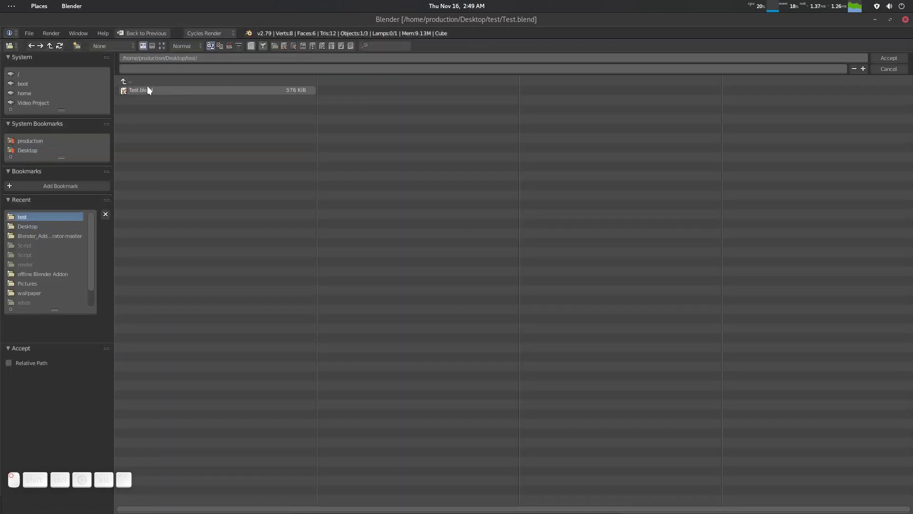
pyautogui.write('i')
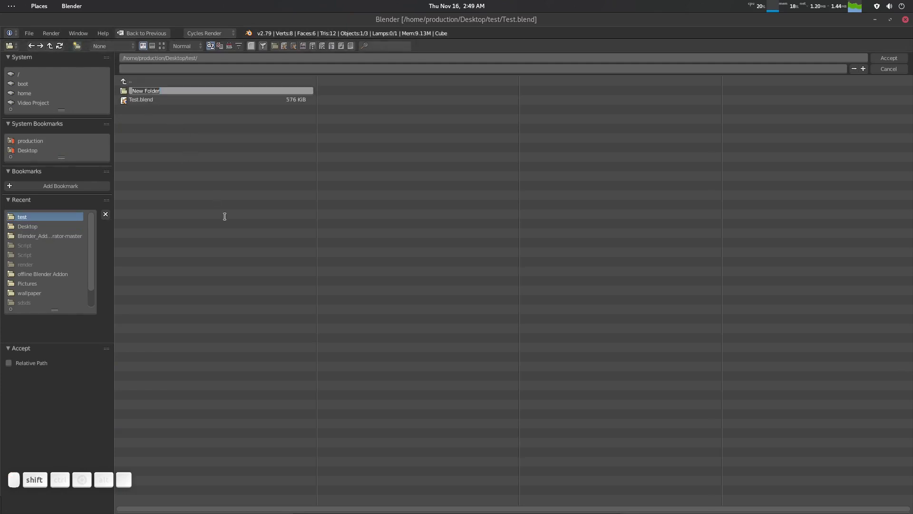
pyautogui.write('Rens')
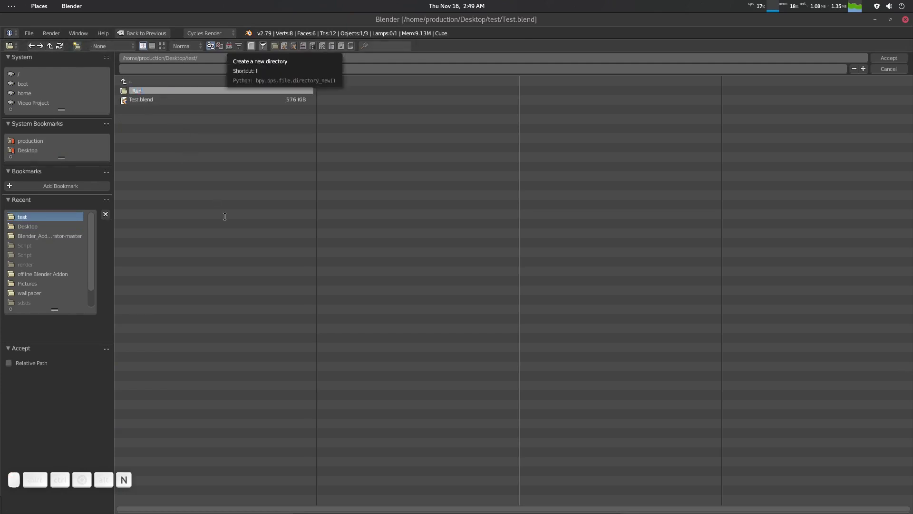
pyautogui.press('Return')
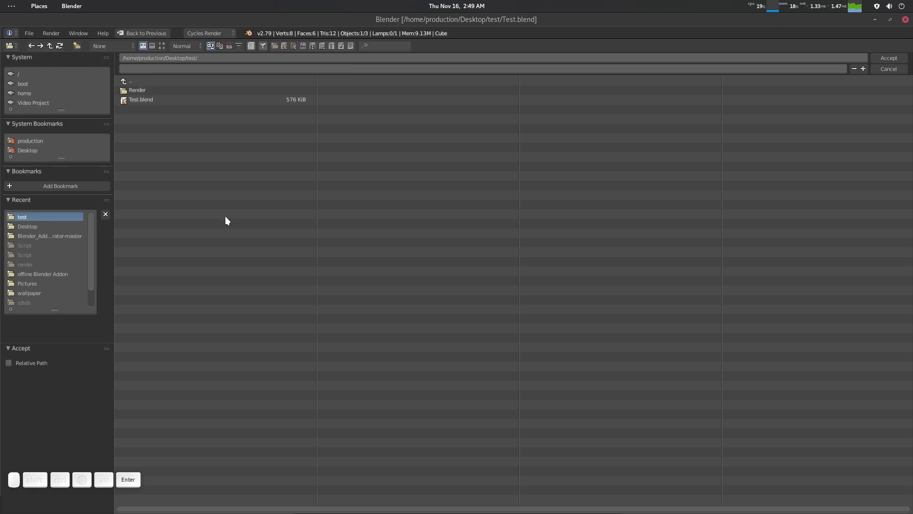
pyautogui.click(146, 90)
pyautogui.click(155, 69)
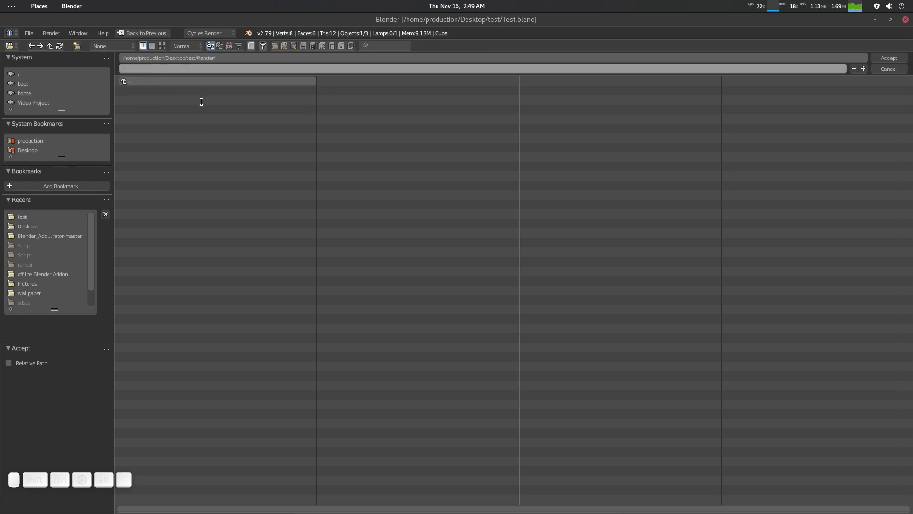
pyautogui.write('rendertest')
# Accept test/Render/rendertest as the render output path
pyautogui.click(881, 57)
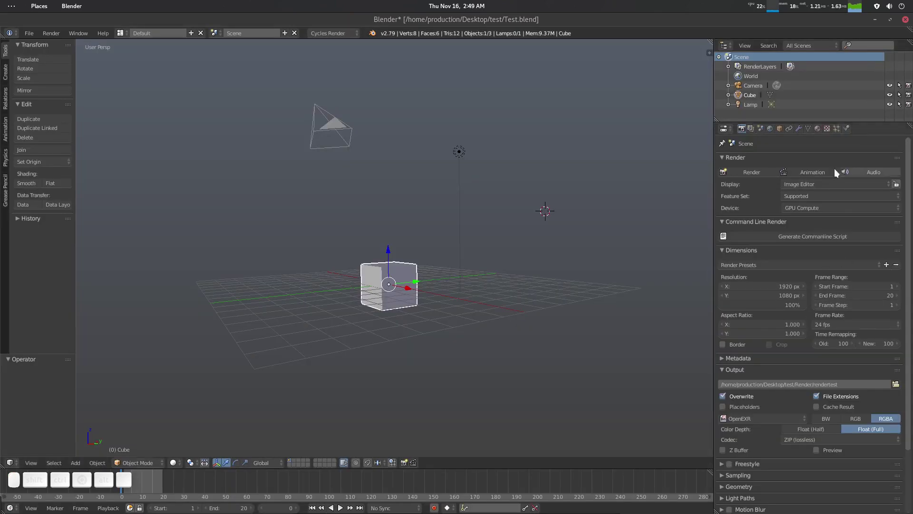
pyautogui.click(810, 171)
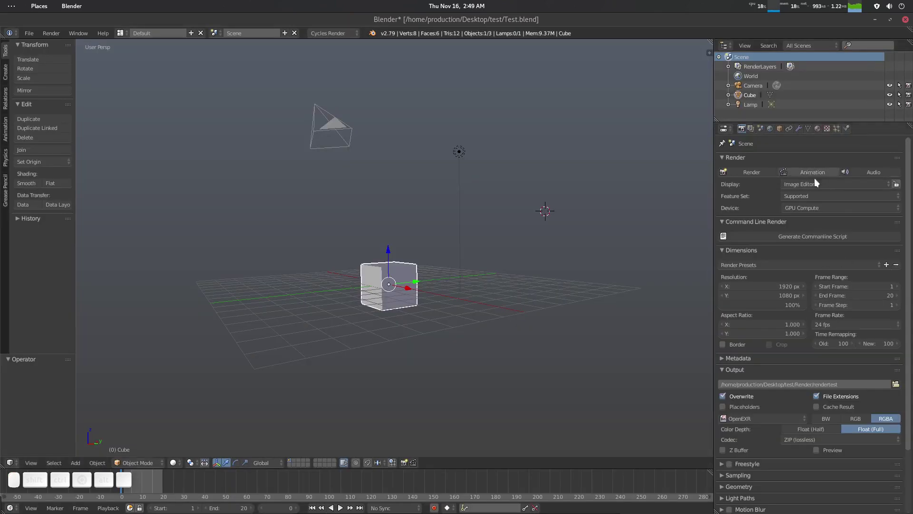
pyautogui.moveTo(428, 281); pyautogui.dragTo(537, 284, button='middle')
pyautogui.hotkey('ctrl', 's')
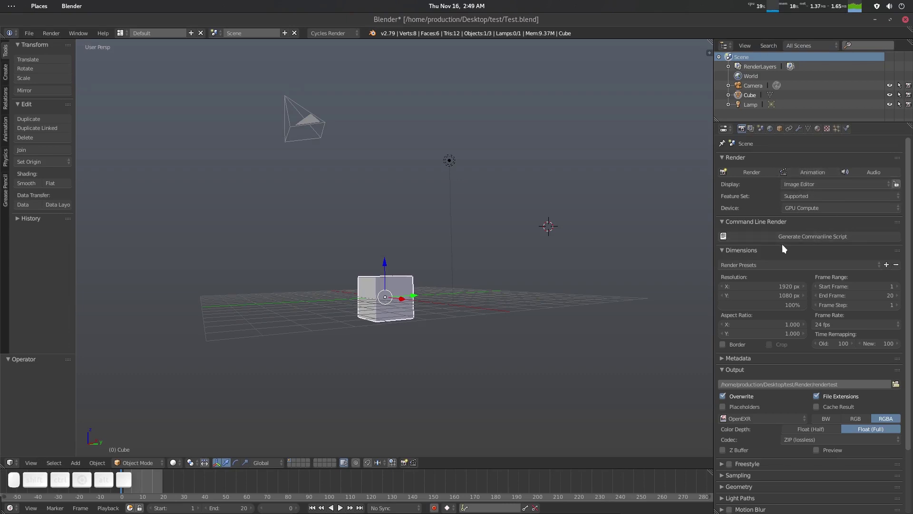
# Generate the command-line render script, then save Test.blend over the existing file
pyautogui.click(818, 235)
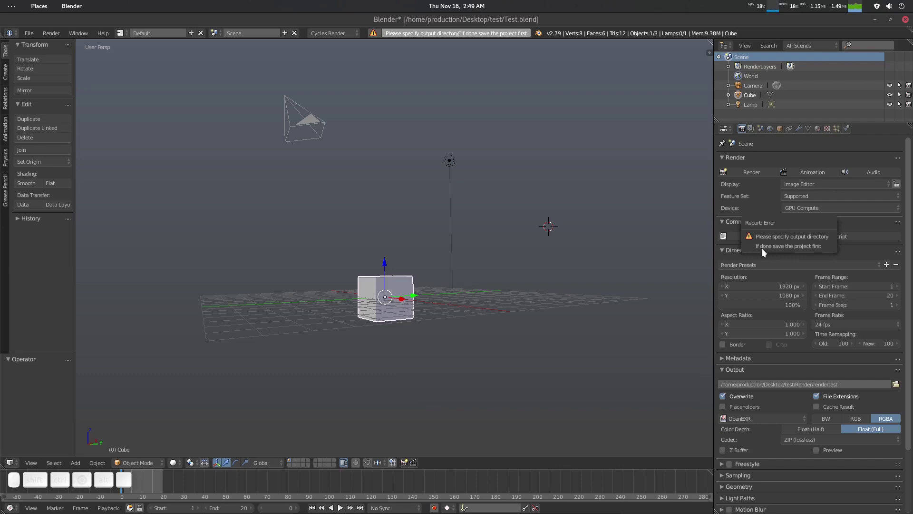
pyautogui.moveTo(429, 219); pyautogui.dragTo(426, 91, button='middle')
pyautogui.moveTo(452, 224); pyautogui.dragTo(449, 228, button='middle')
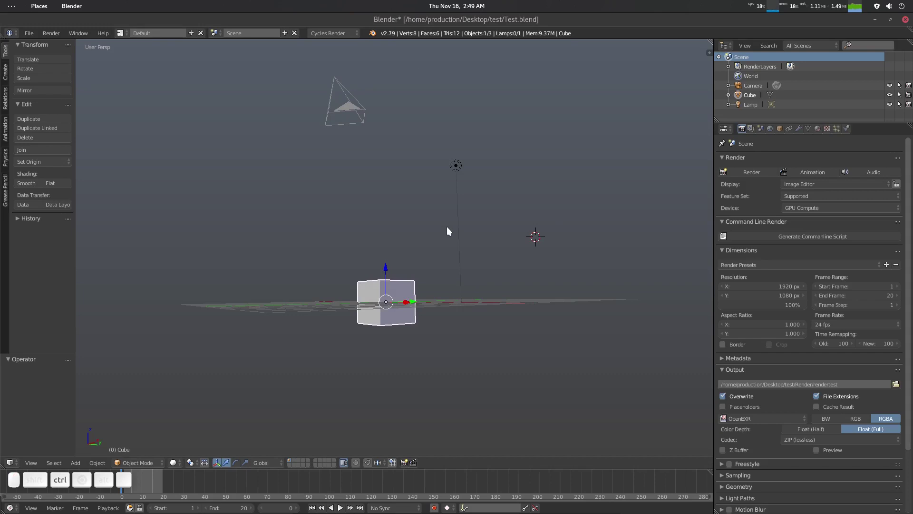
pyautogui.hotkey('ctrl', 's')
pyautogui.click(446, 229)
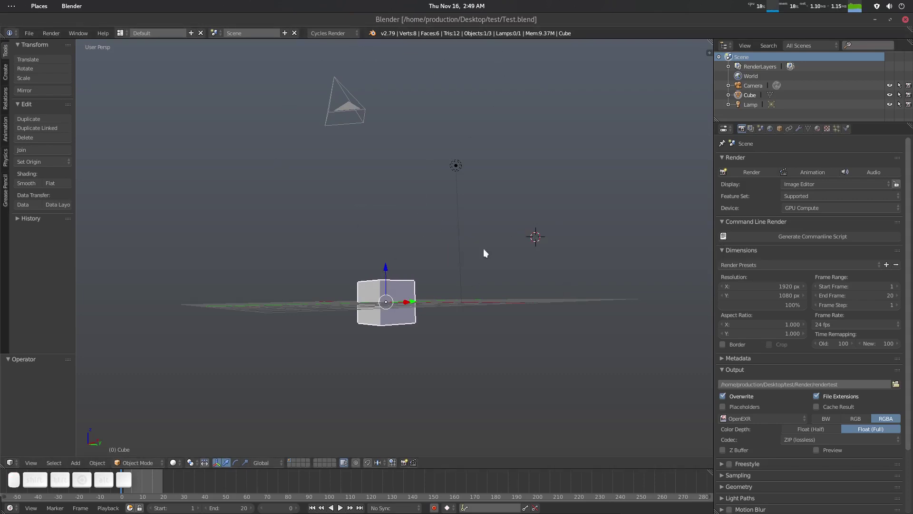
pyautogui.hotkey('ctrl', 's')
pyautogui.click(429, 239)
# Un-maximize Blender and open the Desktop/test/Render folder in Files
pyautogui.click(809, 235)
pyautogui.doubleClick(320, 16)
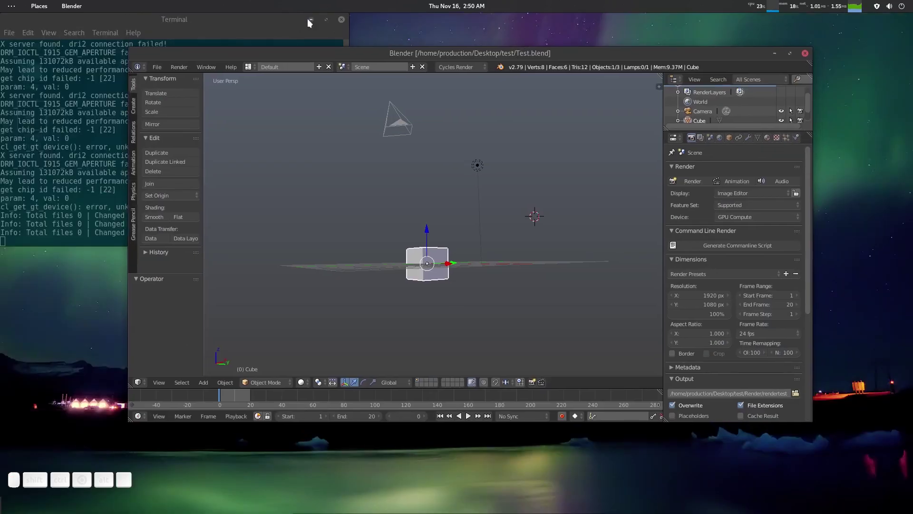
pyautogui.click(310, 21)
pyautogui.doubleClick(30, 72)
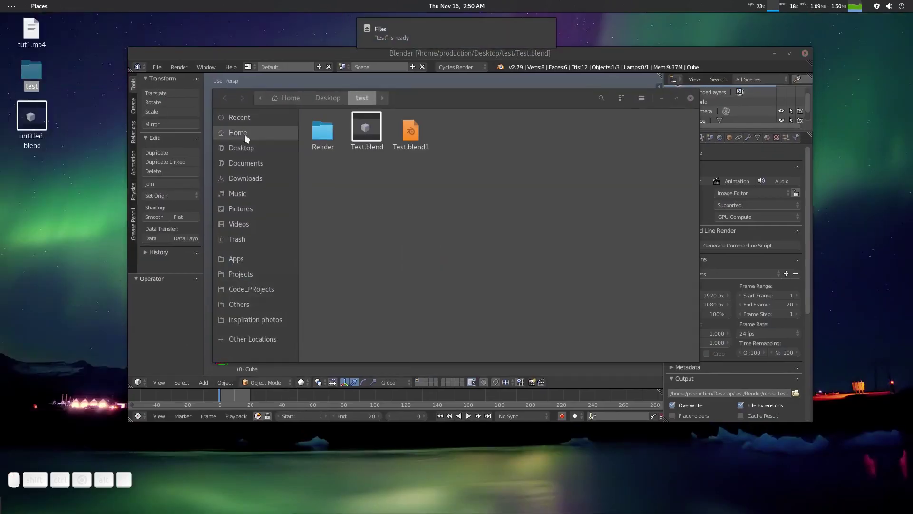
pyautogui.doubleClick(323, 133)
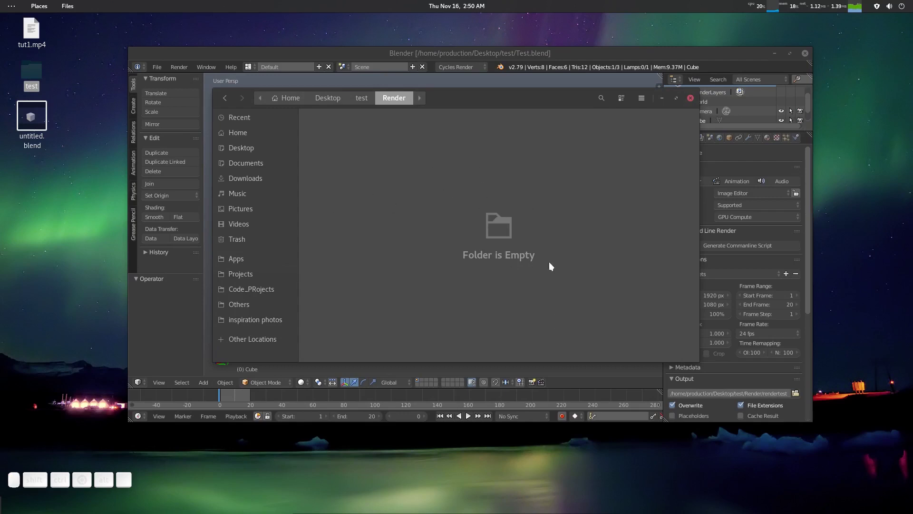
# Generate the command-line script into Render and confirm rendertest.sh appears there
pyautogui.moveTo(495, 99); pyautogui.dragTo(302, 228)
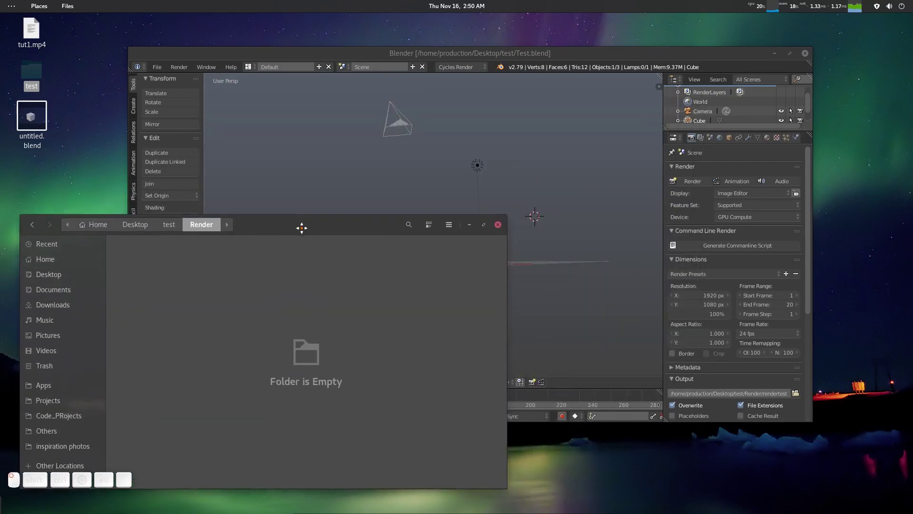
pyautogui.click(761, 246)
pyautogui.click(335, 450)
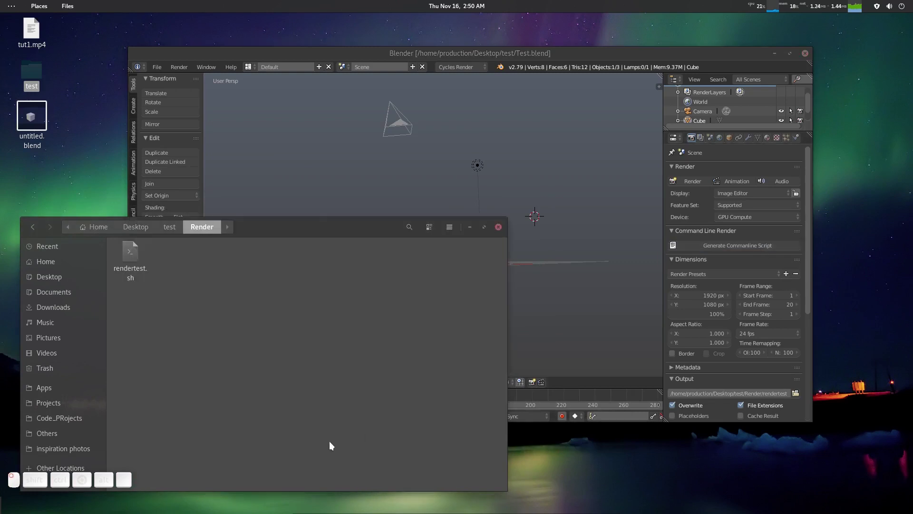
pyautogui.moveTo(314, 222); pyautogui.dragTo(455, 173)
pyautogui.click(271, 215)
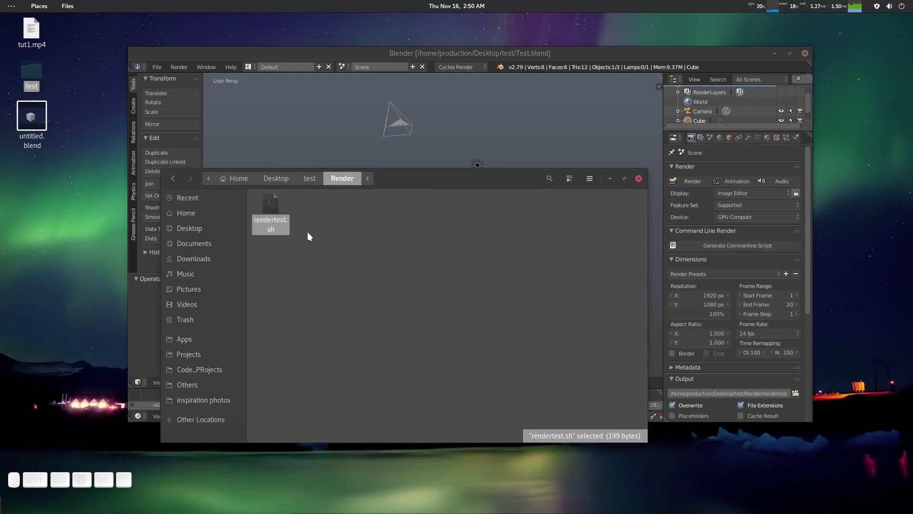
pyautogui.click(318, 246)
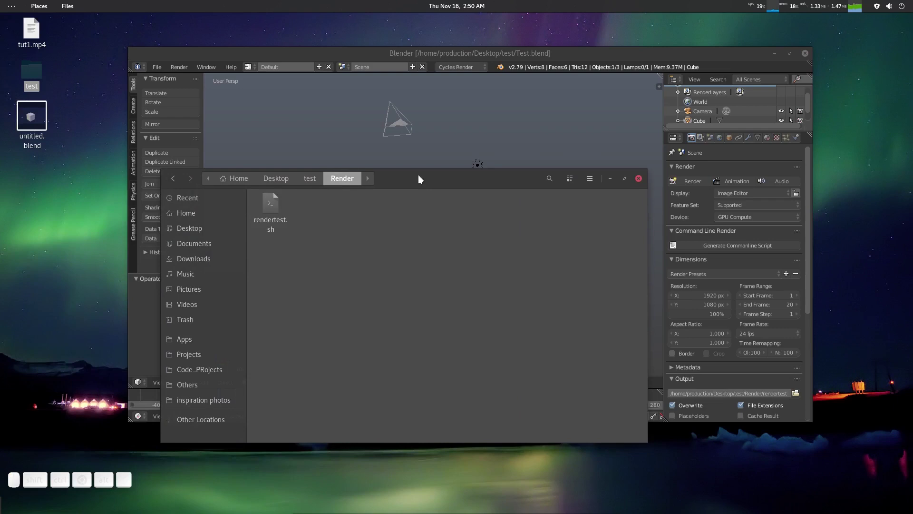
pyautogui.moveTo(418, 175); pyautogui.dragTo(418, 173)
pyautogui.click(496, 60)
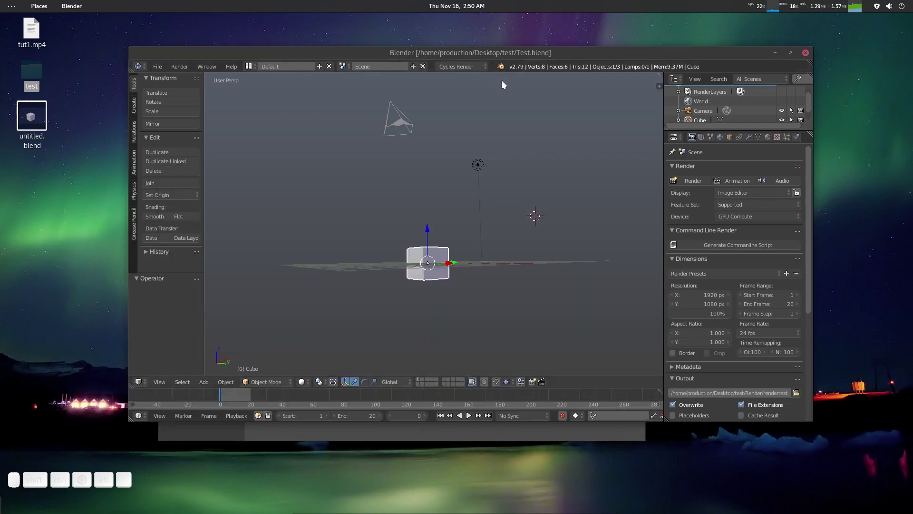
# Close Blender and launch Terminal from the Activities search for 'ter'
pyautogui.click(806, 53)
pyautogui.moveTo(468, 170); pyautogui.dragTo(618, 125)
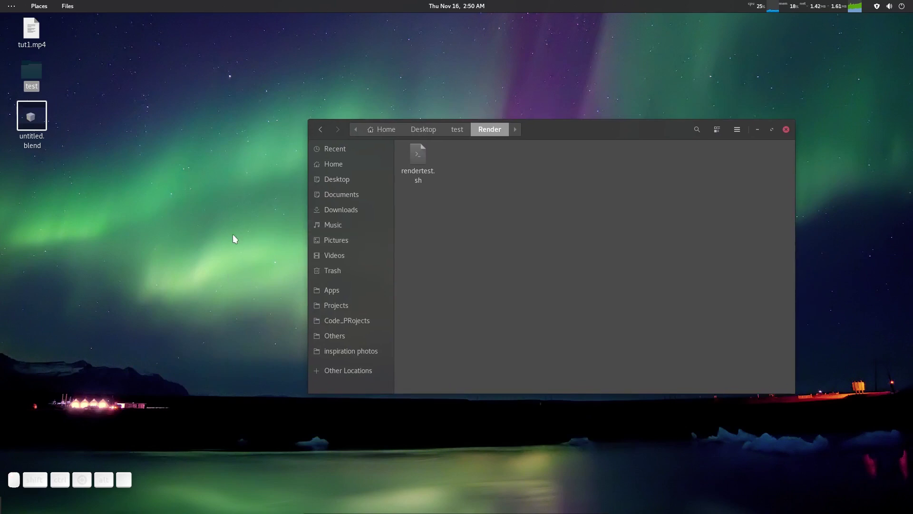
pyautogui.hotkey('ctrl', 'alt', 't')
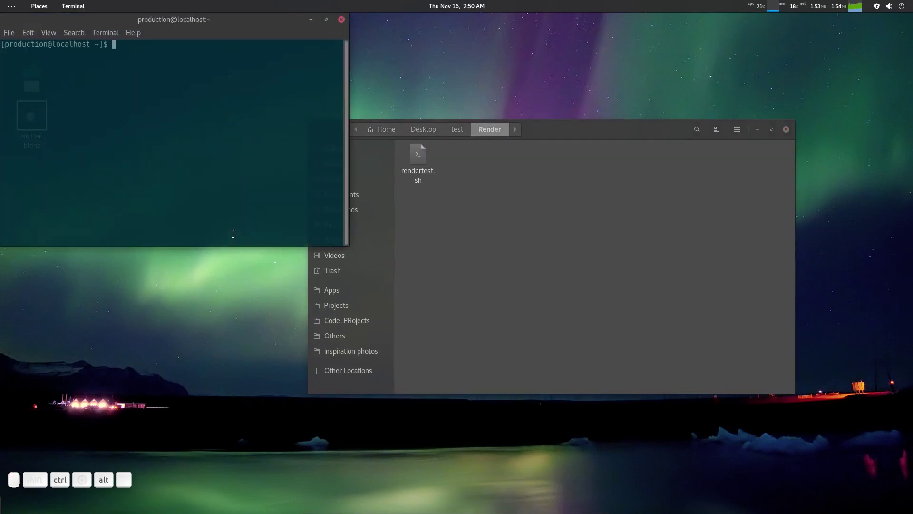
pyautogui.moveTo(216, 19); pyautogui.dragTo(237, 144)
pyautogui.click(365, 144)
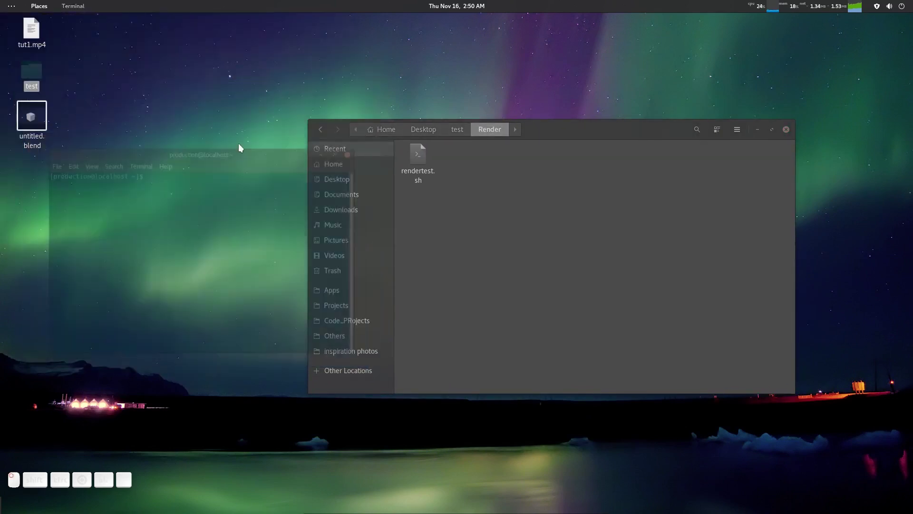
pyautogui.press('super')
pyautogui.write('ter4')
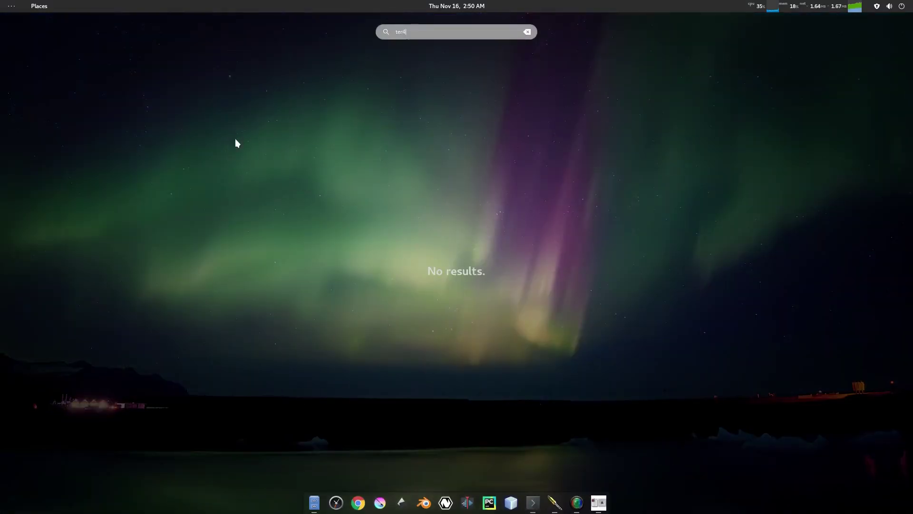
pyautogui.press('BackSpace')
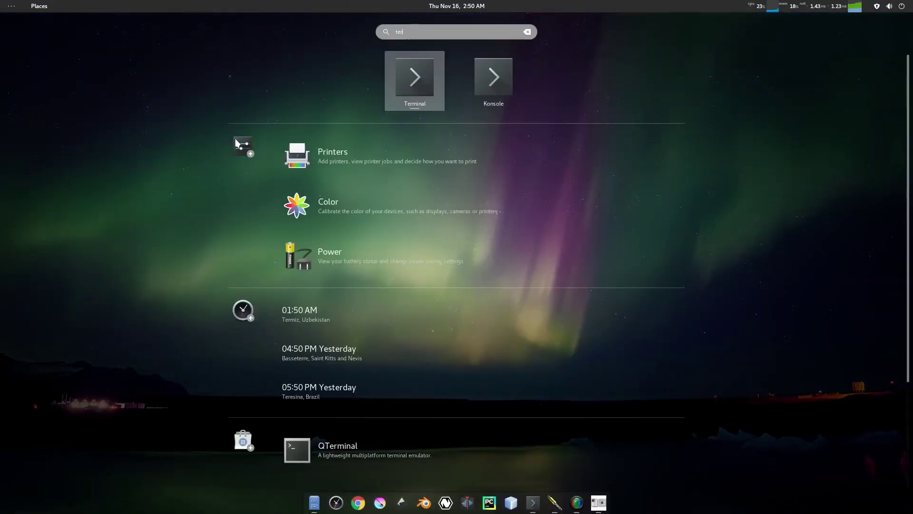
pyautogui.press('Return')
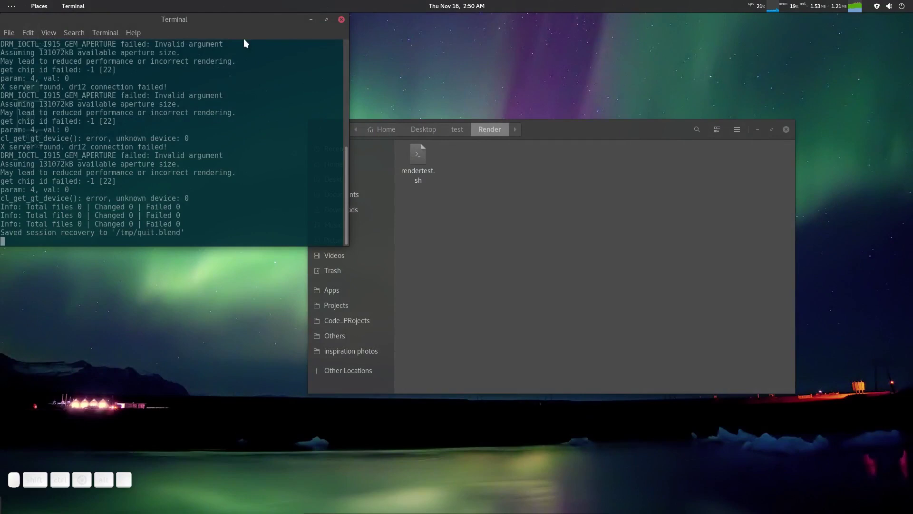
# Arrange a new Terminal window beside the Files window showing rendertest.sh
pyautogui.click(323, 36)
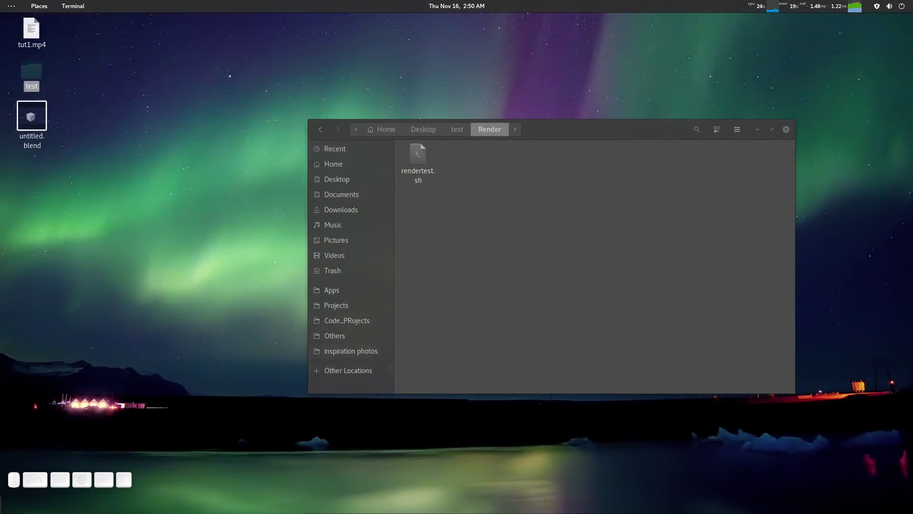
pyautogui.press('ctrl')
pyautogui.hotkey('ctrl', 'alt', 't')
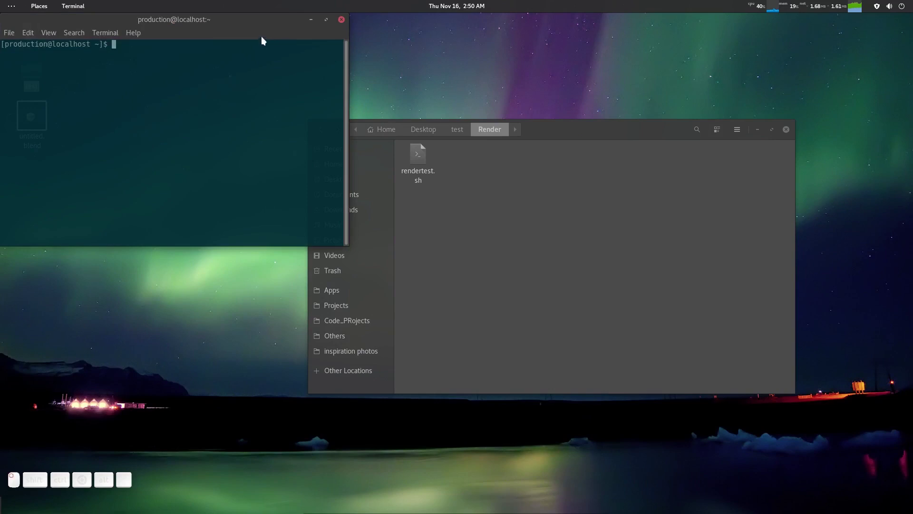
pyautogui.moveTo(261, 36); pyautogui.dragTo(271, 59)
pyautogui.moveTo(550, 131); pyautogui.dragTo(668, 120)
pyautogui.moveTo(269, 69); pyautogui.dragTo(336, 104)
pyautogui.click(599, 220)
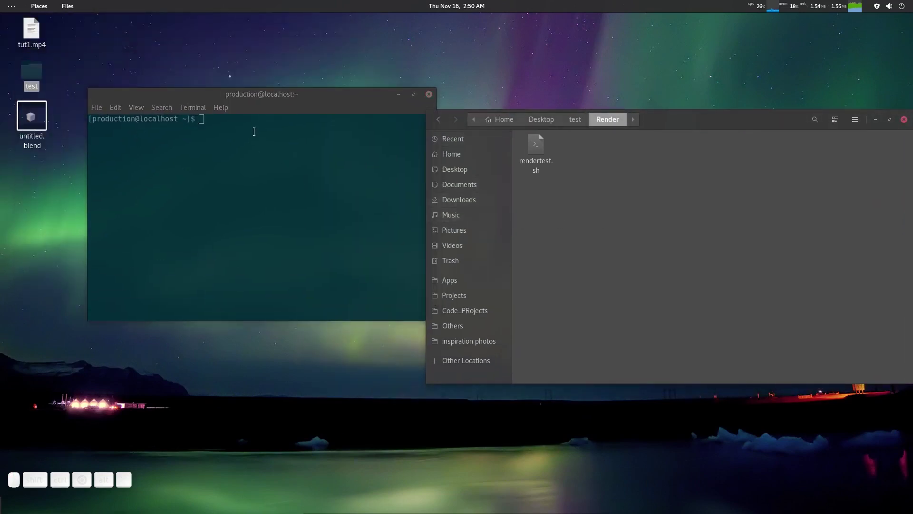
pyautogui.moveTo(266, 98); pyautogui.dragTo(262, 114)
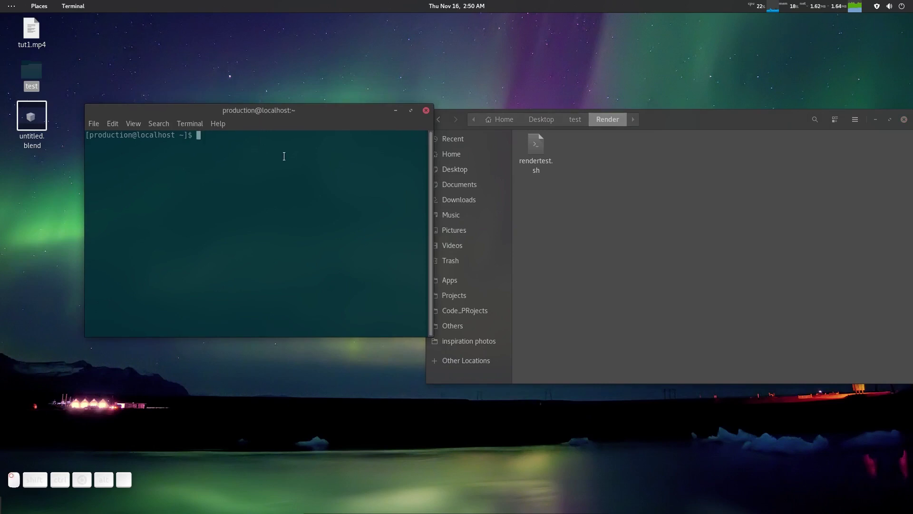
pyautogui.moveTo(681, 125); pyautogui.dragTo(619, 110)
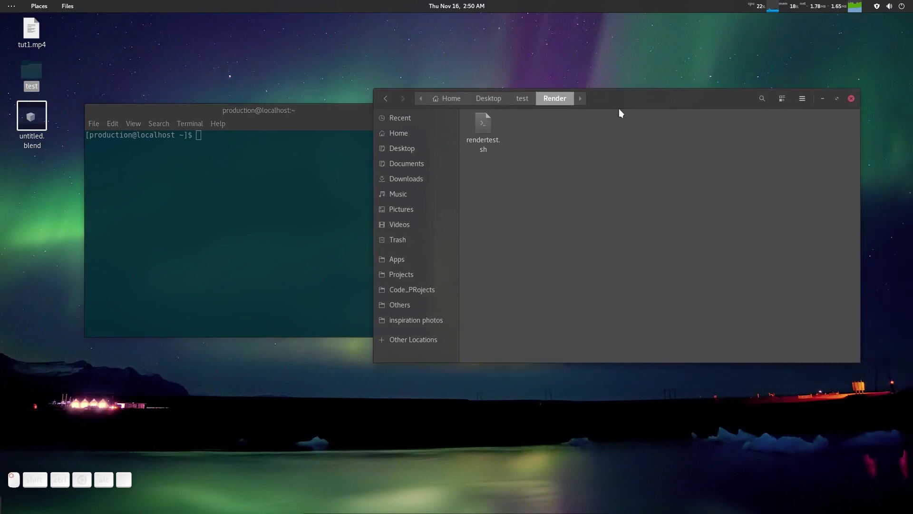
# Check rendertest.sh's Permissions tab, confirming it is not executable, then raise the terminal
pyautogui.rightClick(483, 134)
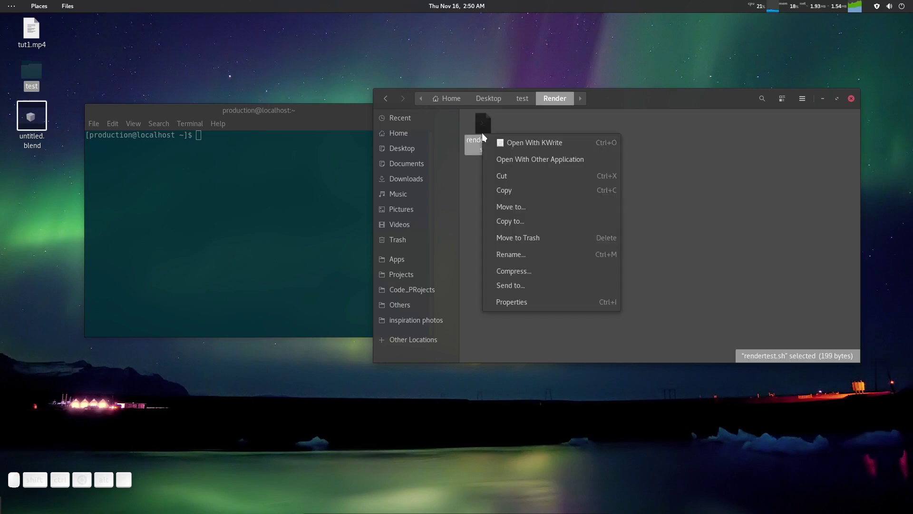
pyautogui.click(524, 303)
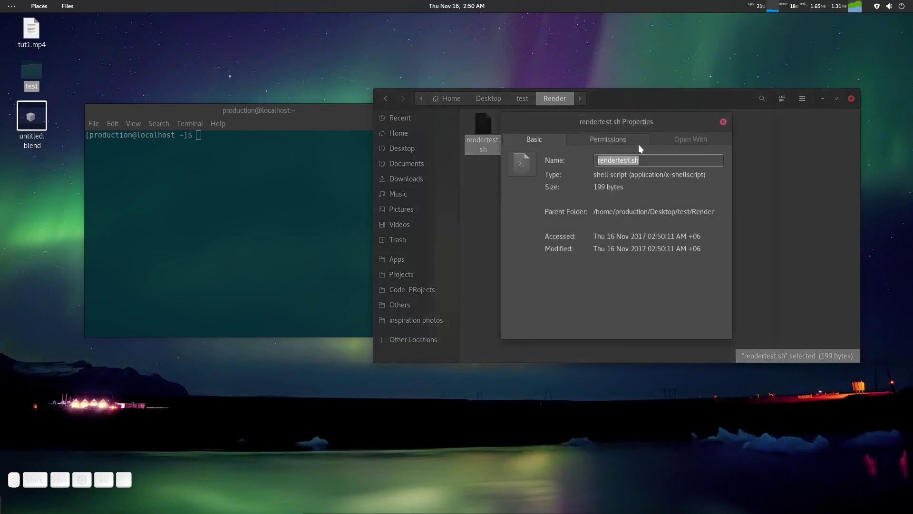
pyautogui.click(624, 140)
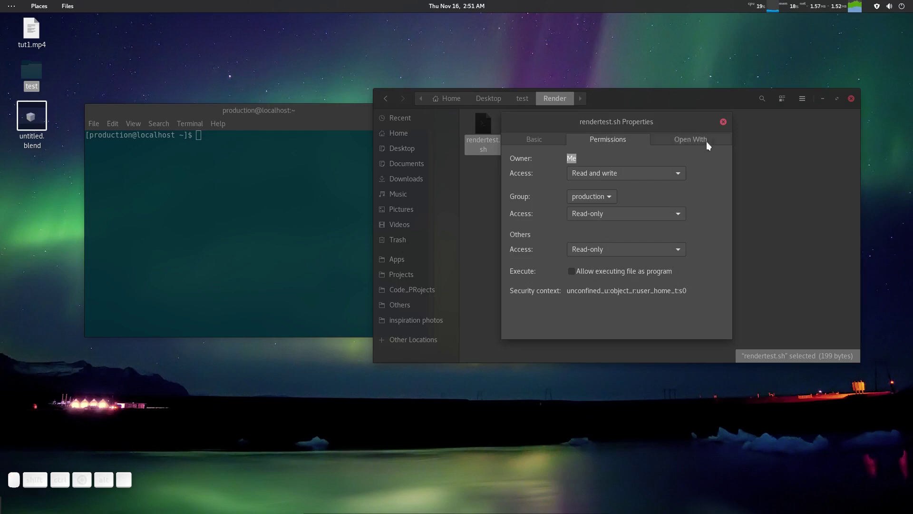
pyautogui.click(723, 122)
pyautogui.click(645, 199)
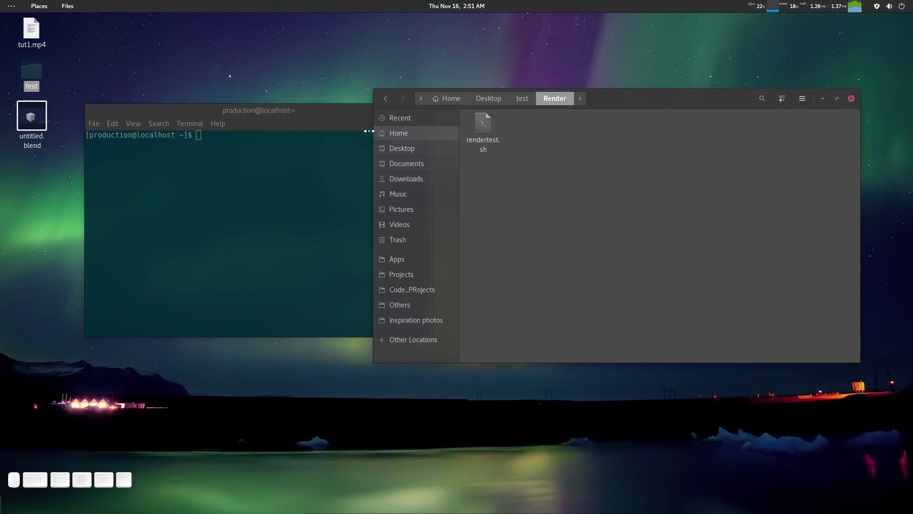
pyautogui.moveTo(307, 113); pyautogui.dragTo(323, 126)
# Run chmod +x on rendertest.sh, dropping the file into the terminal for its path
pyautogui.click(617, 218)
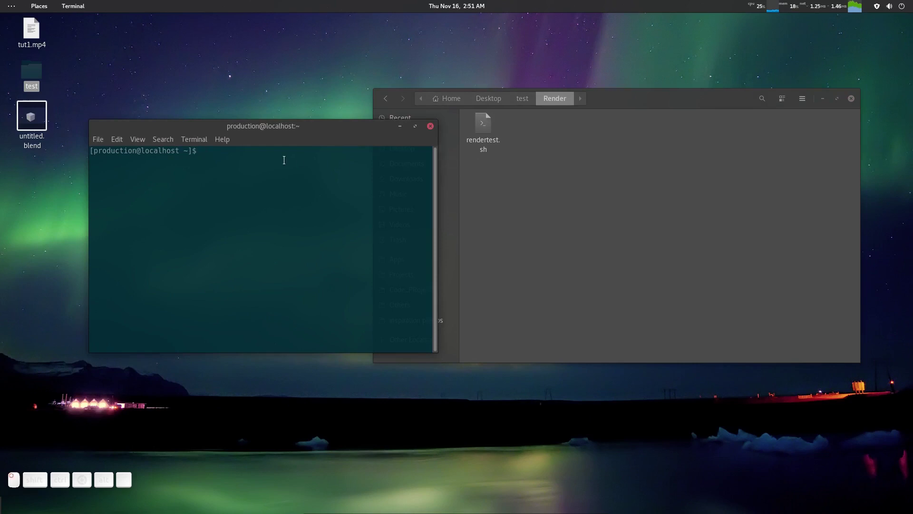
pyautogui.write('chmod +x')
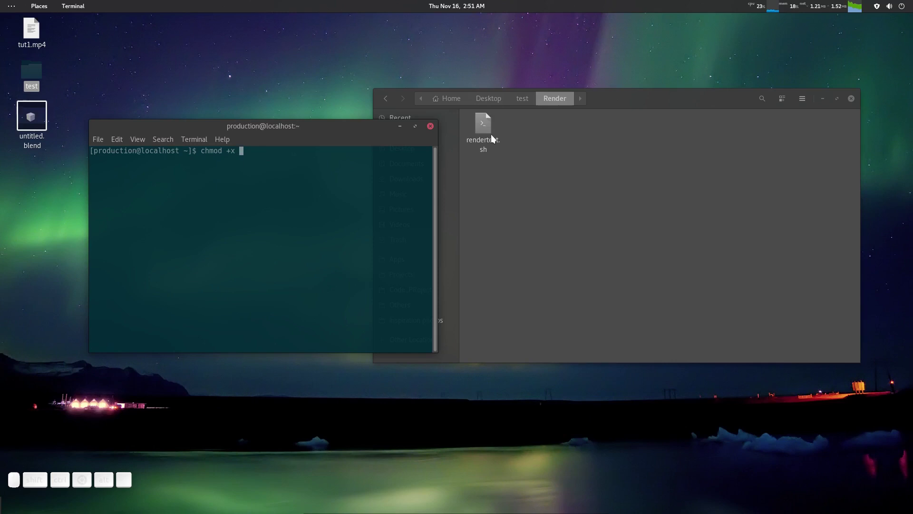
pyautogui.moveTo(484, 126); pyautogui.dragTo(283, 198)
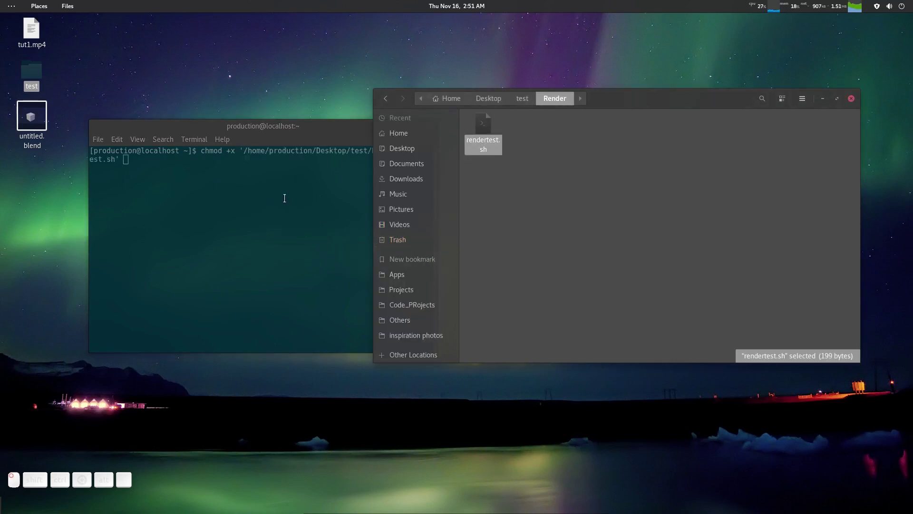
pyautogui.moveTo(264, 130); pyautogui.dragTo(259, 139)
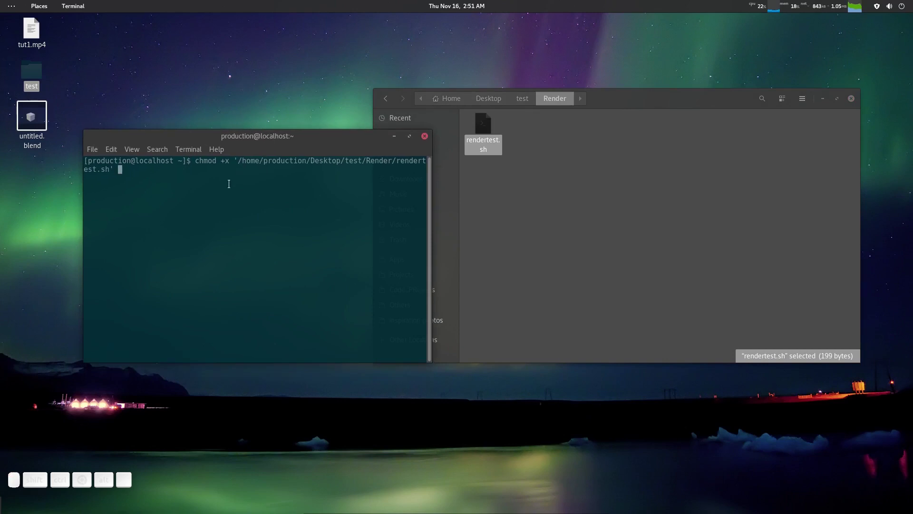
pyautogui.press('Return')
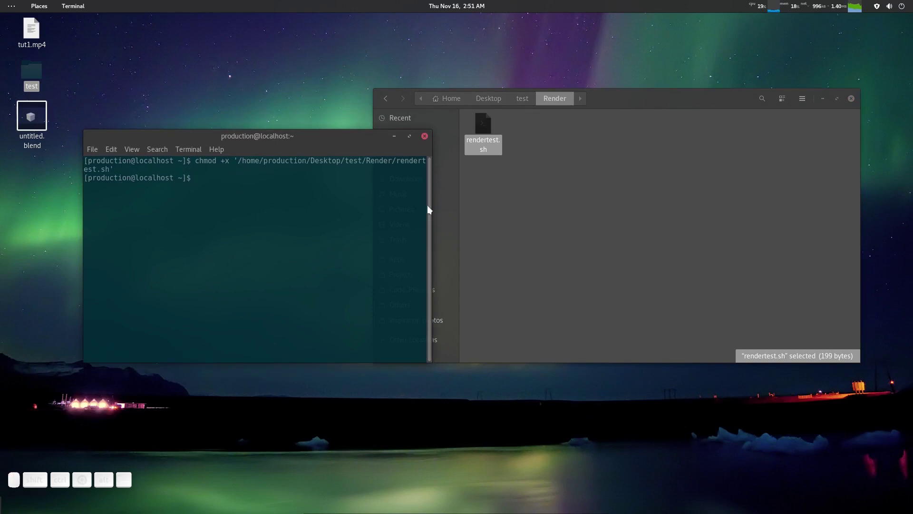
# Confirm in rendertest.sh's Permissions that it may now execute as a program
pyautogui.rightClick(482, 132)
pyautogui.click(535, 302)
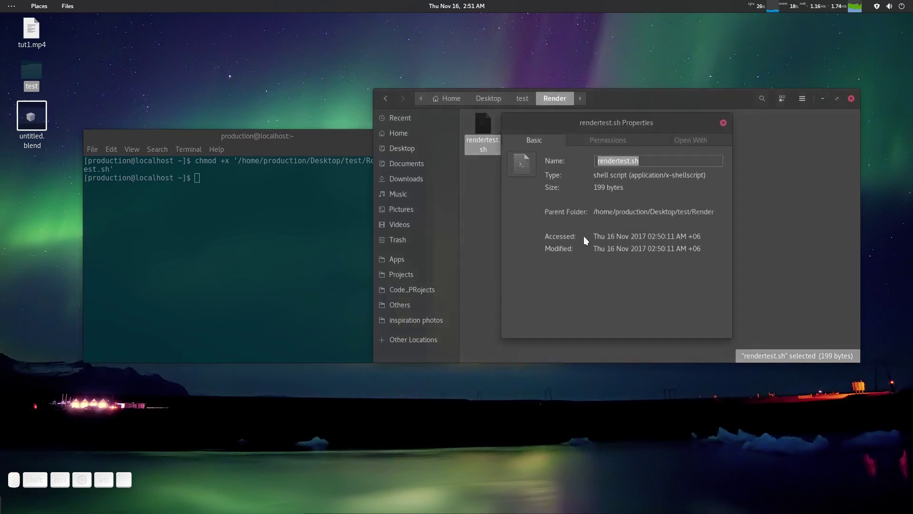
pyautogui.click(618, 140)
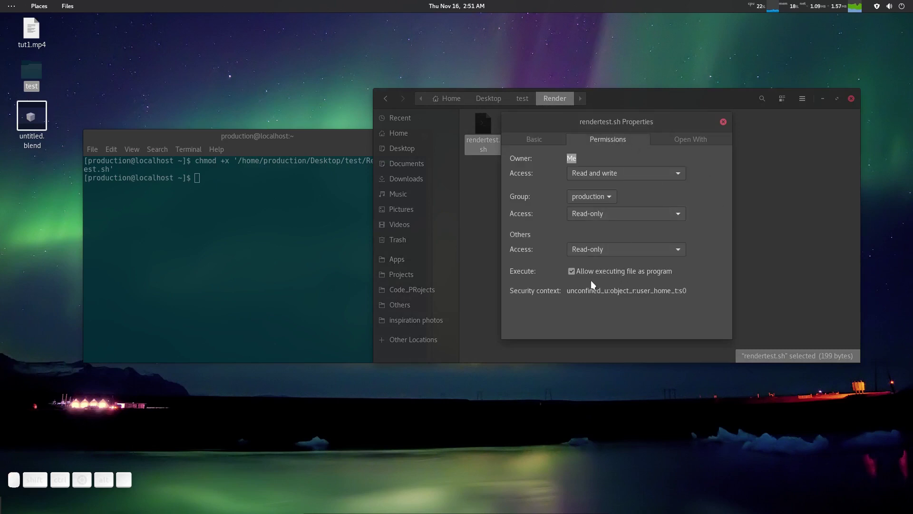
pyautogui.click(723, 122)
pyautogui.click(661, 239)
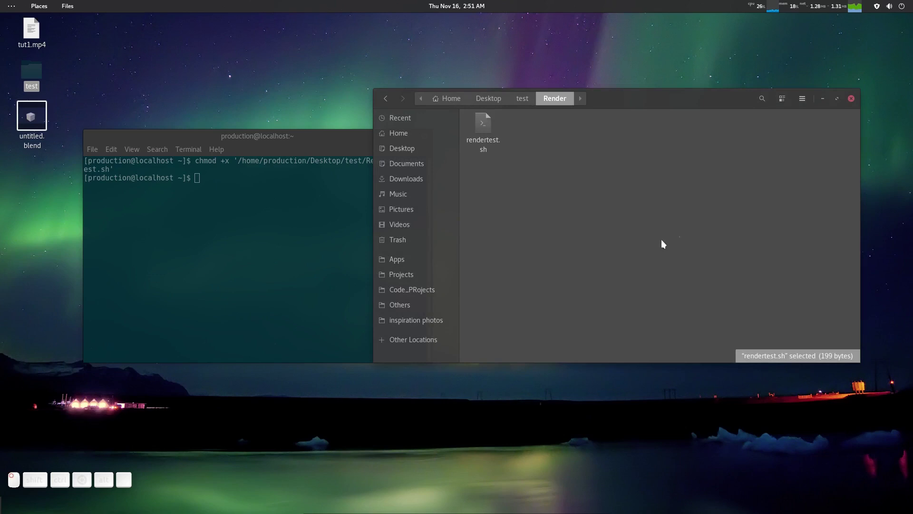
pyautogui.click(297, 206)
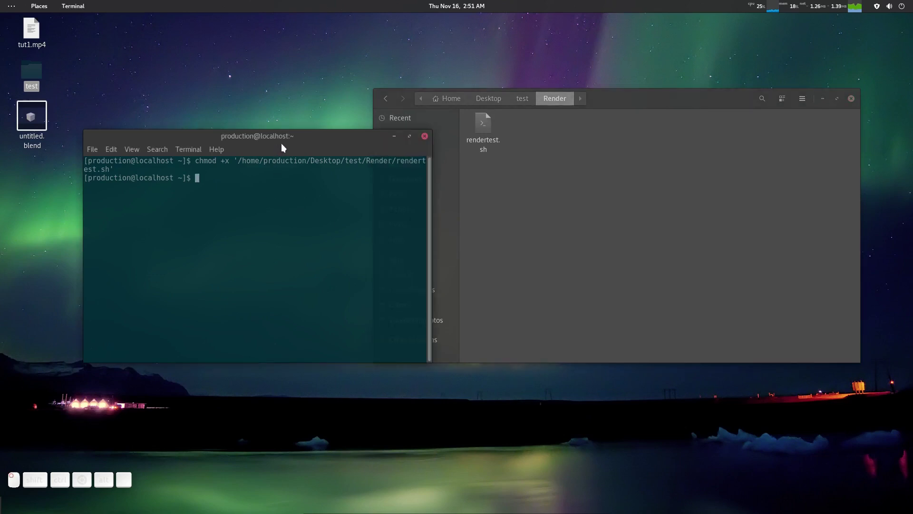
# Copy rendertest.sh from Render and paste it onto the desktop below untitled.blend
pyautogui.click(424, 137)
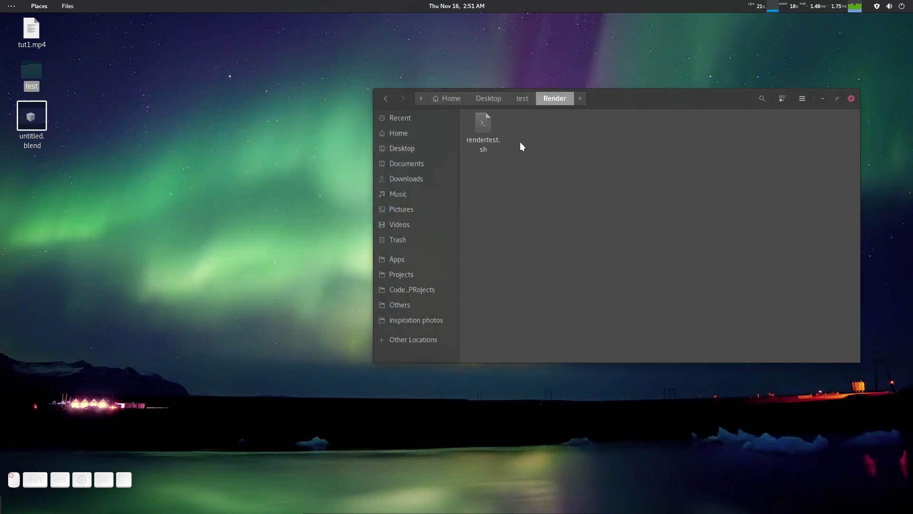
pyautogui.rightClick(486, 142)
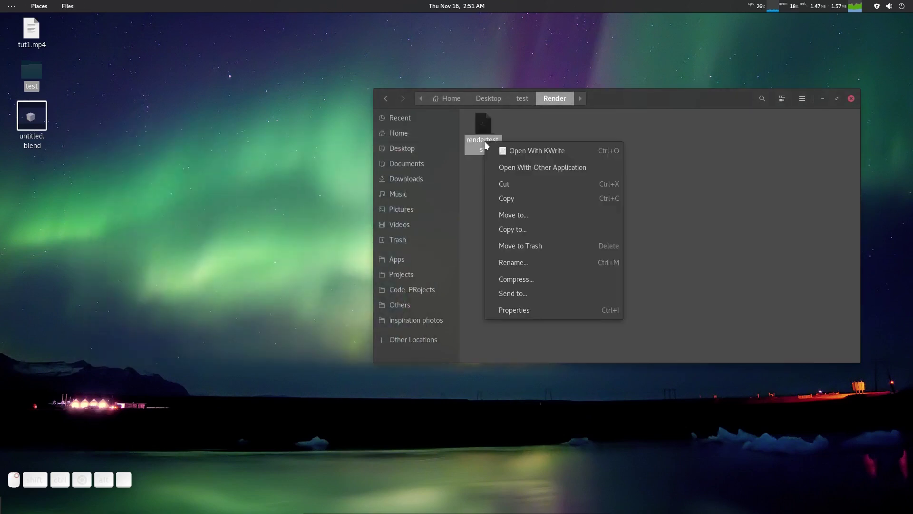
pyautogui.click(529, 198)
pyautogui.click(72, 228)
pyautogui.hotkey('ctrl', 'v')
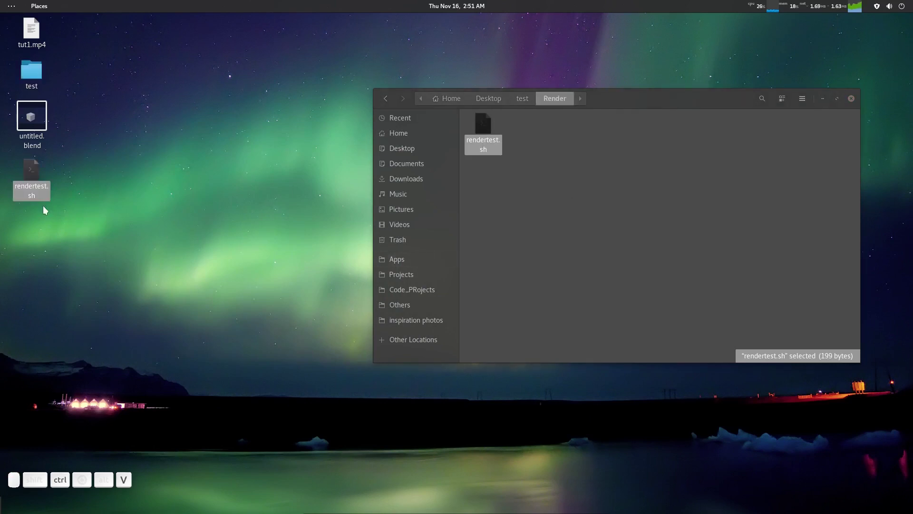
pyautogui.moveTo(43, 205); pyautogui.dragTo(125, 164)
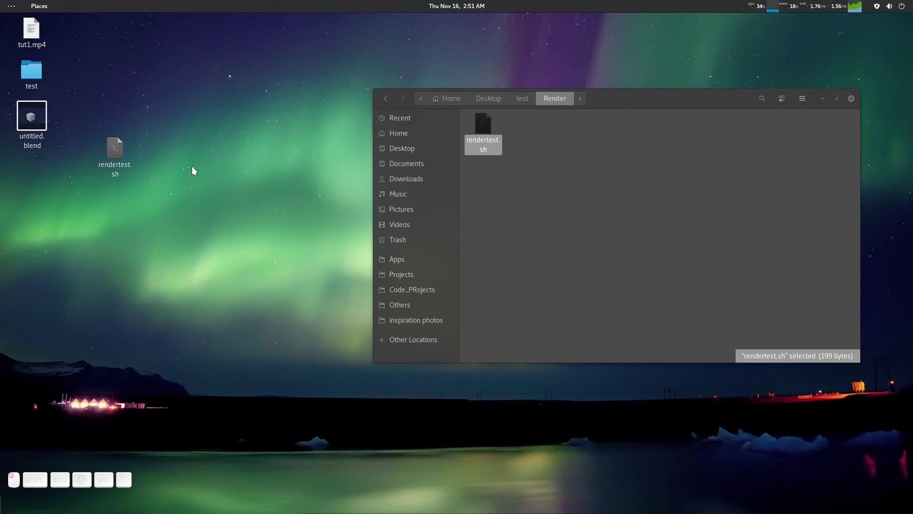
pyautogui.click(571, 188)
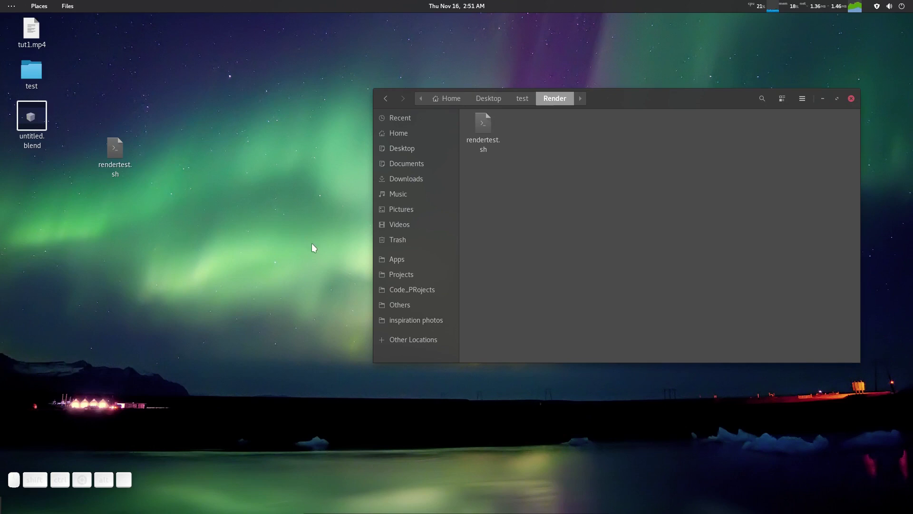
pyautogui.moveTo(116, 147); pyautogui.dragTo(132, 164)
pyautogui.click(155, 163)
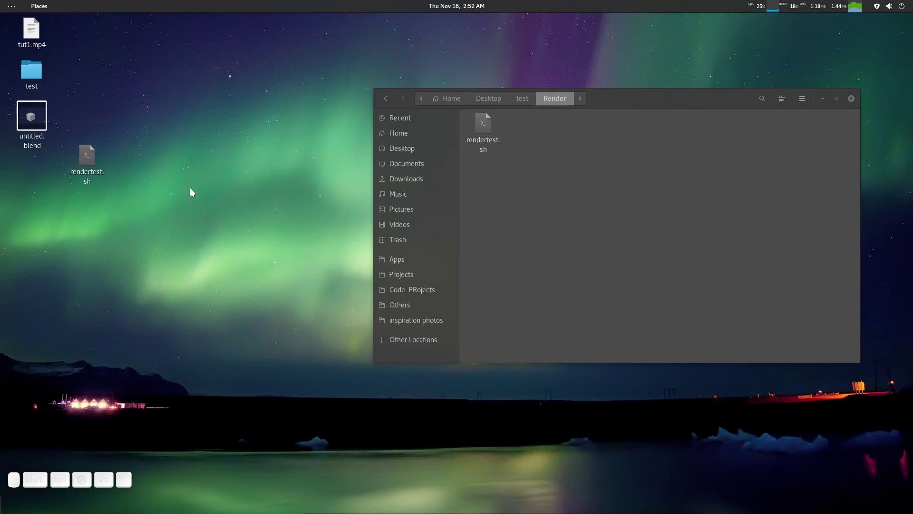
# In a new terminal, change into Desktop/ and list its contents
pyautogui.hotkey('ctrl', 'alt', 't')
pyautogui.moveTo(215, 26); pyautogui.dragTo(417, 84)
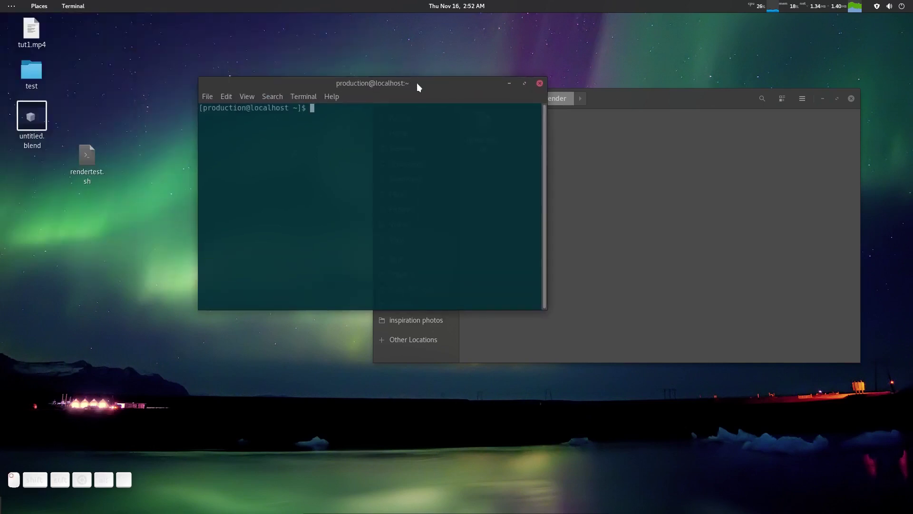
pyautogui.write('cd Des')
pyautogui.press('Tab')
pyautogui.press('Return')
pyautogui.write('ls')
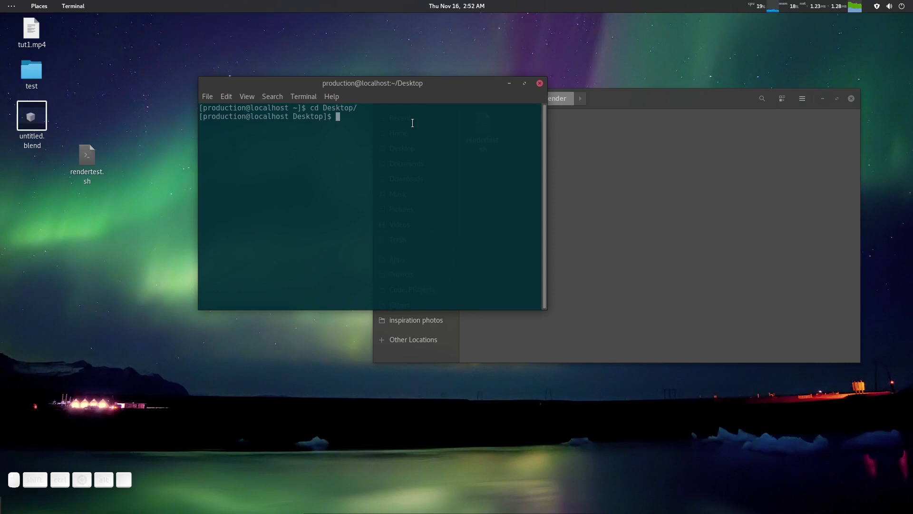
pyautogui.press('Return')
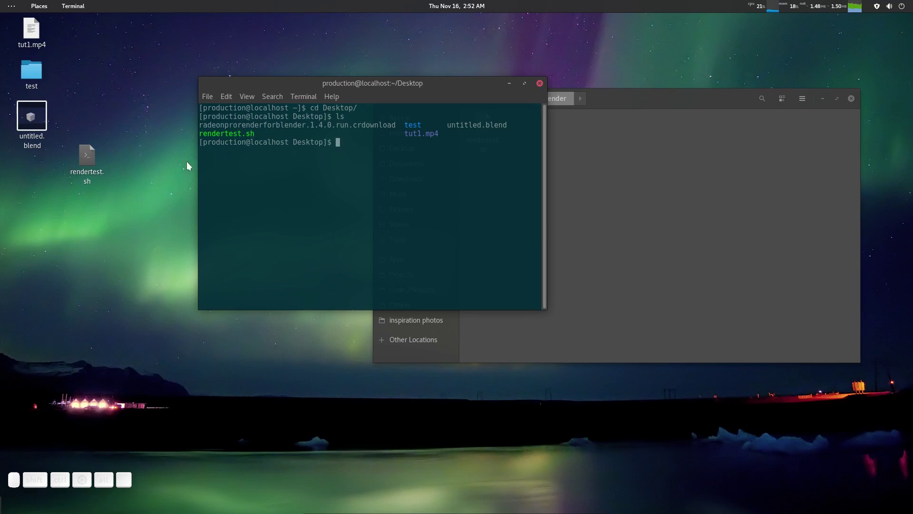
# Check the desktop rendertest.sh permissions and list the Desktop folder again
pyautogui.rightClick(80, 166)
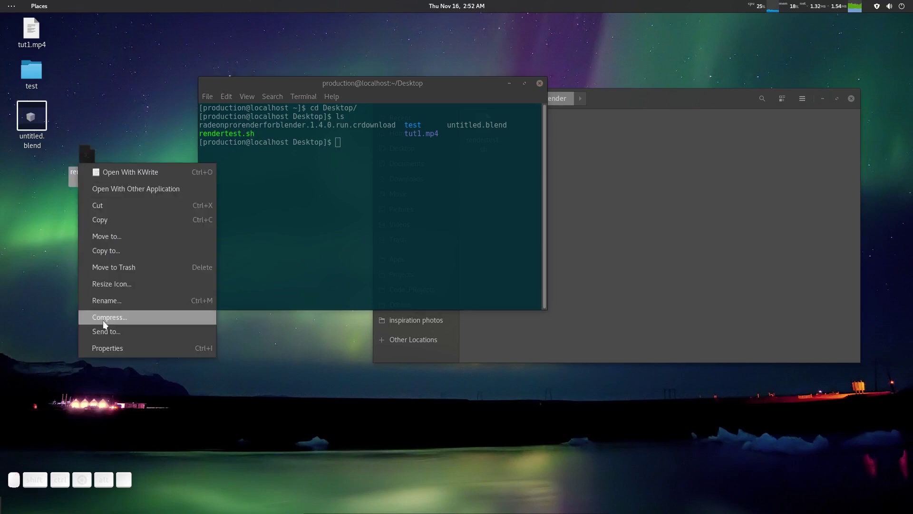
pyautogui.click(113, 344)
pyautogui.click(763, 170)
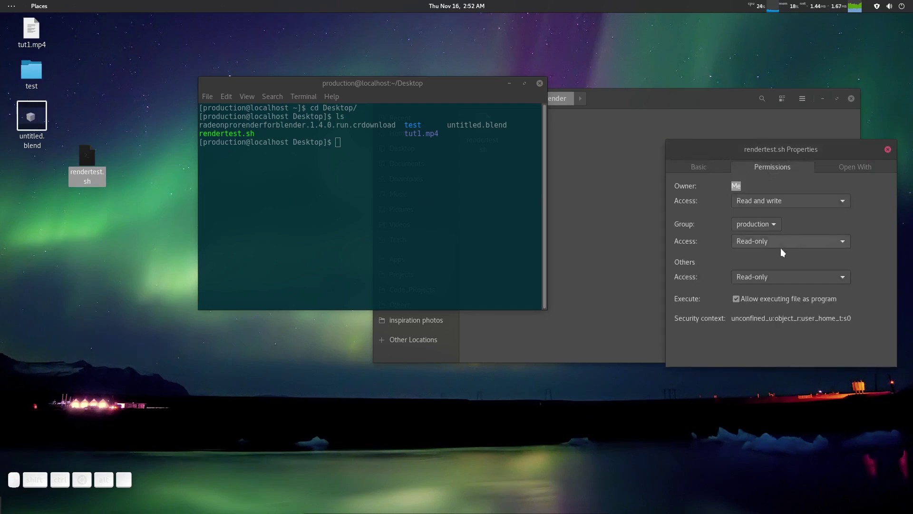
pyautogui.click(886, 150)
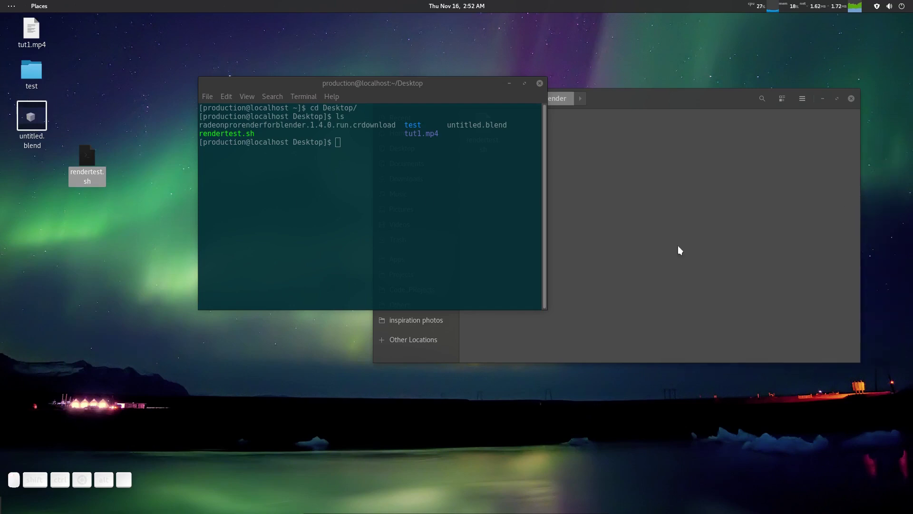
pyautogui.click(380, 185)
pyautogui.write('ls')
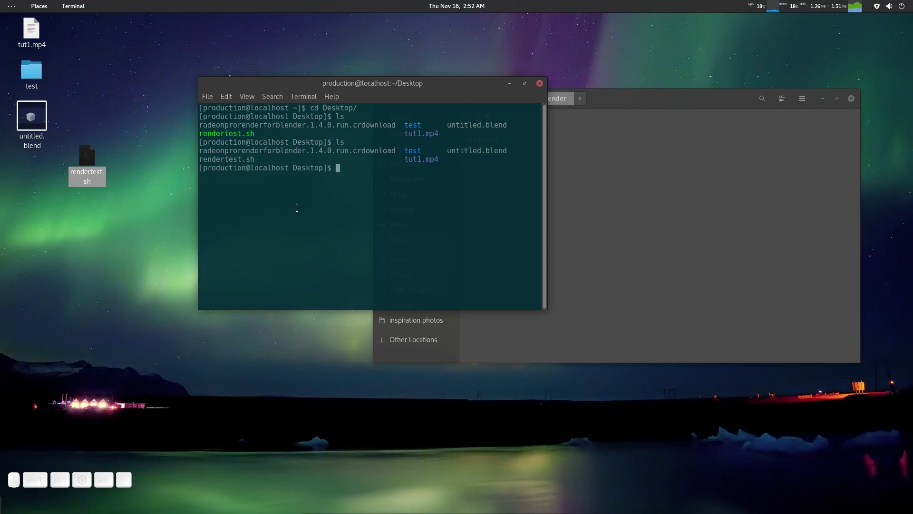
pyautogui.write('chmod +x')
pyautogui.press('BackSpace')
pyautogui.press('BackSpace')
pyautogui.press('BackSpace')
pyautogui.press('BackSpace')
pyautogui.press('BackSpace')
pyautogui.press('BackSpace')
pyautogui.press('BackSpace')
pyautogui.press('BackSpace')
# Open a fresh terminal, cd into Desktop/ and list its contents
pyautogui.click(539, 84)
pyautogui.hotkey('ctrl', 'alt', 't')
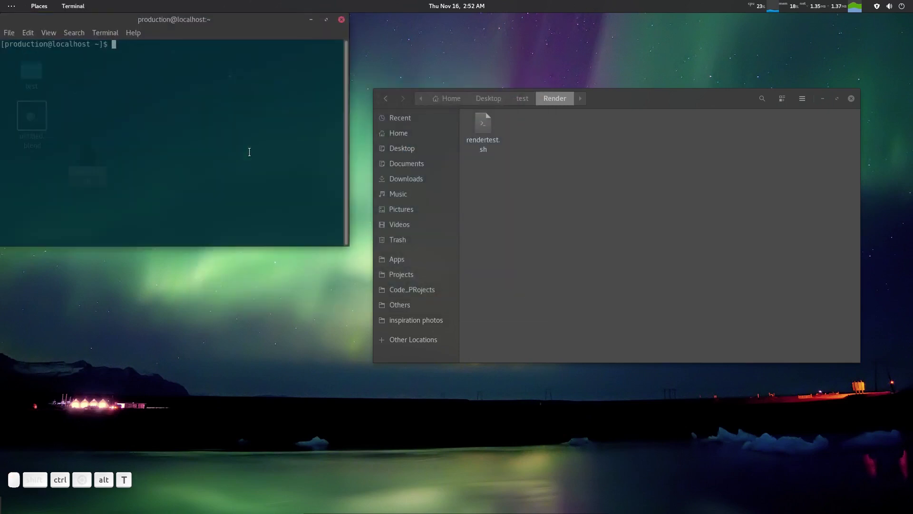
pyautogui.moveTo(186, 18); pyautogui.dragTo(353, 103)
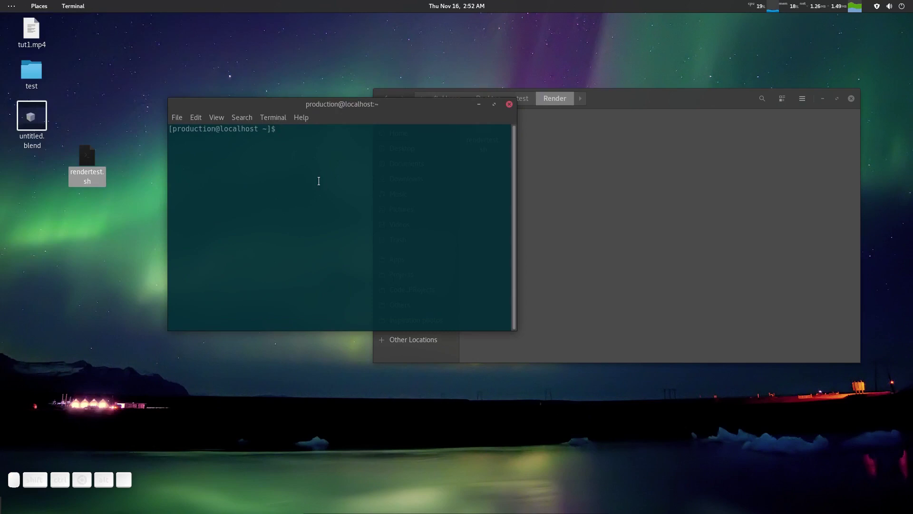
pyautogui.write('chmod')
pyautogui.press('BackSpace')
pyautogui.press('BackSpace')
pyautogui.press('BackSpace')
pyautogui.press('BackSpace')
pyautogui.press('BackSpace')
pyautogui.write('cd De')
pyautogui.press('Tab')
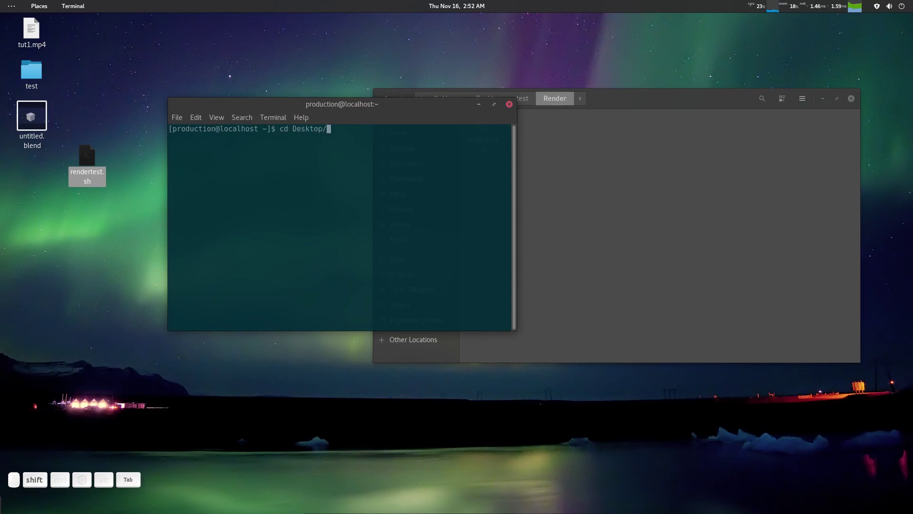
pyautogui.press('Return')
pyautogui.write('ls')
pyautogui.press('Return')
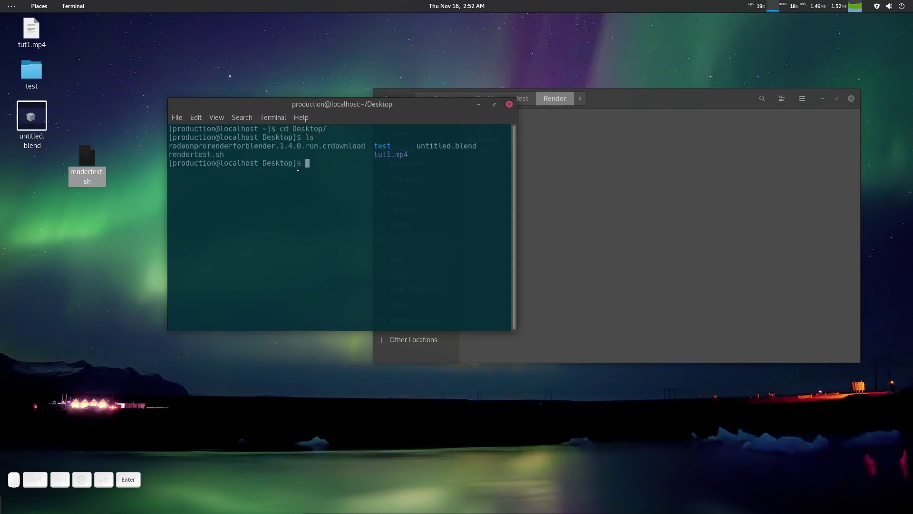
# Run chmod +x rendertest.sh and list Desktop again, showing the script in green
pyautogui.moveTo(217, 155); pyautogui.dragTo(196, 156)
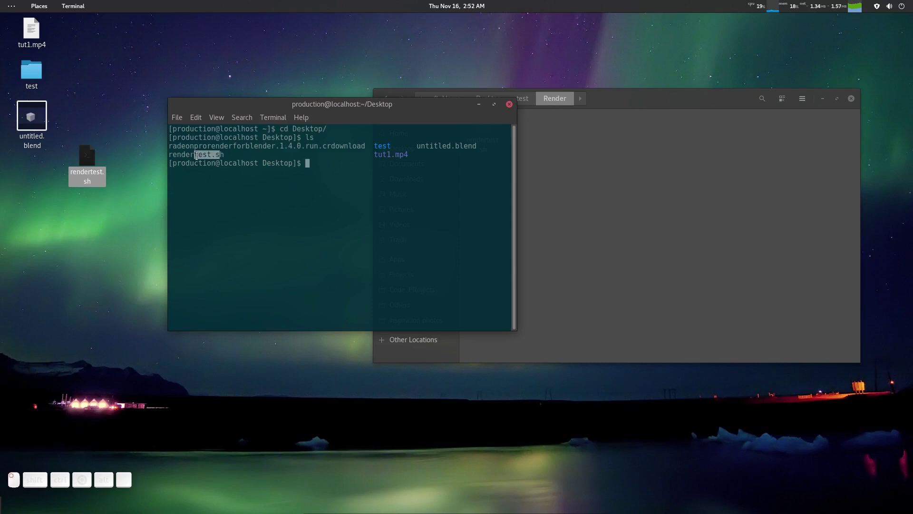
pyautogui.click(216, 158)
pyautogui.write('chmod +x')
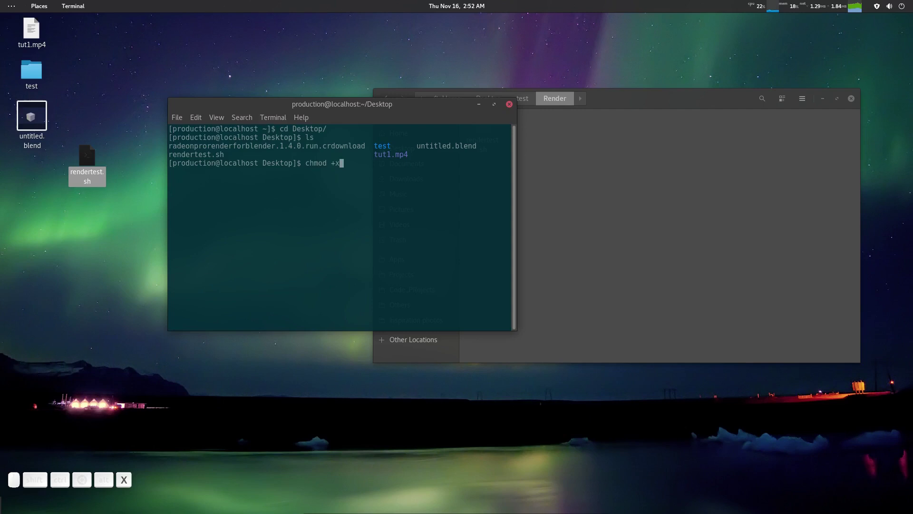
pyautogui.write(' rendertest.sh')
pyautogui.press('Return')
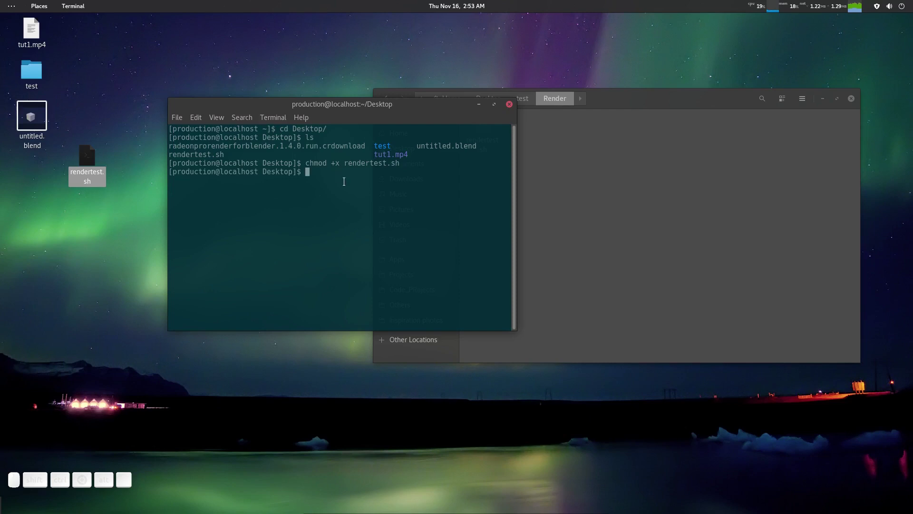
pyautogui.write('ls')
pyautogui.press('Return')
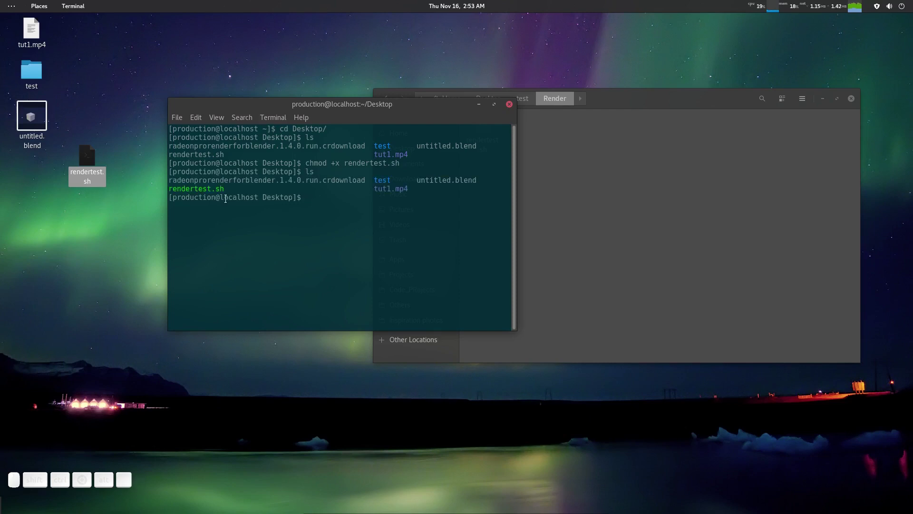
pyautogui.moveTo(222, 191); pyautogui.dragTo(331, 197)
pyautogui.click(331, 195)
pyautogui.moveTo(358, 117); pyautogui.dragTo(356, 126)
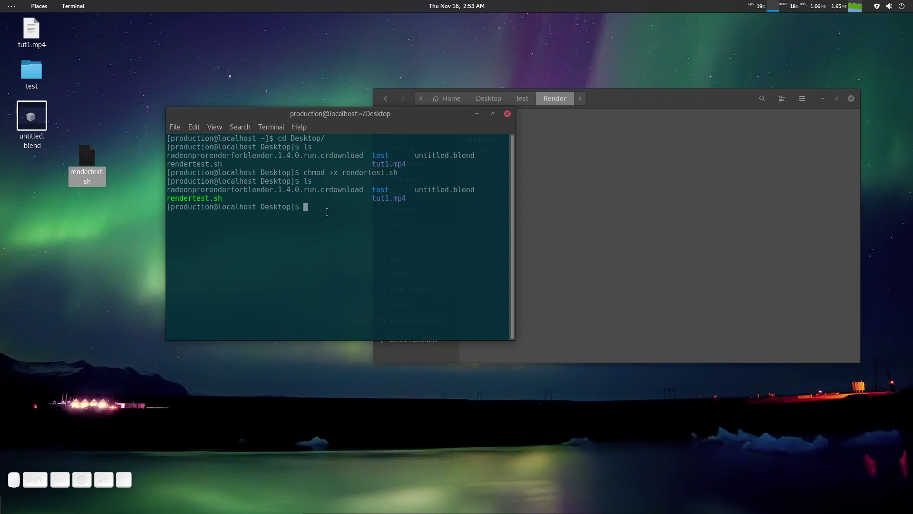
# Run ./rendertest.sh from the Desktop to start rendering
pyautogui.write('./rendertest.sh')
pyautogui.press('Tab')
pyautogui.press('Return')
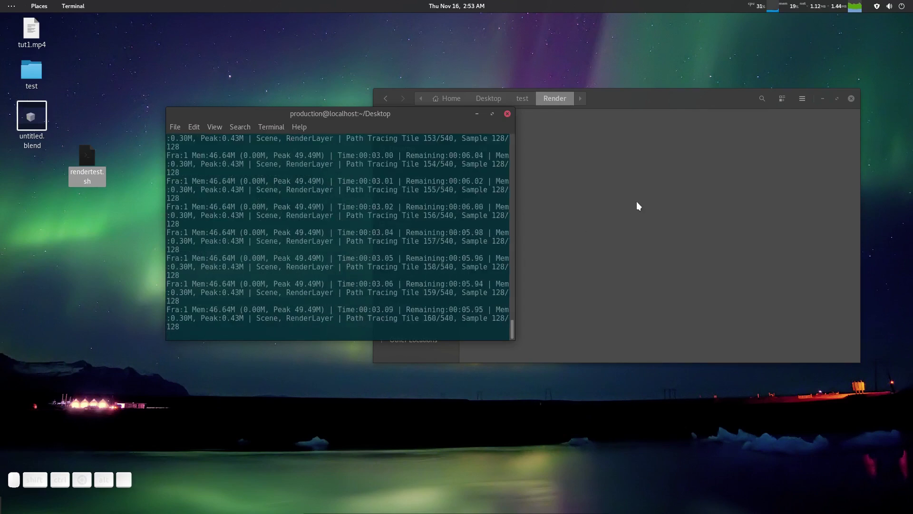
# Check the rendered frame files in Render, then close the rendering terminal
pyautogui.click(586, 217)
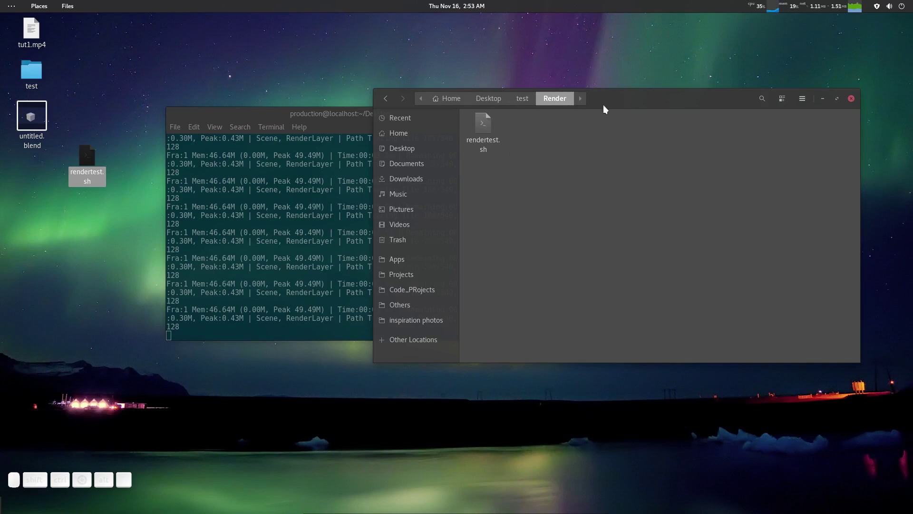
pyautogui.moveTo(351, 116); pyautogui.dragTo(303, 124)
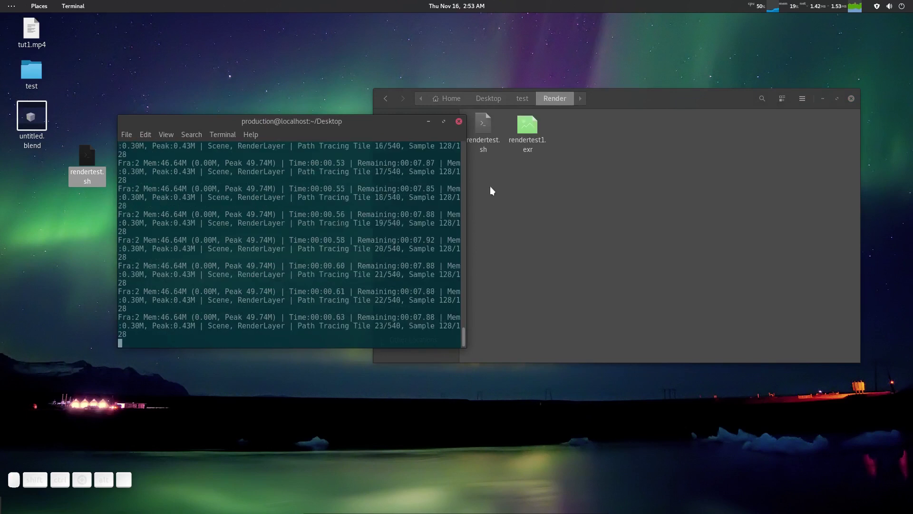
pyautogui.click(532, 139)
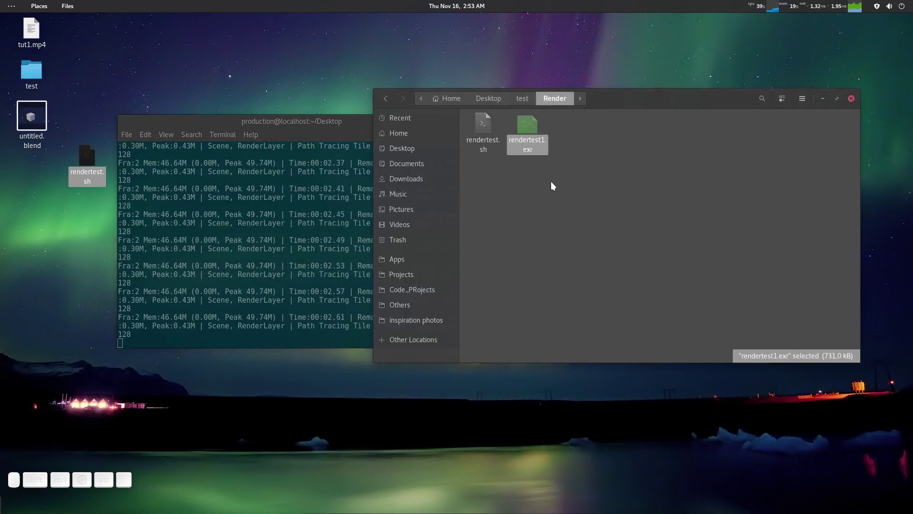
pyautogui.click(299, 124)
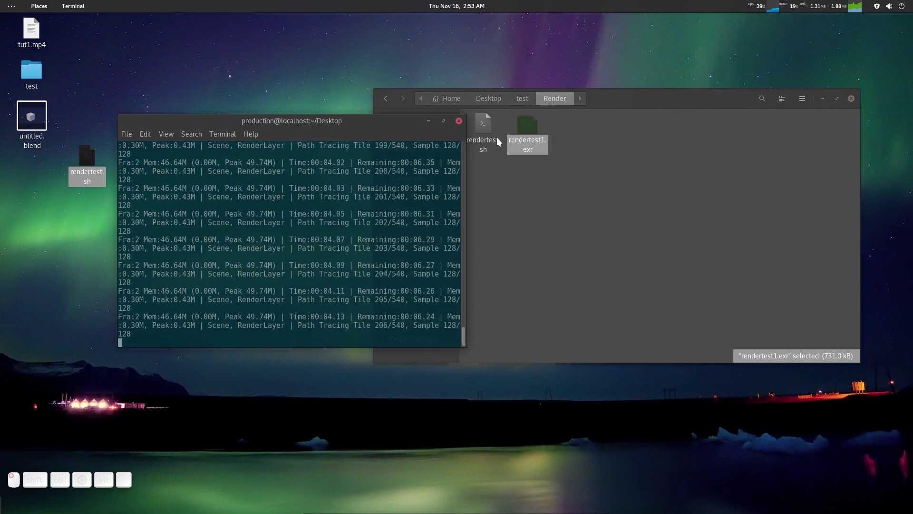
pyautogui.click(599, 142)
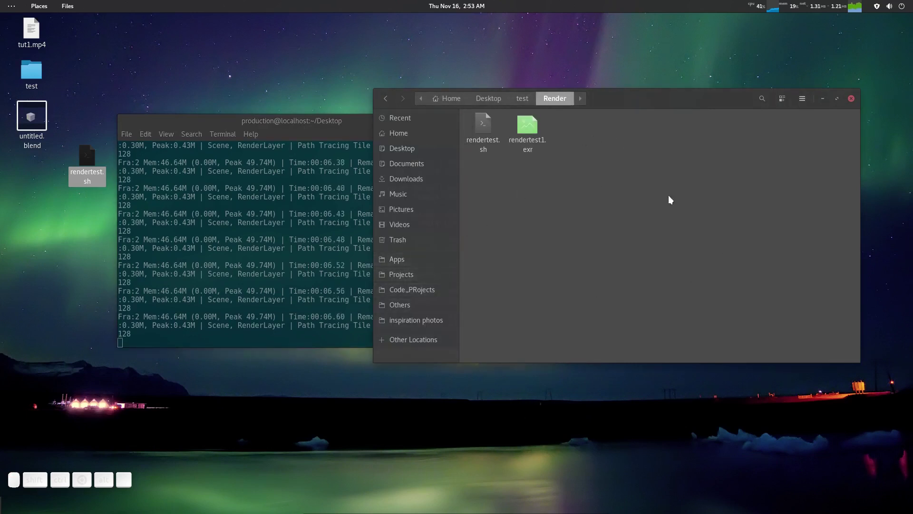
pyautogui.click(295, 122)
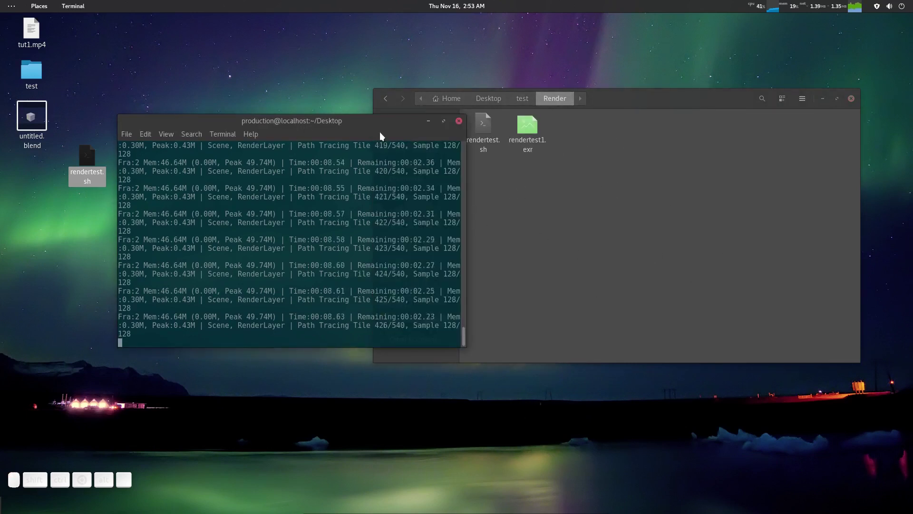
pyautogui.click(459, 121)
# Stop the render and permanently delete rendertest1.exr and rendertest2.exr
pyautogui.click(357, 260)
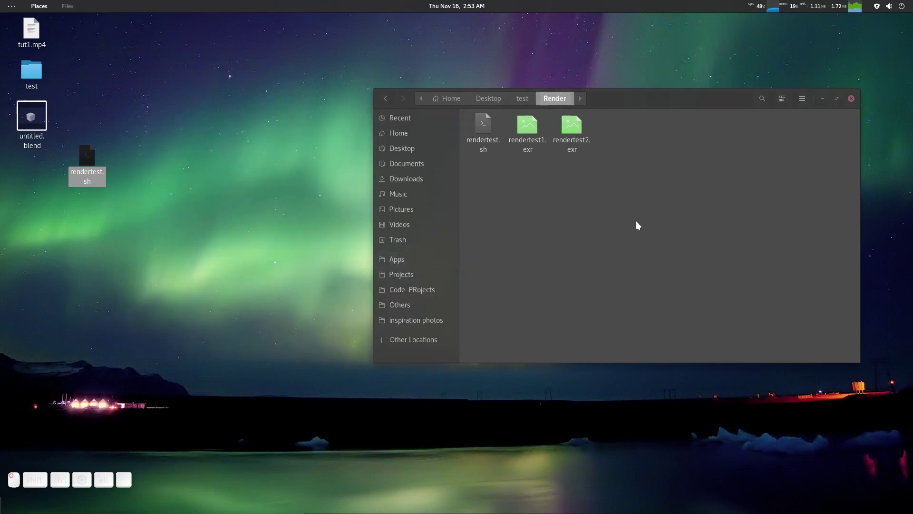
pyautogui.moveTo(566, 177); pyautogui.dragTo(525, 216)
pyautogui.hotkey('shift', 'Delete')
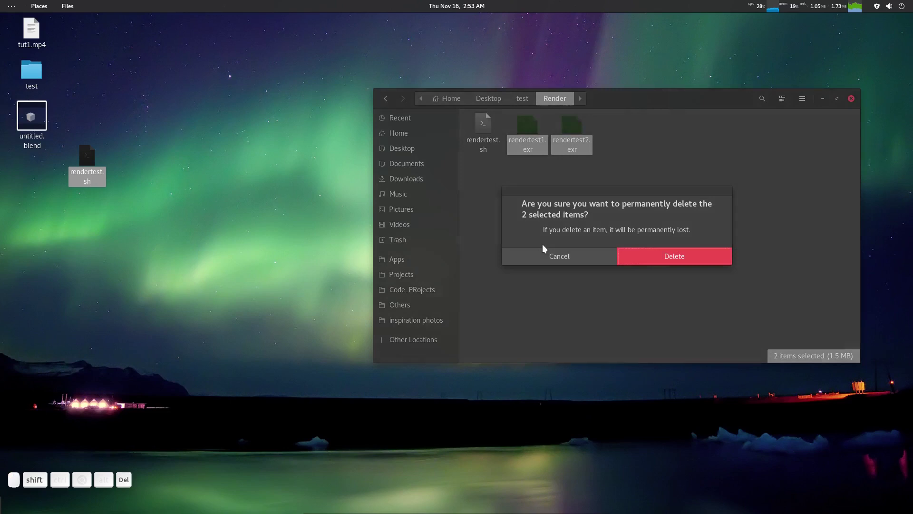
pyautogui.press('Return')
pyautogui.click(276, 147)
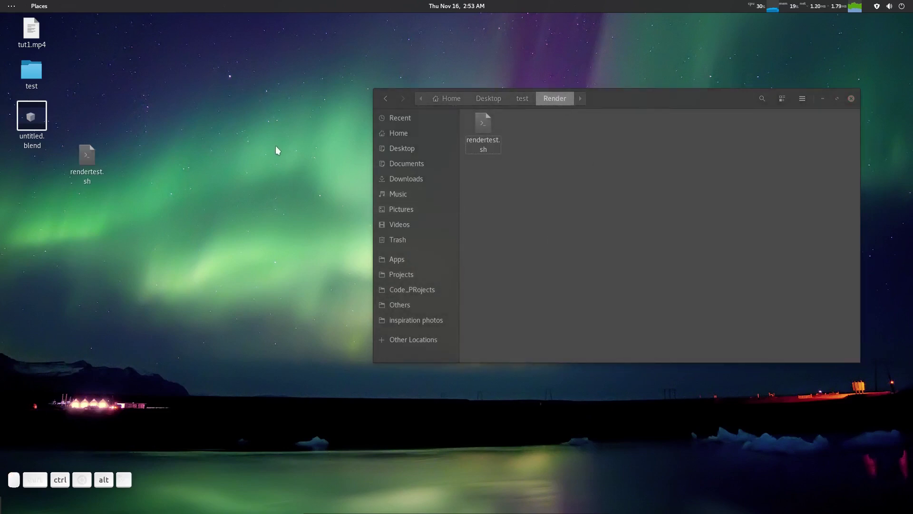
# In a new terminal, run chmod +x on the full rendertest.sh path
pyautogui.hotkey('ctrl', 'alt', 't')
pyautogui.moveTo(200, 24); pyautogui.dragTo(367, 81)
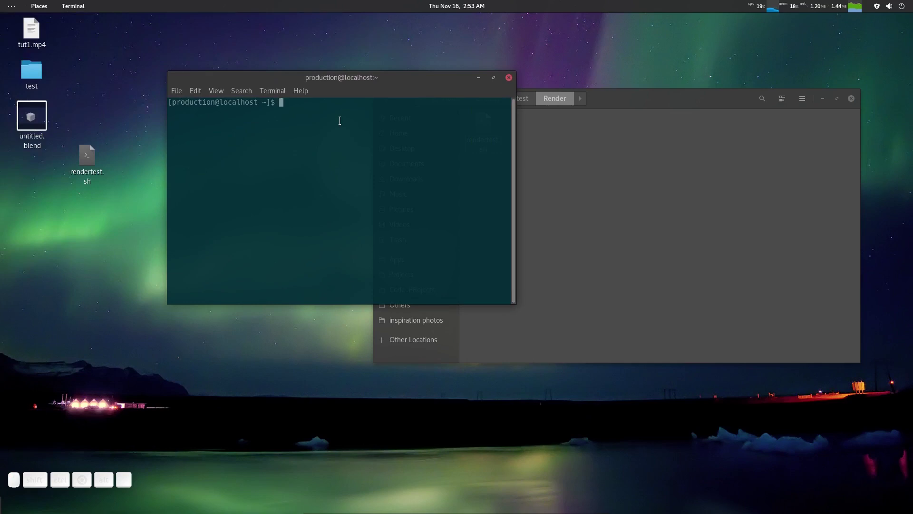
pyautogui.write('chmod +x')
pyautogui.moveTo(92, 159); pyautogui.dragTo(436, 159)
pyautogui.click(435, 125)
pyautogui.press('Return')
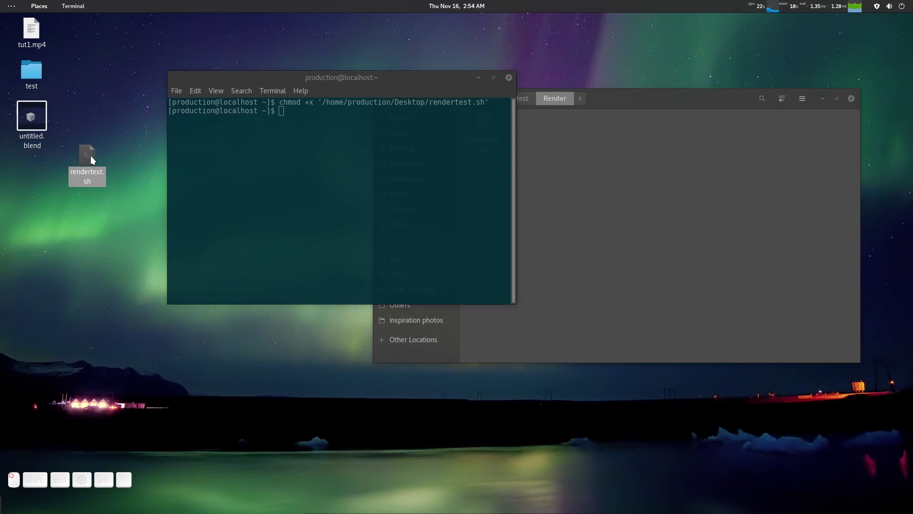
# Run rendertest.sh by its full path to render fresh frames
pyautogui.moveTo(90, 155); pyautogui.dragTo(386, 167)
pyautogui.click(488, 116)
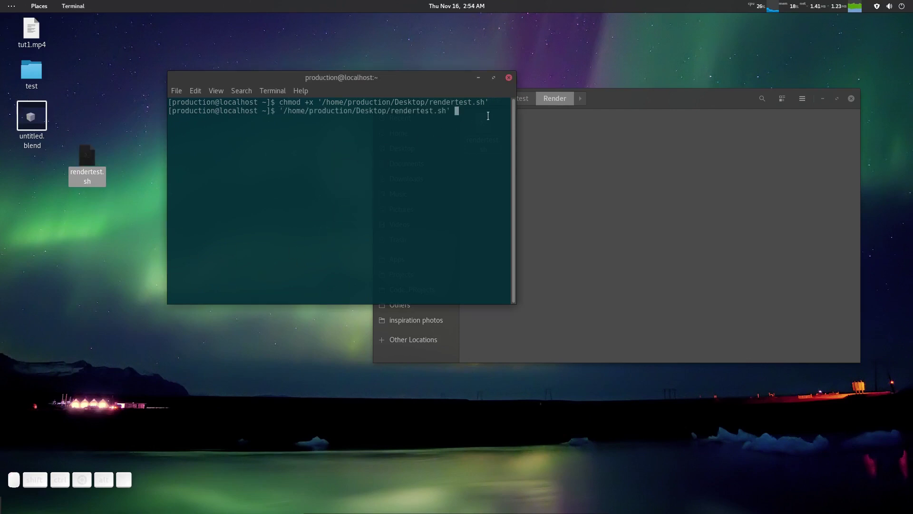
pyautogui.press('Return')
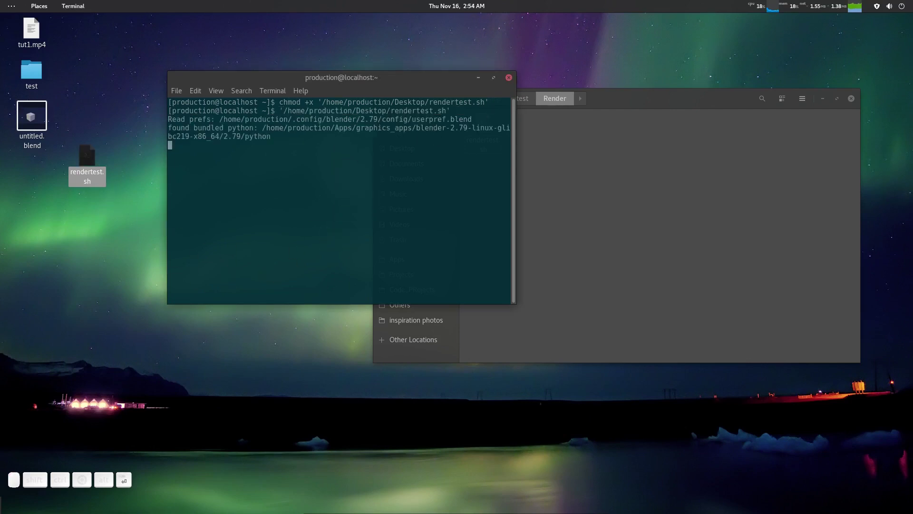
pyautogui.moveTo(428, 80); pyautogui.dragTo(348, 96)
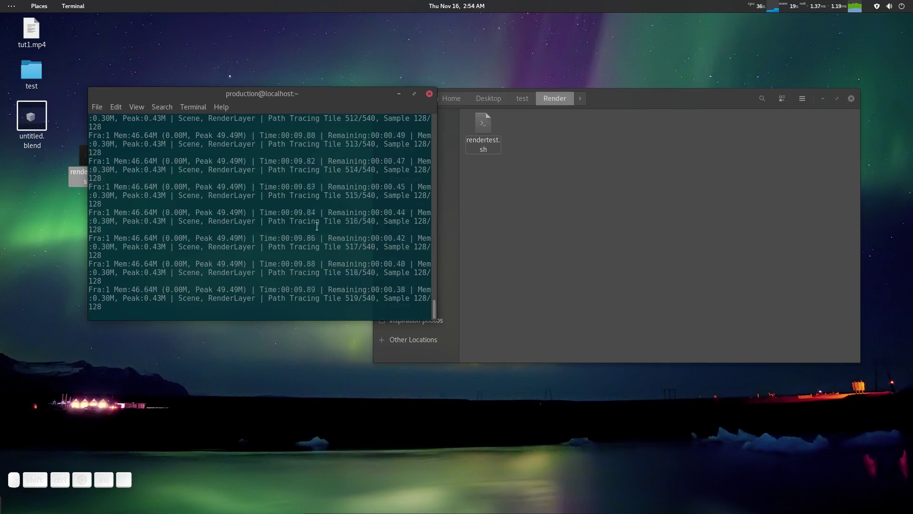
# Check the Render folder for the new .exr frames, then return to the render output
pyautogui.click(551, 170)
pyautogui.click(527, 126)
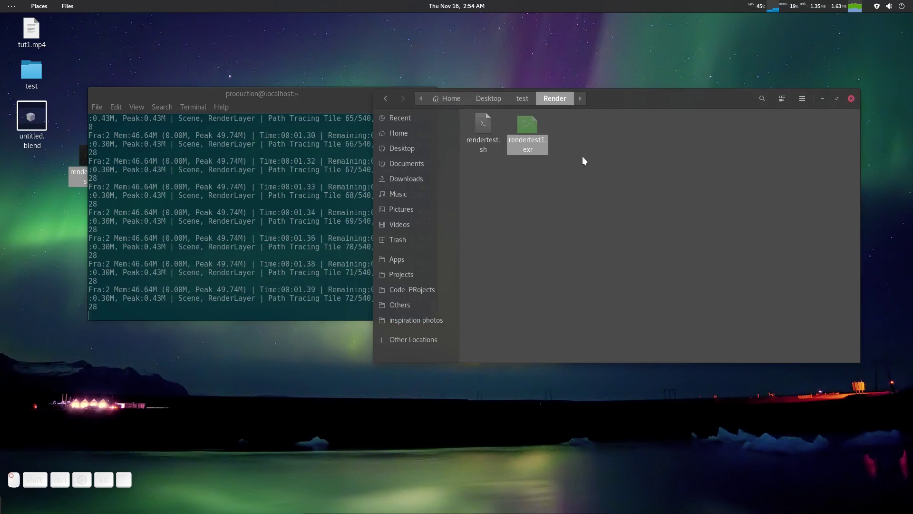
pyautogui.click(580, 197)
pyautogui.moveTo(353, 95); pyautogui.dragTo(322, 114)
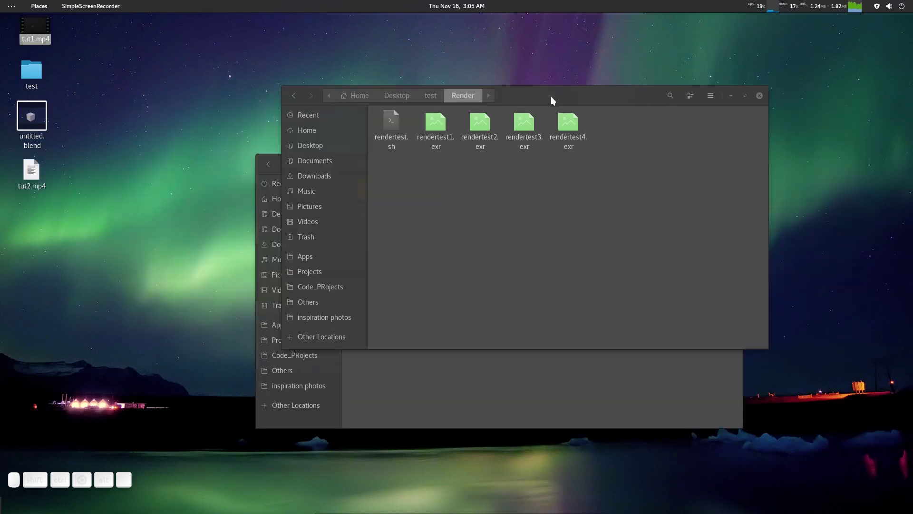
# Bring up the context menu of rendertest.sh in the Render folder to show Open With KWrite
pyautogui.moveTo(550, 96); pyautogui.dragTo(554, 102)
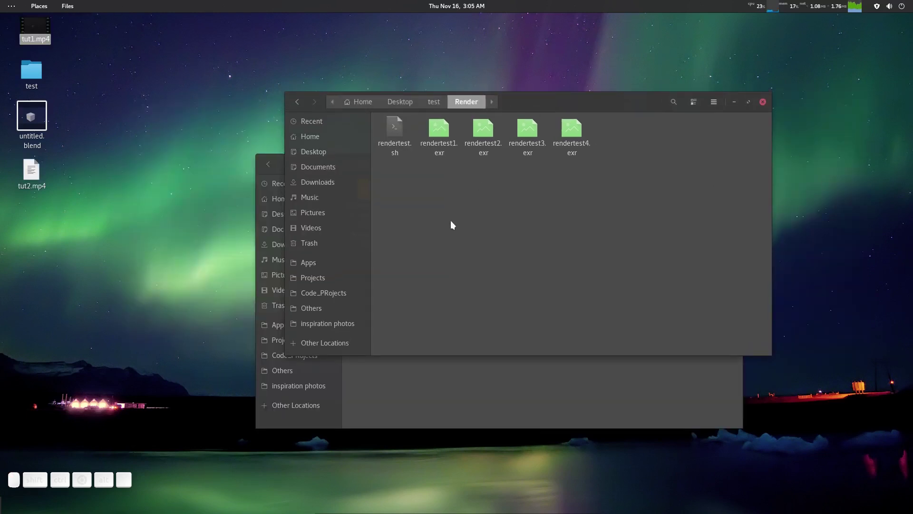
pyautogui.rightClick(400, 137)
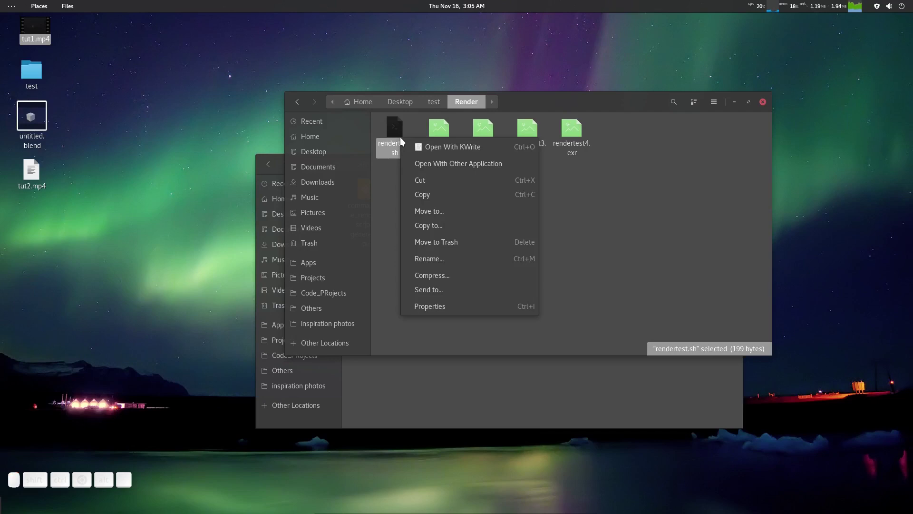
pyautogui.click(618, 196)
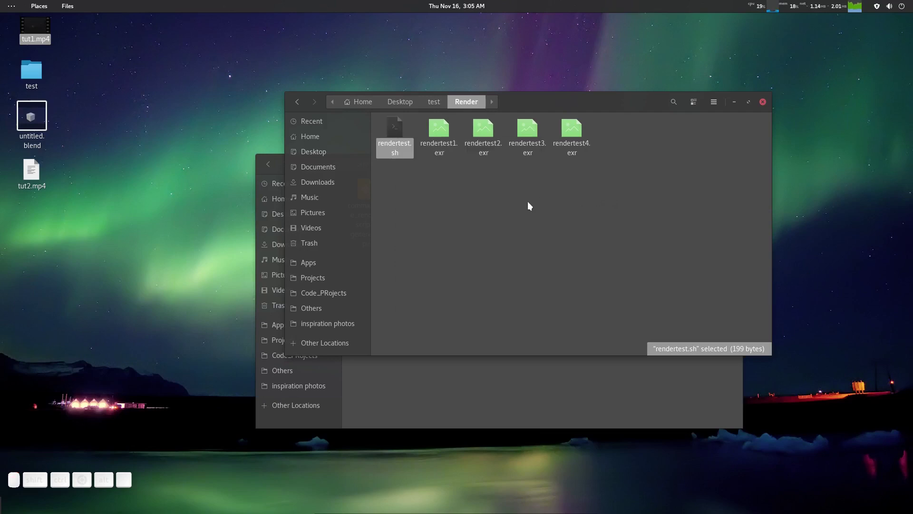
pyautogui.click(504, 195)
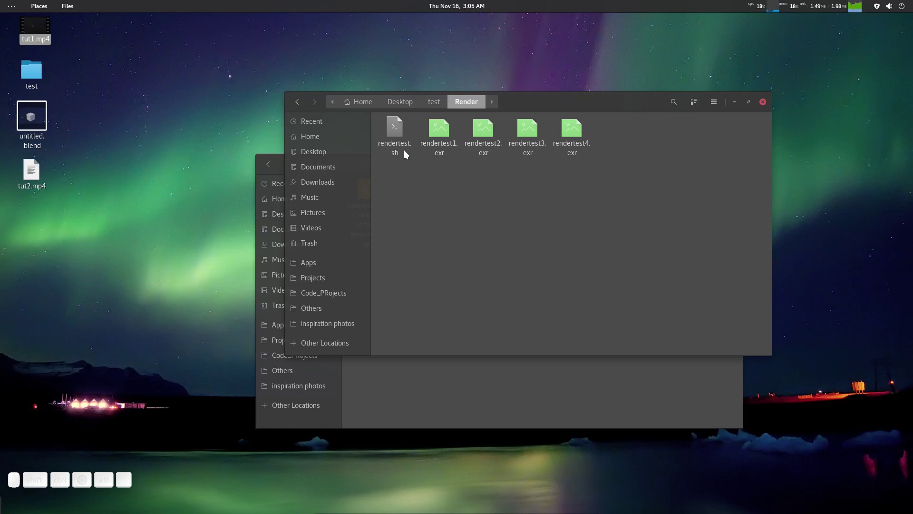
pyautogui.click(575, 137)
pyautogui.click(587, 210)
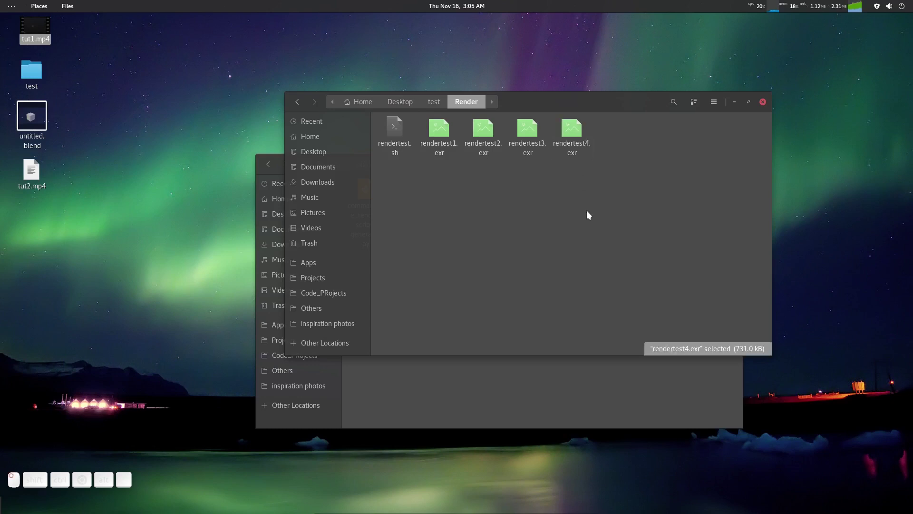
pyautogui.rightClick(396, 138)
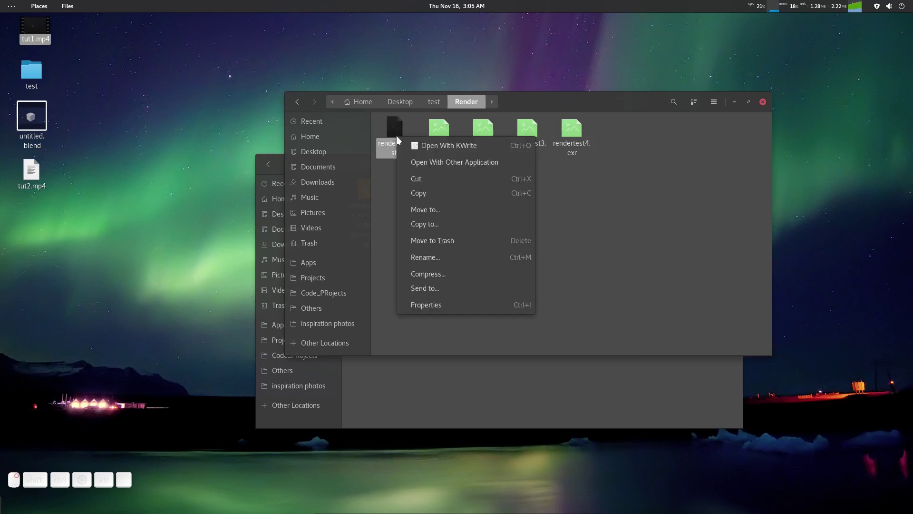
# Open rendertest.sh in KWrite as a smaller window, moved down to reveal the Render folder
pyautogui.click(461, 148)
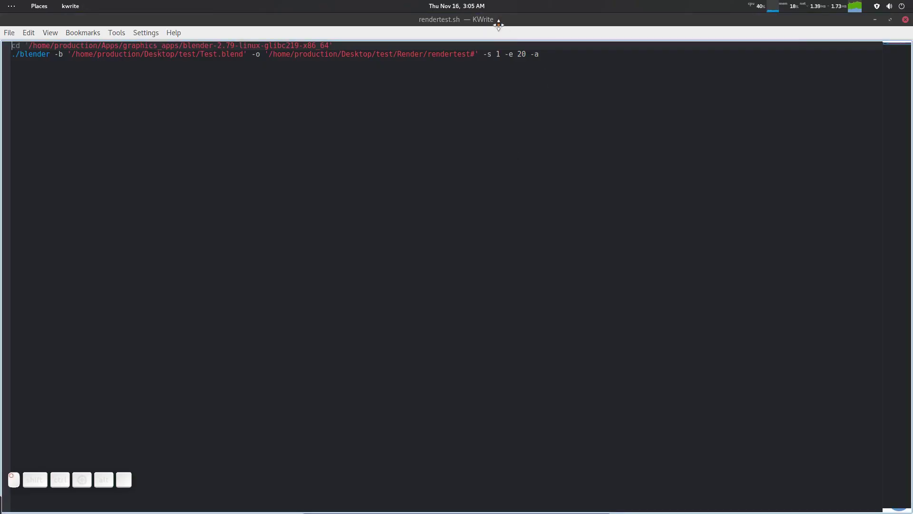
pyautogui.moveTo(497, 20); pyautogui.dragTo(509, 86)
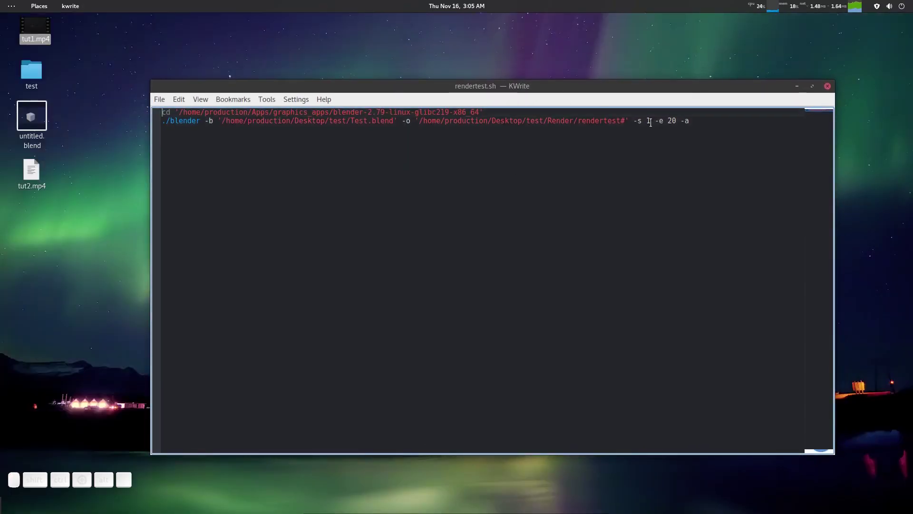
pyautogui.moveTo(678, 91); pyautogui.dragTo(641, 226)
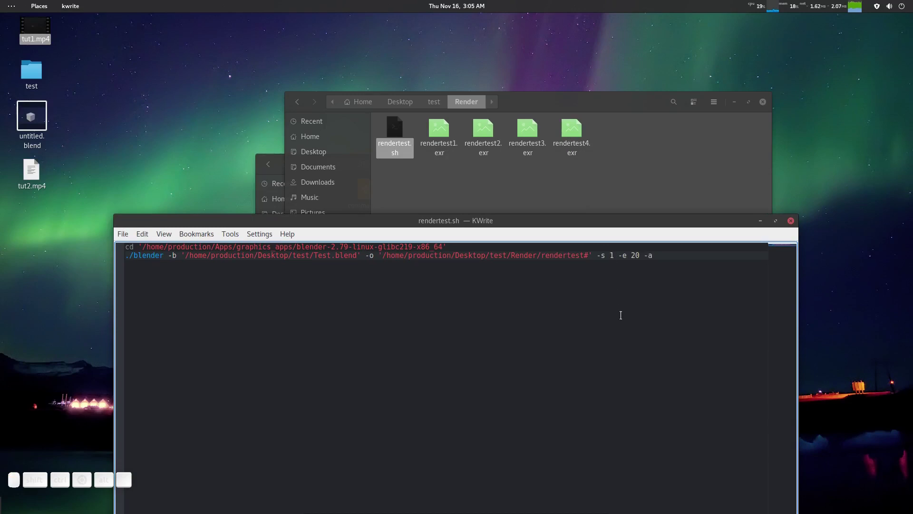
# Change the render start frame after -s from 1 to 4 in the blender line
pyautogui.press('BackSpace')
pyautogui.write('4')
pyautogui.moveTo(634, 228); pyautogui.dragTo(614, 112)
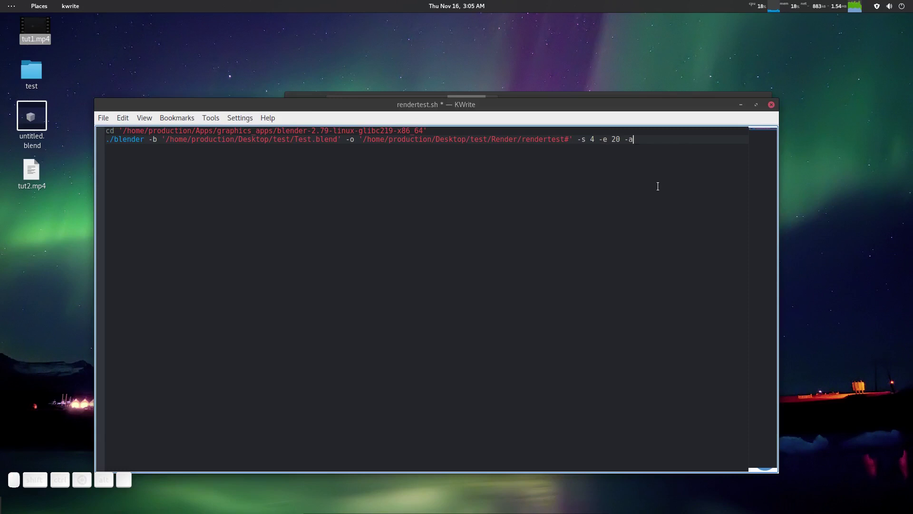
pyautogui.click(593, 139)
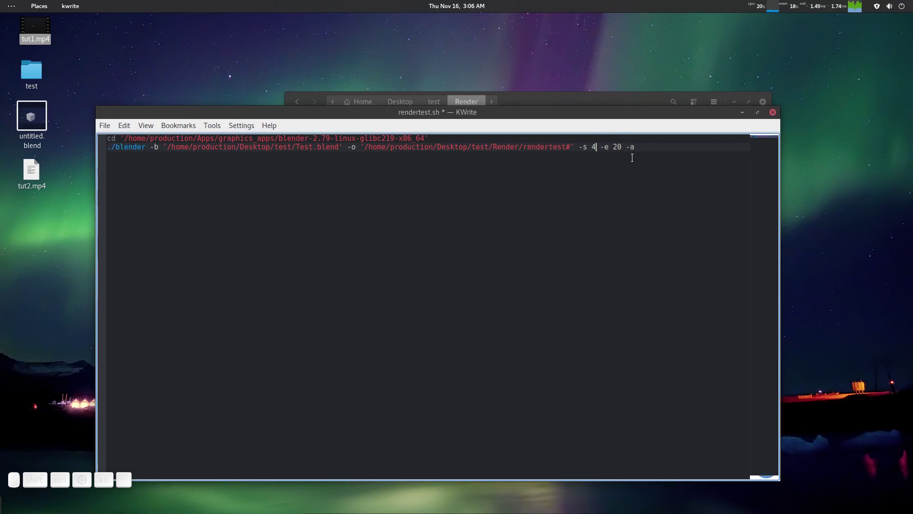
# Close the edited rendertest.sh in KWrite, discarding the changes
pyautogui.click(772, 113)
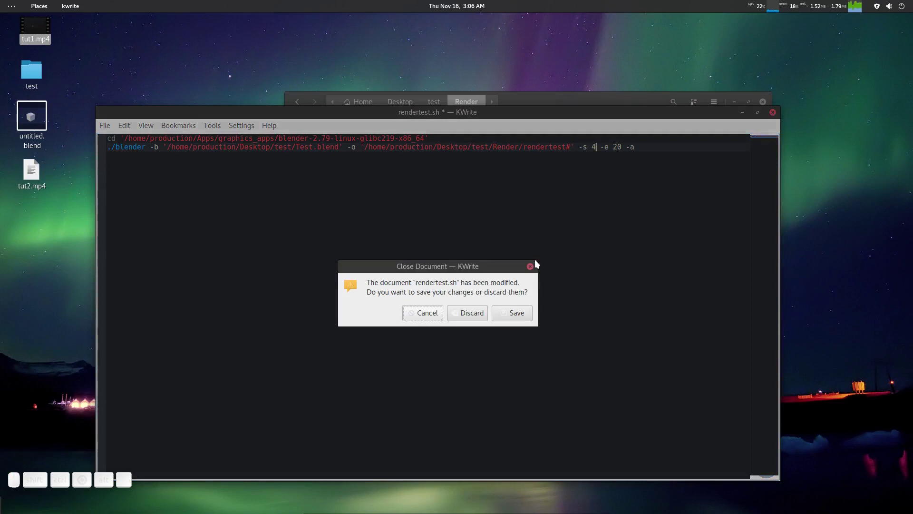
pyautogui.click(425, 313)
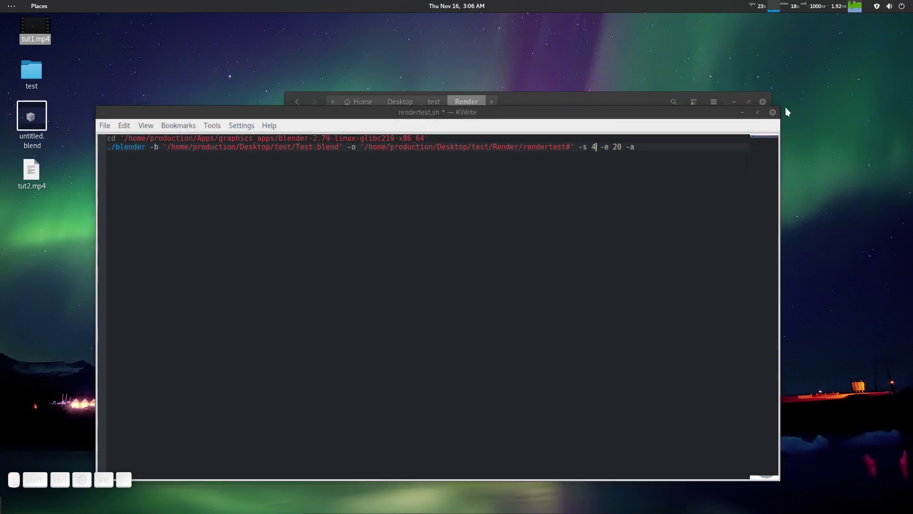
pyautogui.click(773, 112)
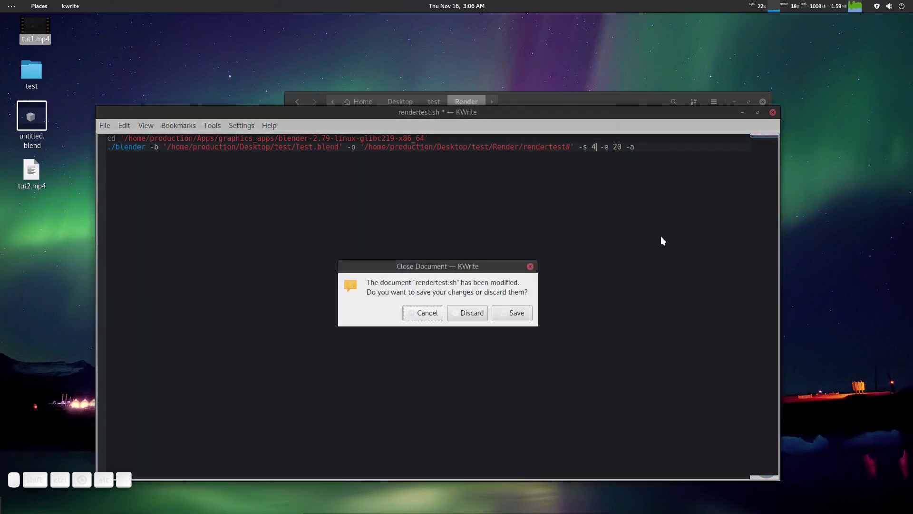
pyautogui.click(467, 313)
# Check the permission settings in the properties of rendertest.sh
pyautogui.click(575, 215)
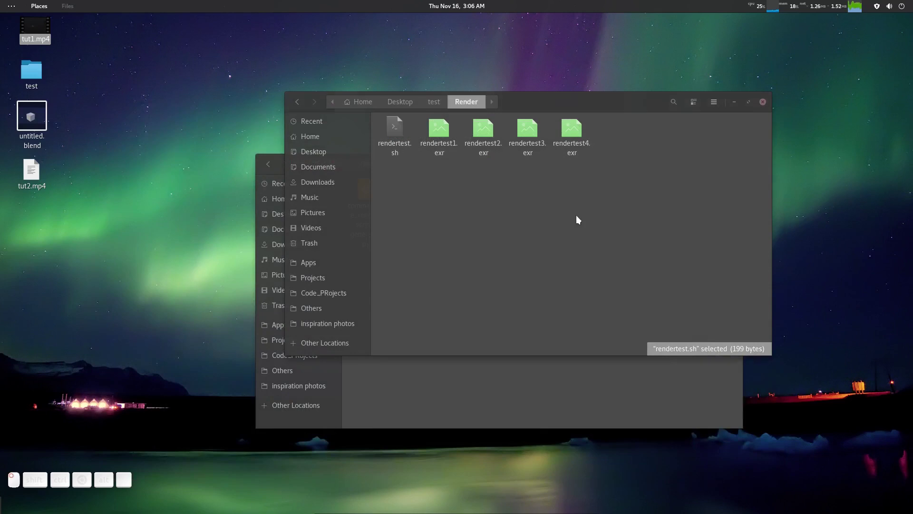
pyautogui.click(516, 387)
pyautogui.click(608, 141)
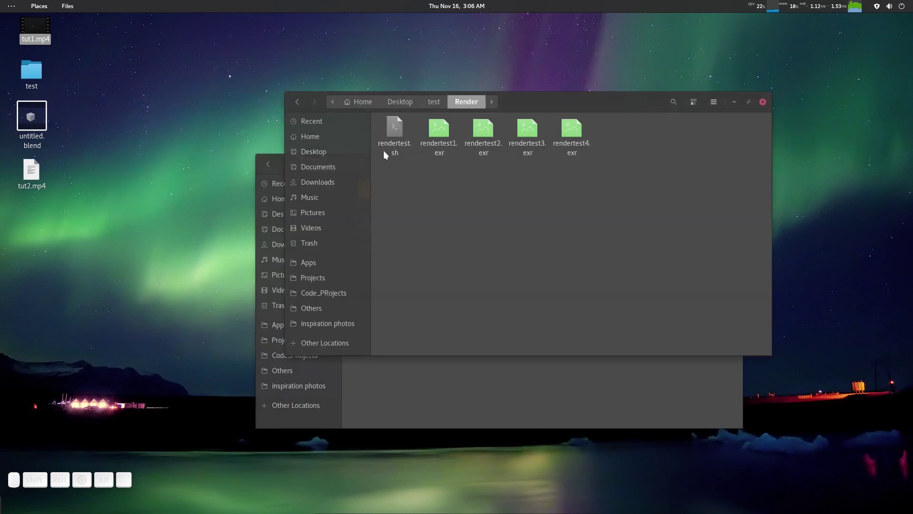
pyautogui.rightClick(394, 139)
pyautogui.click(475, 304)
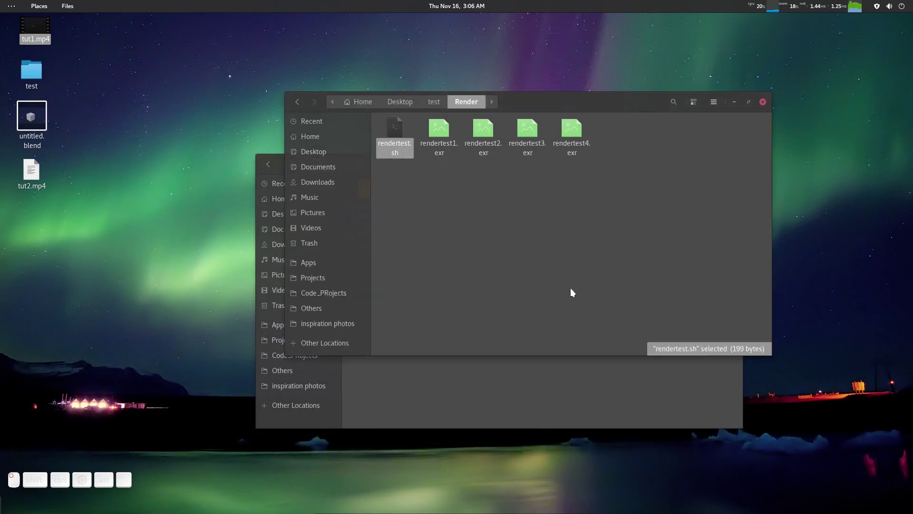
pyautogui.click(535, 140)
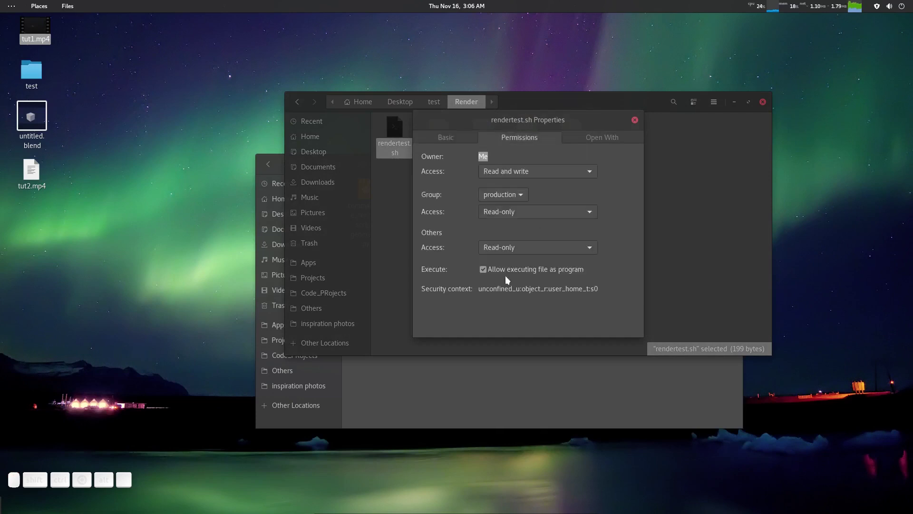
pyautogui.click(635, 119)
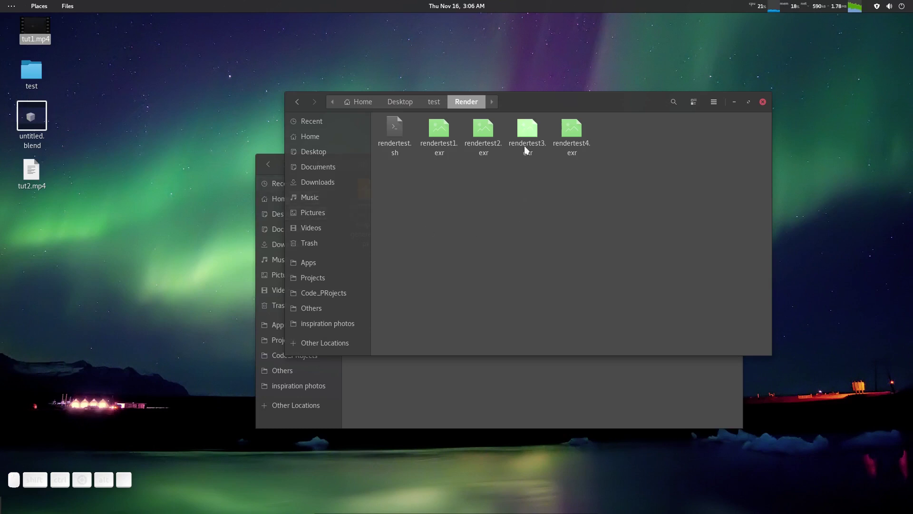
# Close the add-on project folder window and reposition the Render folder window
pyautogui.moveTo(530, 101); pyautogui.dragTo(598, 109)
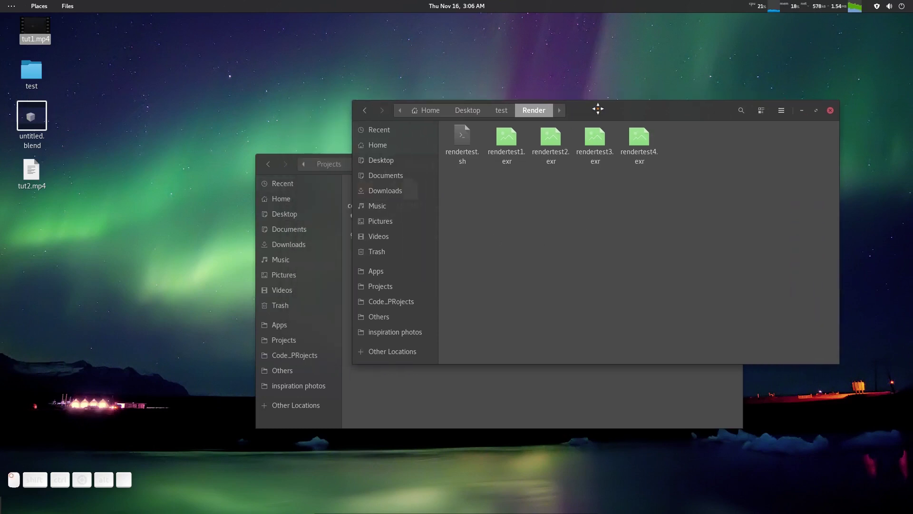
pyautogui.click(515, 398)
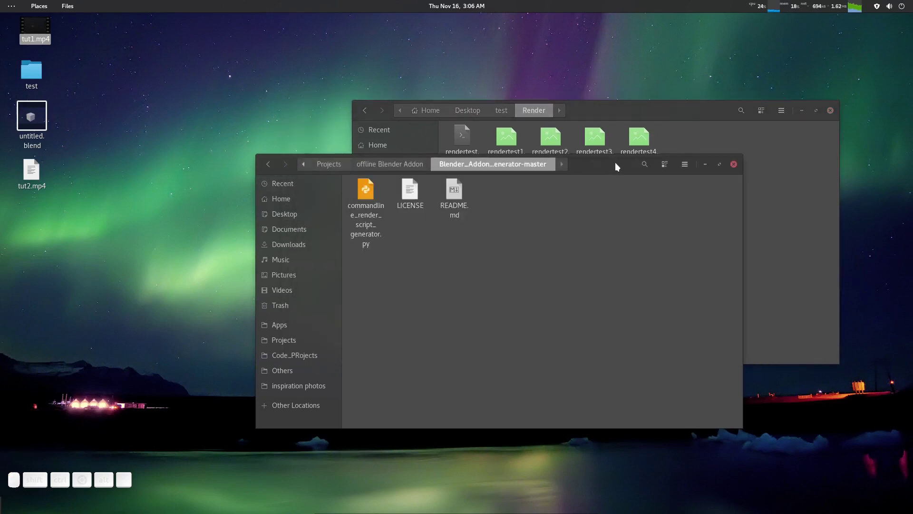
pyautogui.moveTo(615, 164); pyautogui.dragTo(589, 186)
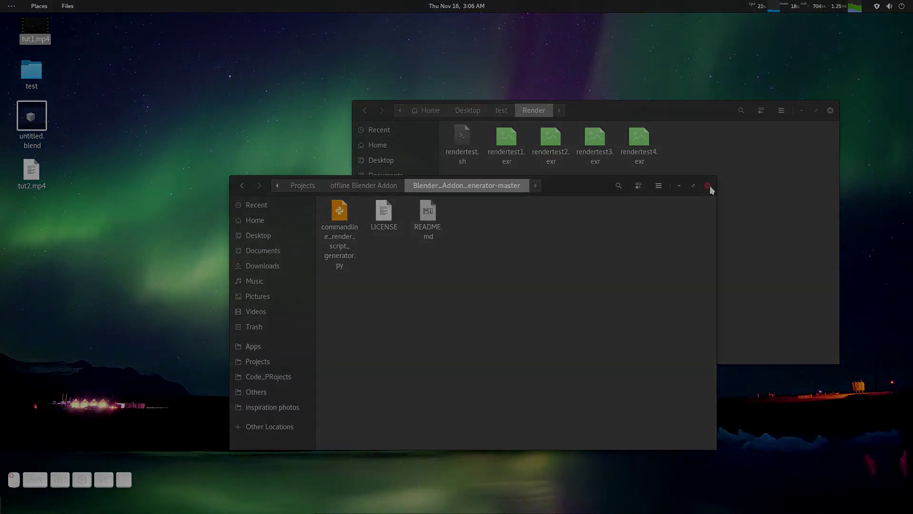
pyautogui.click(707, 185)
pyautogui.moveTo(646, 113); pyautogui.dragTo(602, 124)
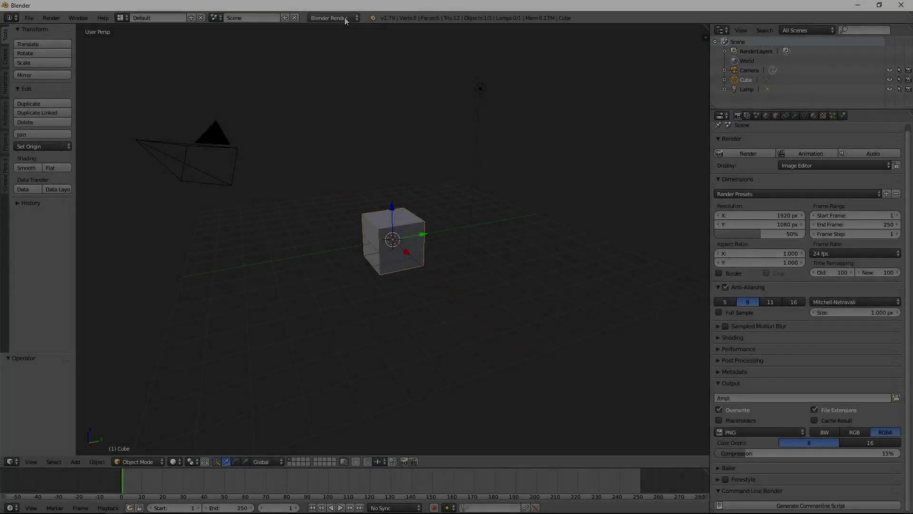
# Switch the render engine to Cycles rendering on GPU Compute
pyautogui.click(345, 17)
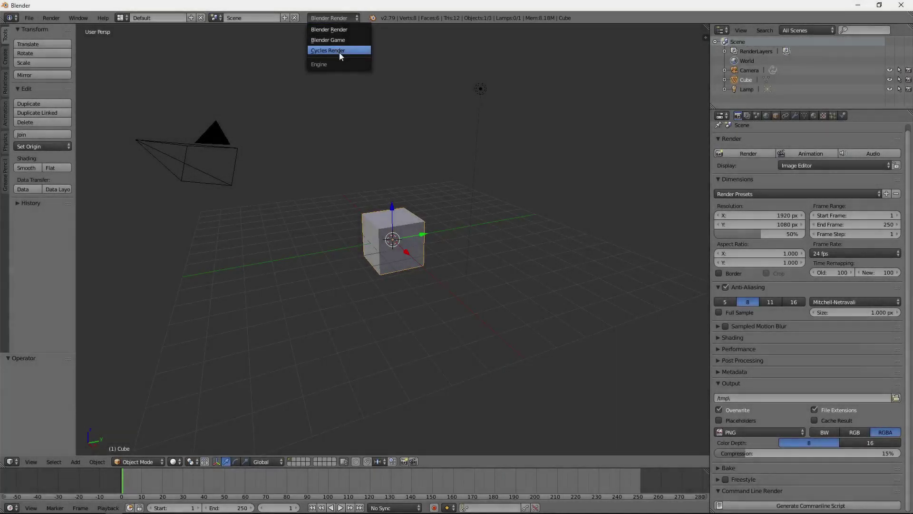
pyautogui.press('Return')
pyautogui.moveTo(410, 151); pyautogui.dragTo(466, 162, button='middle')
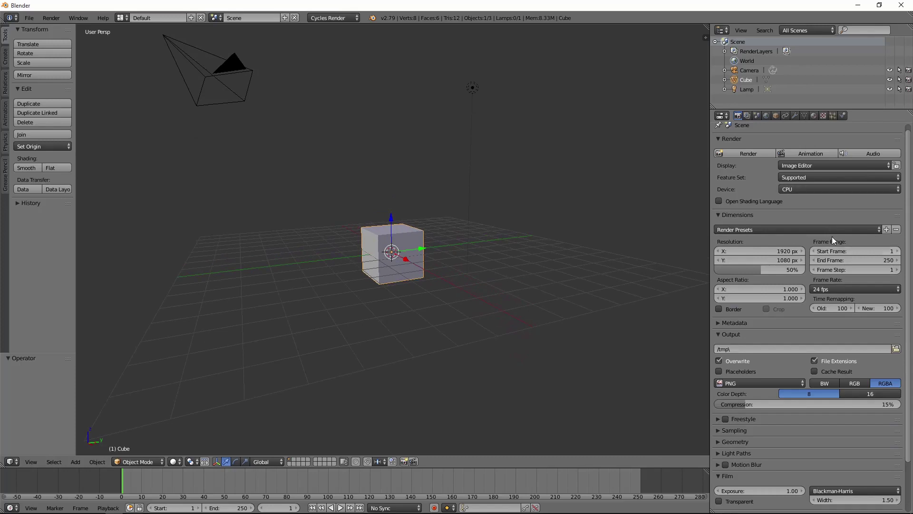
pyautogui.click(809, 189)
pyautogui.click(804, 168)
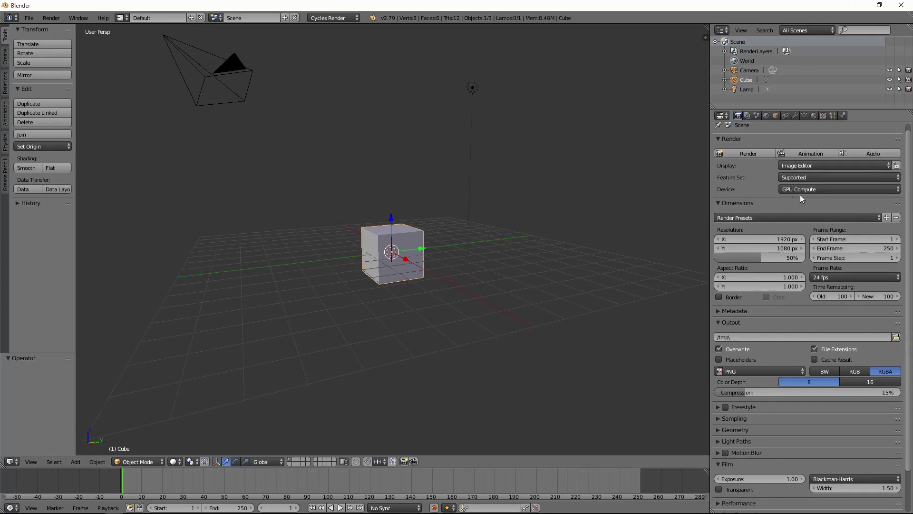
# Set the End Frame to 20 and the frame rate to 25 fps, then browse for output
pyautogui.click(866, 245)
pyautogui.write('20')
pyautogui.press('Return')
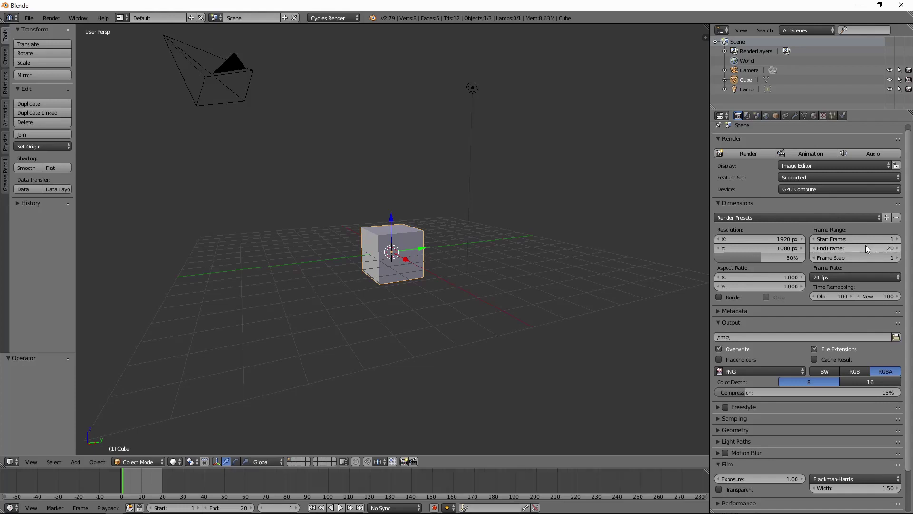
pyautogui.click(850, 277)
pyautogui.click(840, 308)
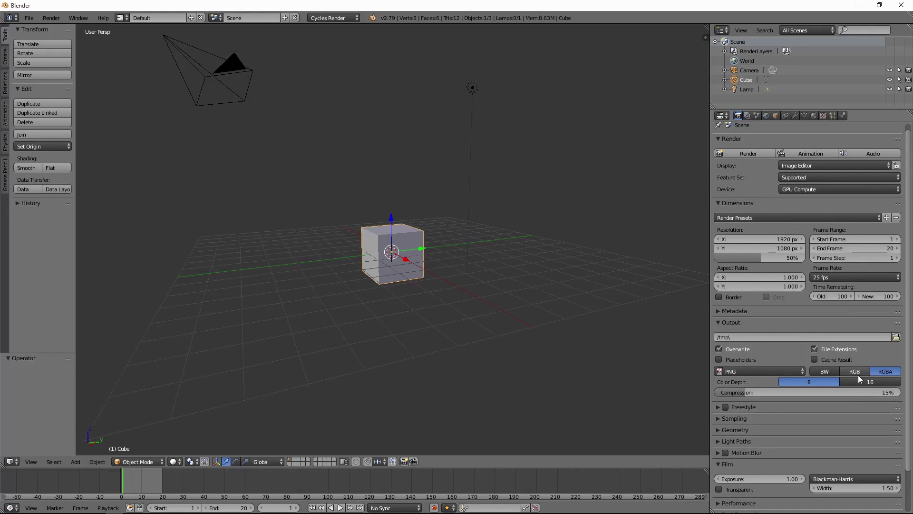
pyautogui.click(896, 337)
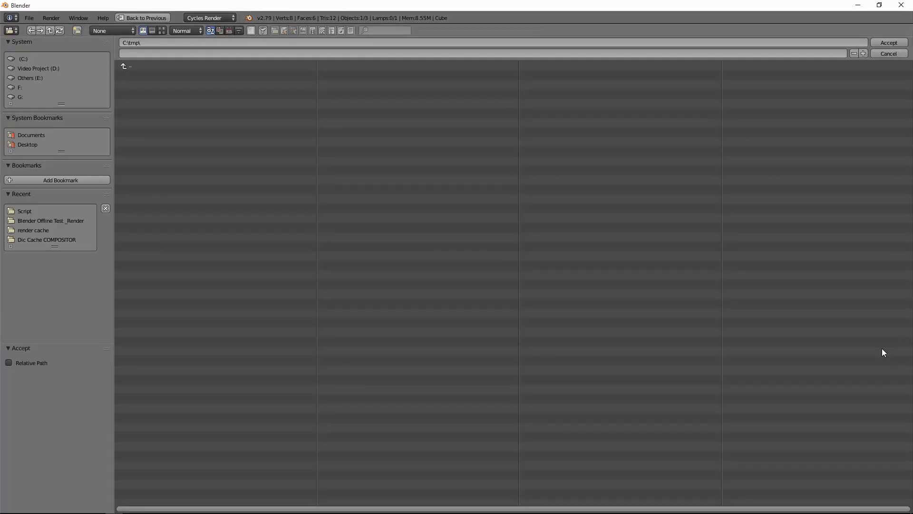
# Create and open a new 'render' folder in Desktop > Blender Offline Test _Render
pyautogui.click(30, 144)
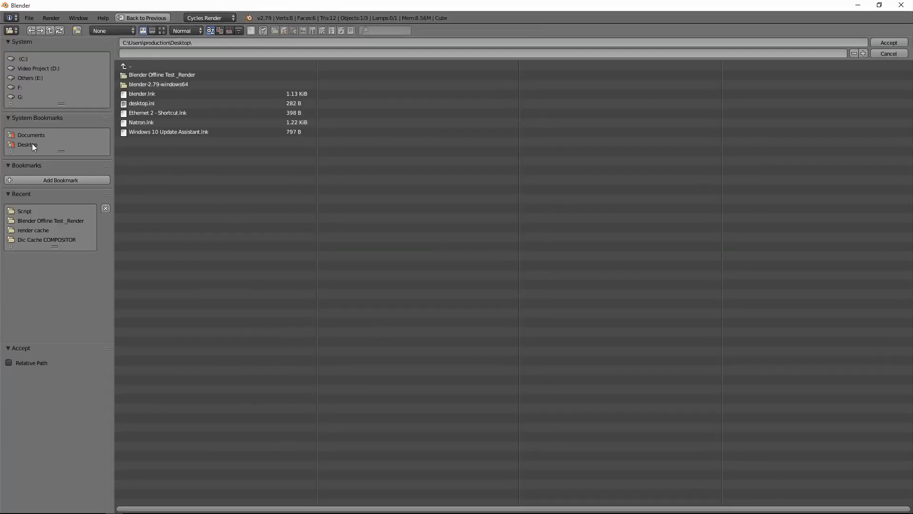
pyautogui.click(184, 74)
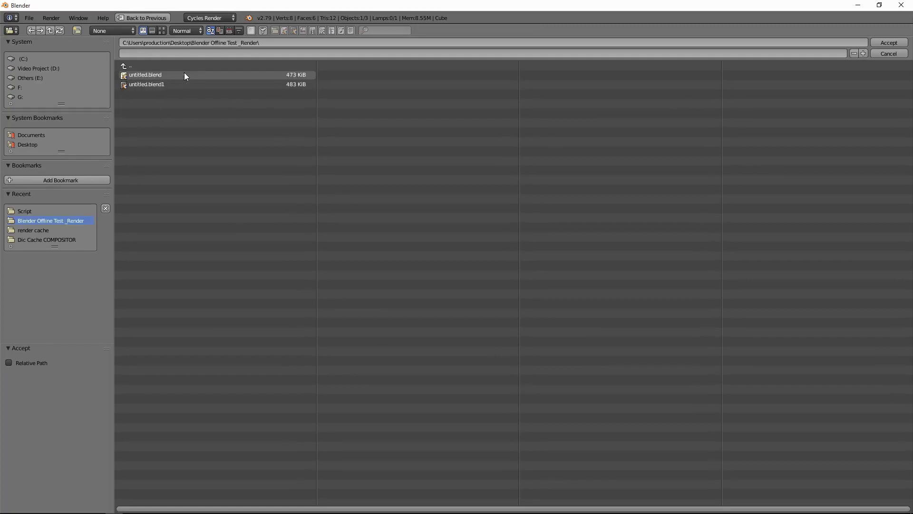
pyautogui.click(78, 30)
pyautogui.write('render')
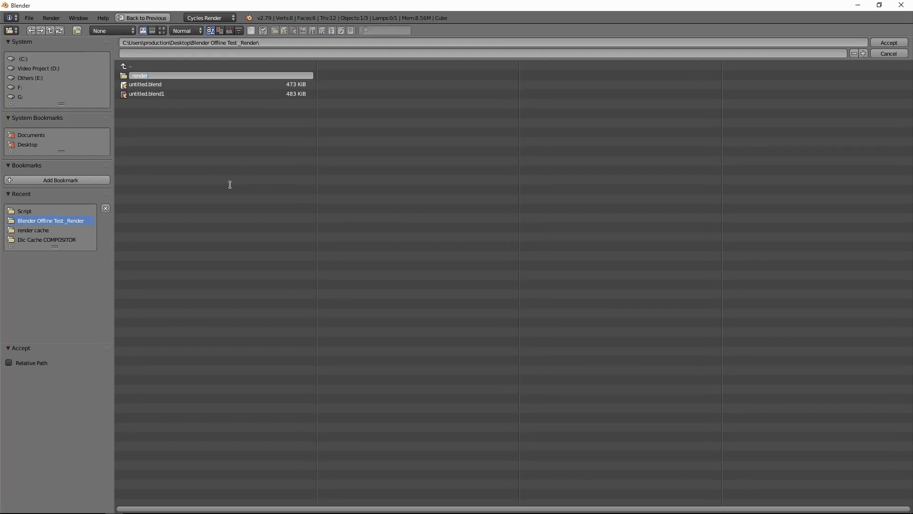
pyautogui.press('Return')
pyautogui.click(135, 75)
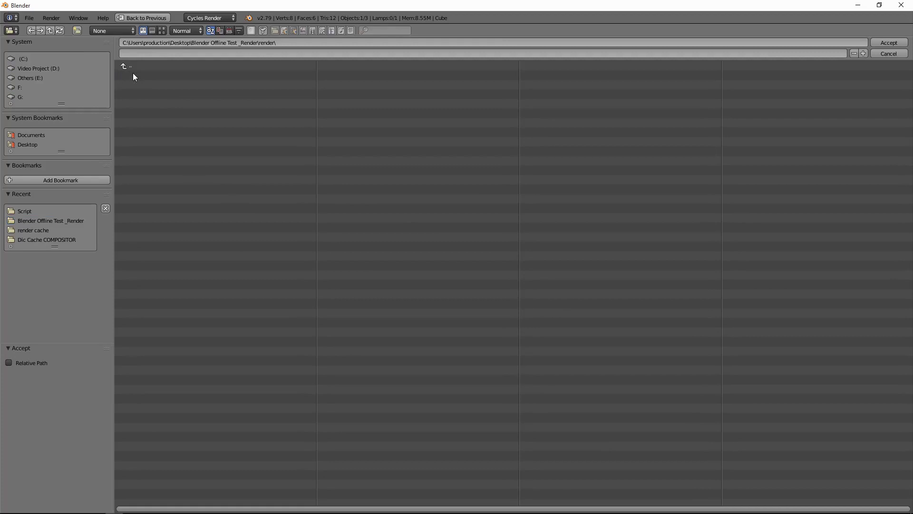
# Enter test_render as the output file name
pyautogui.click(149, 53)
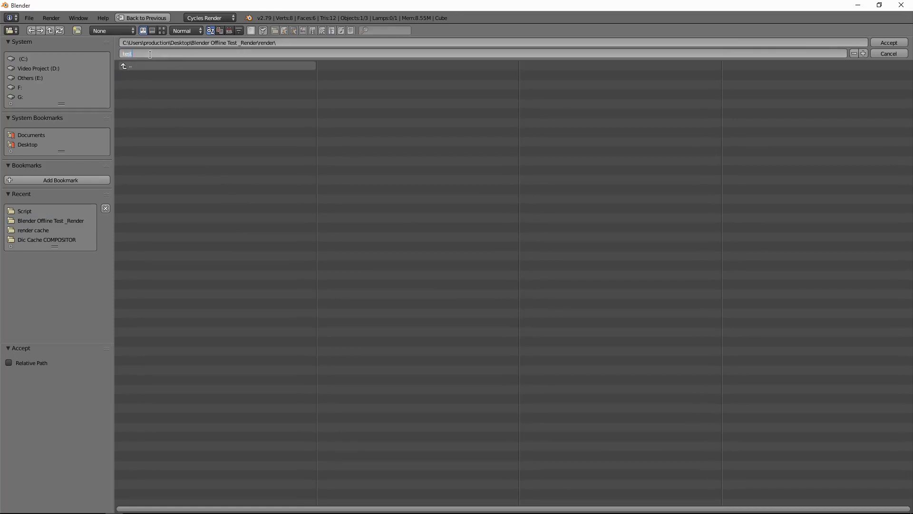
pyautogui.write('test_render')
pyautogui.press('Return')
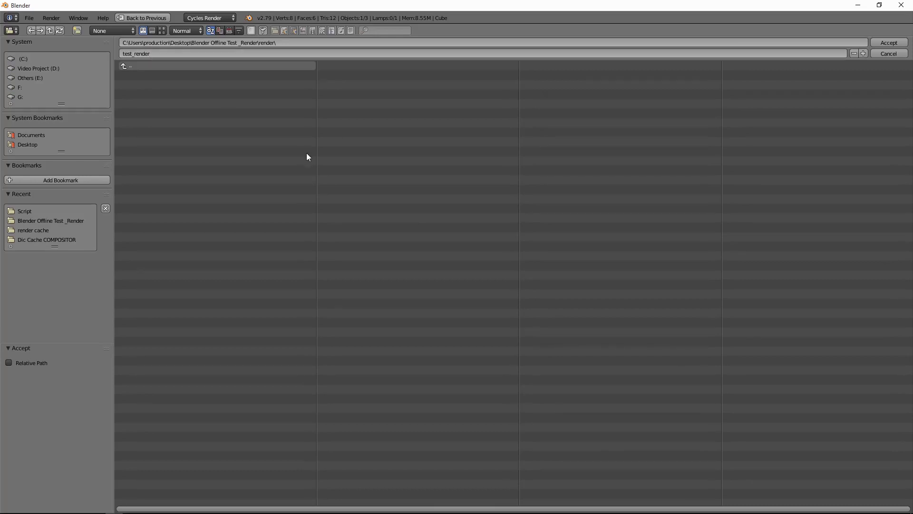
# Accept test_render in the render folder as the output path
pyautogui.click(884, 42)
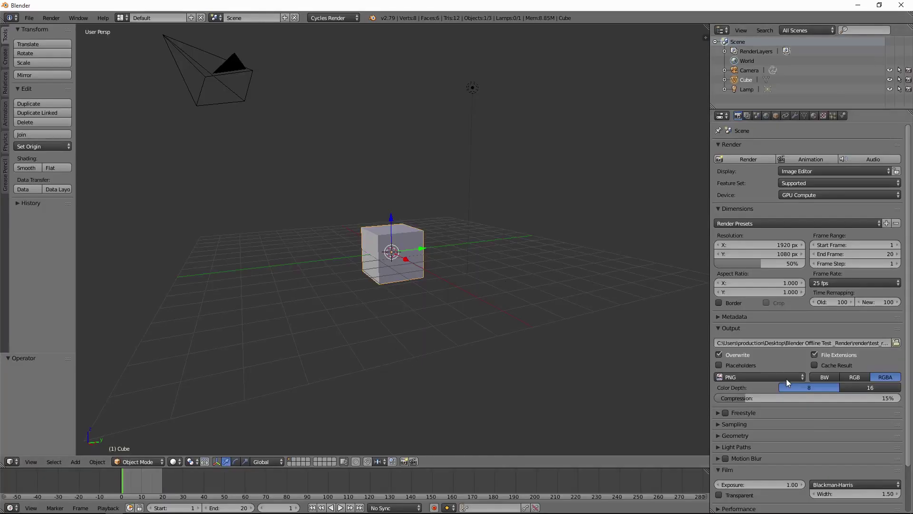
pyautogui.scroll(-3, 785, 387)
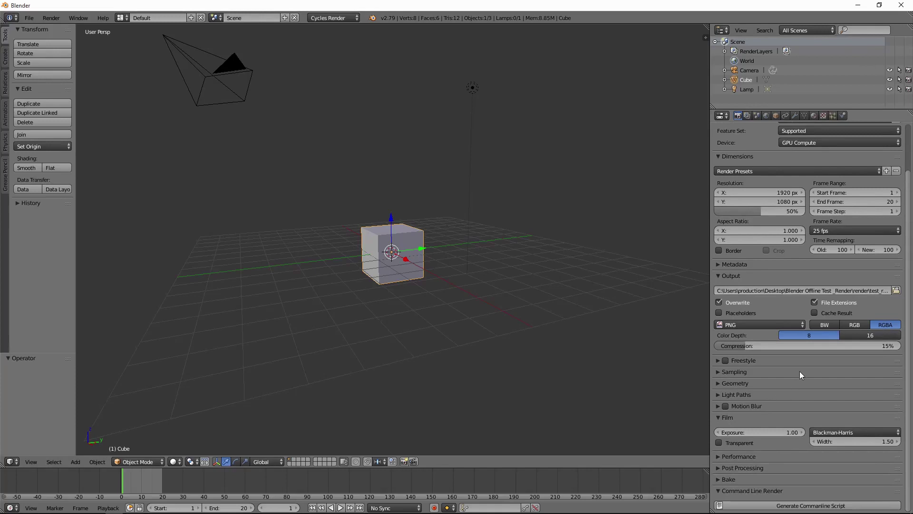
pyautogui.scroll(3, 801, 375)
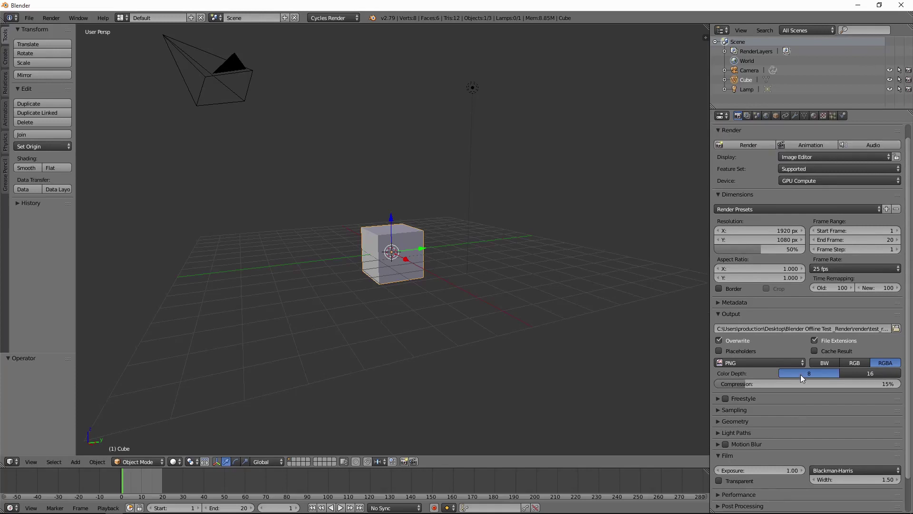
pyautogui.scroll(-3, 823, 418)
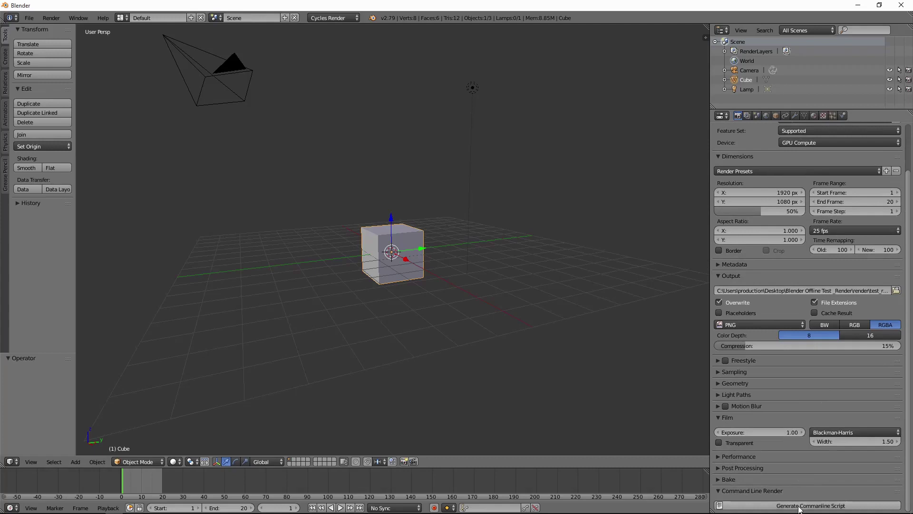
pyautogui.moveTo(425, 248); pyautogui.dragTo(474, 256, button='middle')
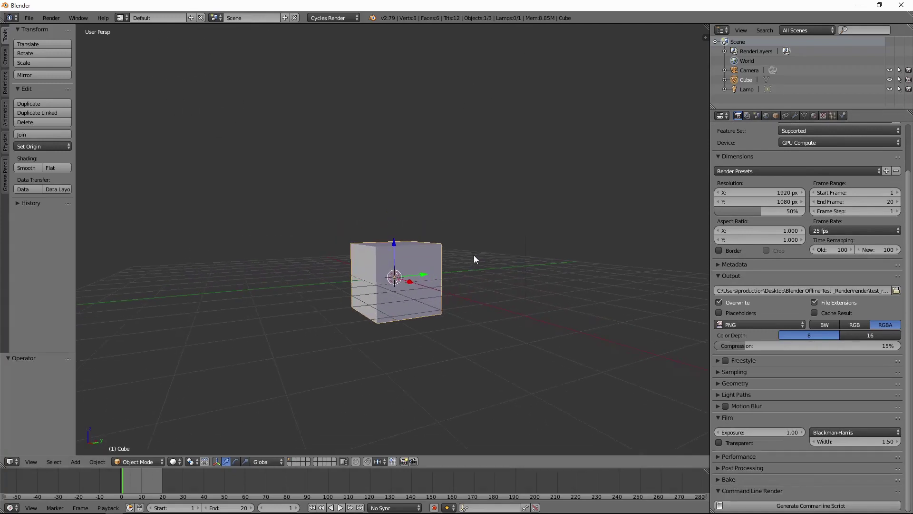
# Save the scene as testrender_01.blend and generate its command-line render script
pyautogui.hotkey('ctrl', 's')
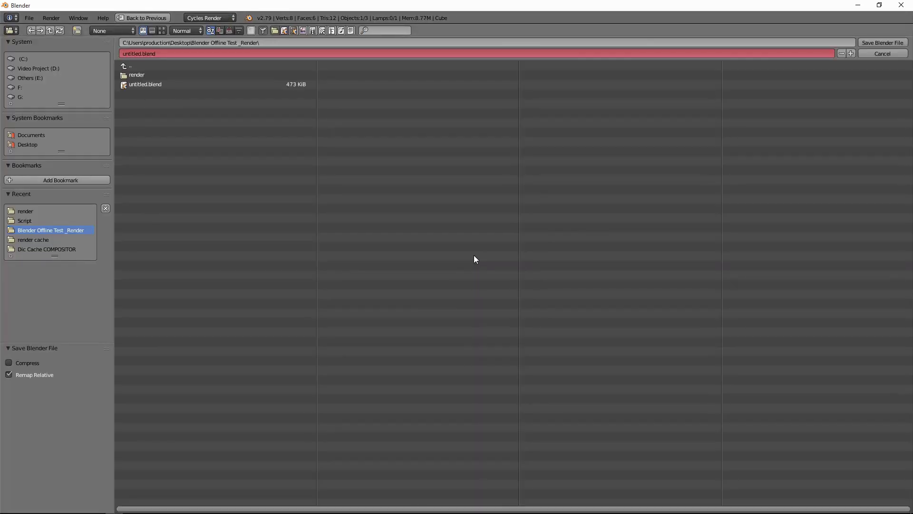
pyautogui.click(156, 55)
pyautogui.write('testrender')
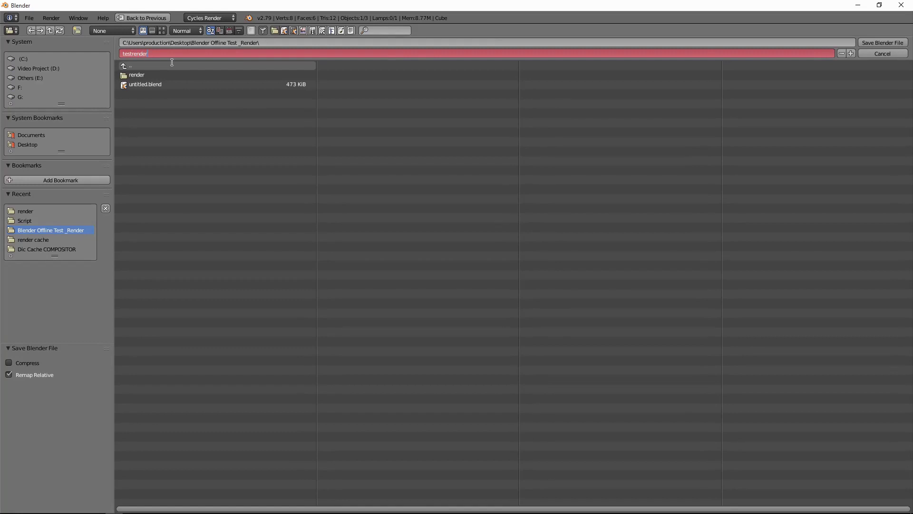
pyautogui.write('_01.blend')
pyautogui.press('Return')
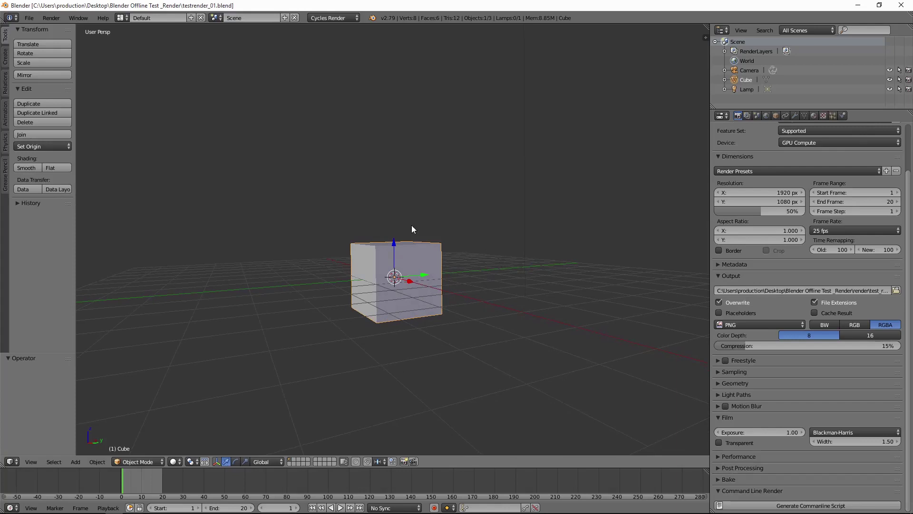
pyautogui.click(807, 505)
# Minimize Blender and open the render folder in File Explorer
pyautogui.click(858, 6)
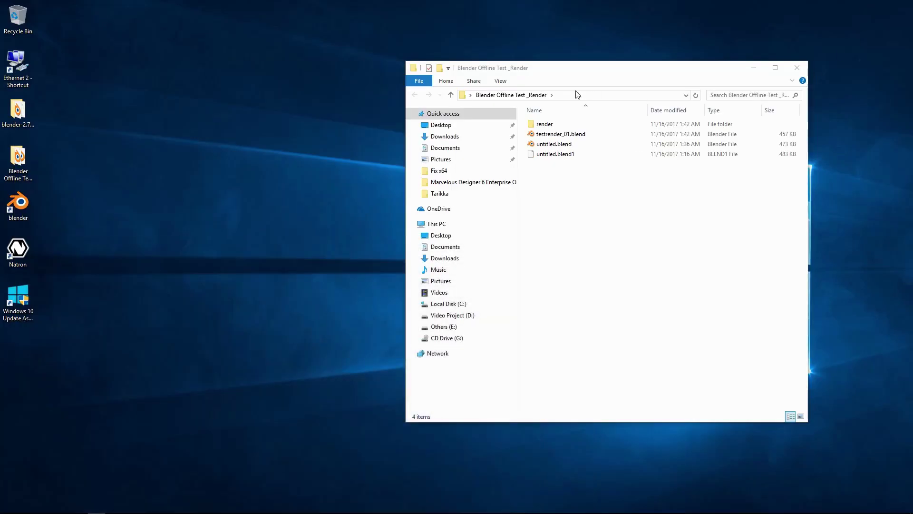
pyautogui.moveTo(582, 75); pyautogui.dragTo(525, 90)
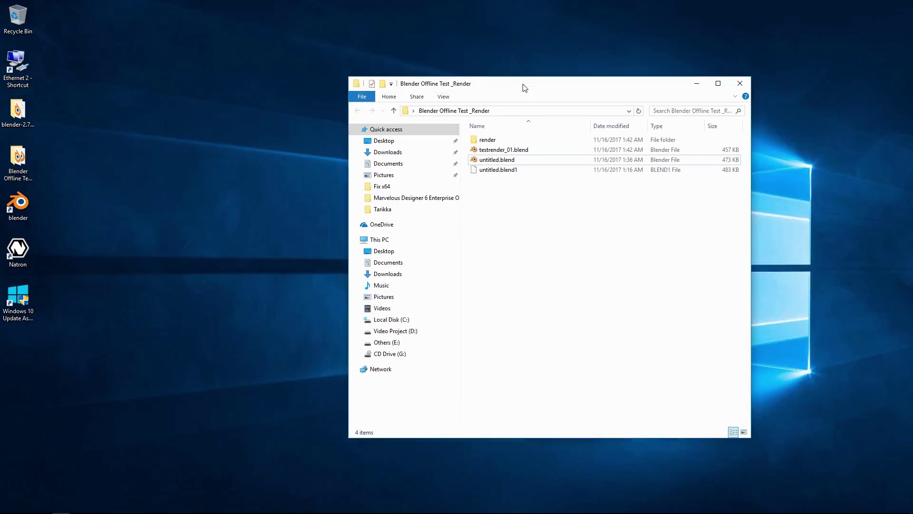
pyautogui.doubleClick(508, 141)
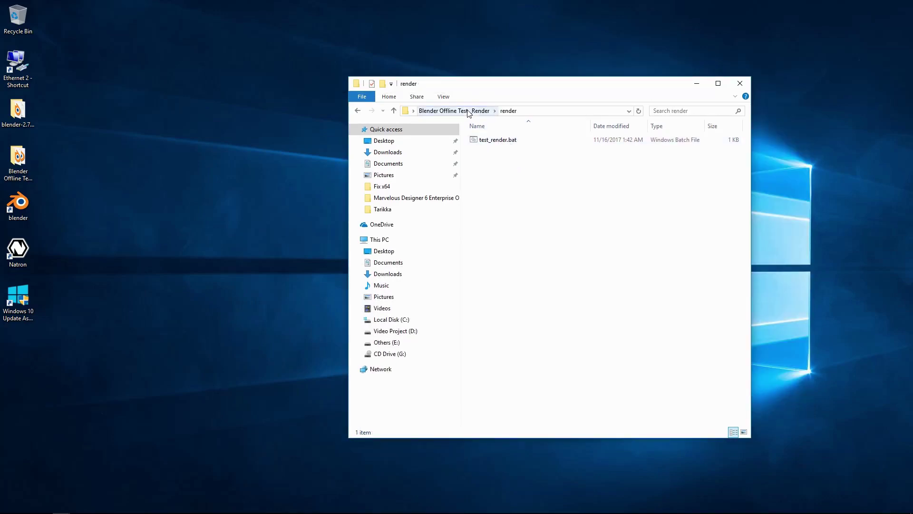
pyautogui.click(473, 111)
pyautogui.doubleClick(498, 139)
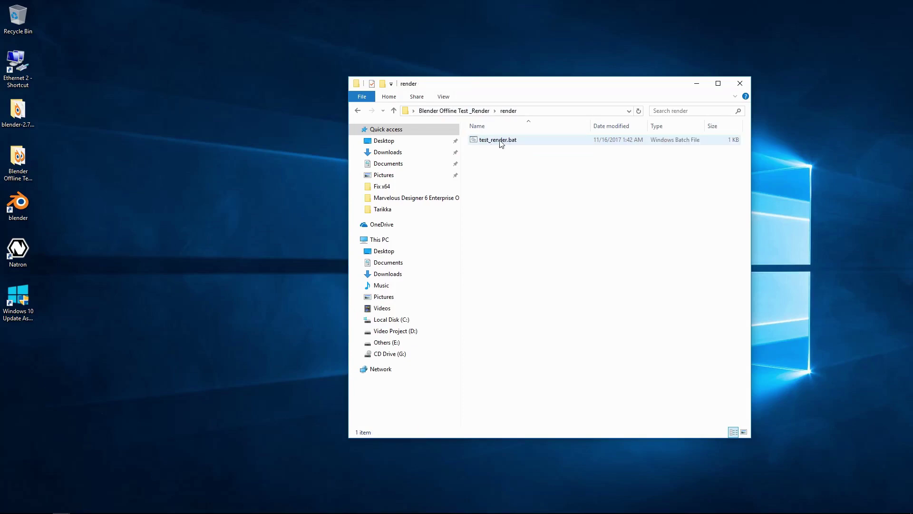
# Run test_render.bat and select the rendered test_render1.png frame
pyautogui.doubleClick(499, 140)
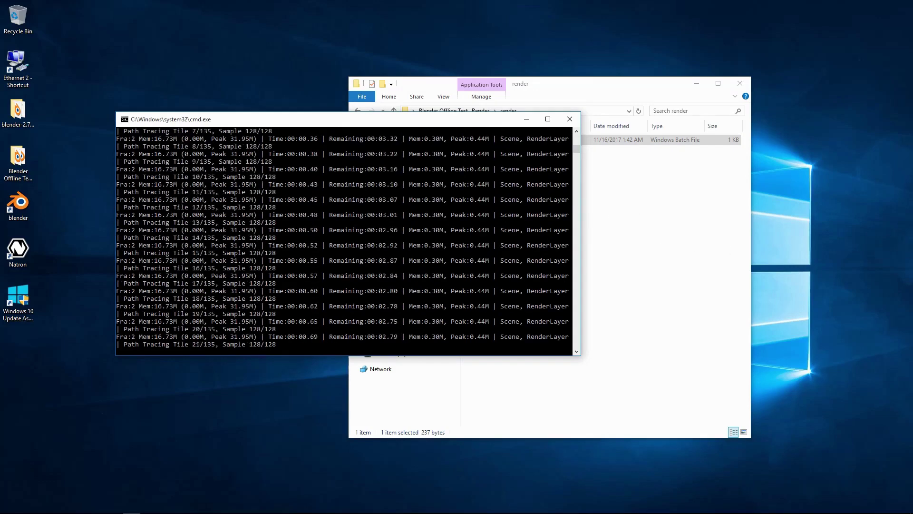
pyautogui.click(637, 210)
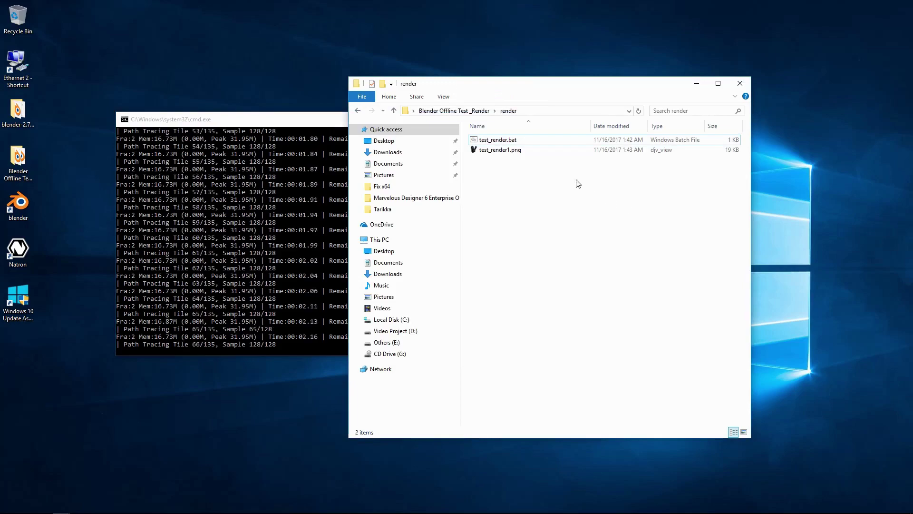
pyautogui.click(508, 151)
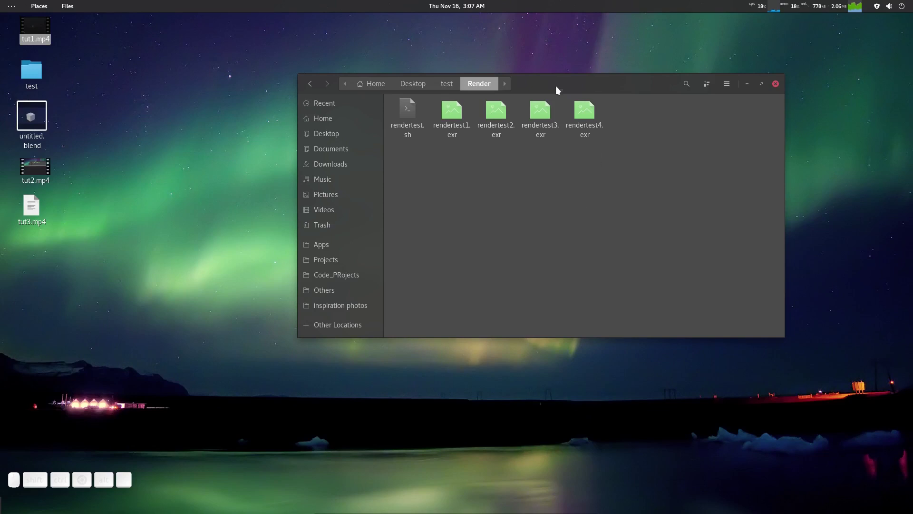
pyautogui.moveTo(569, 87); pyautogui.dragTo(557, 88)
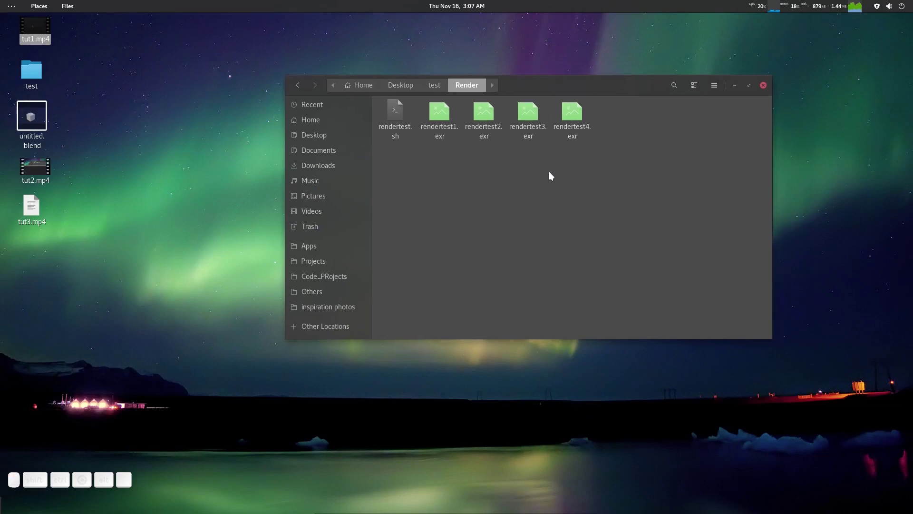